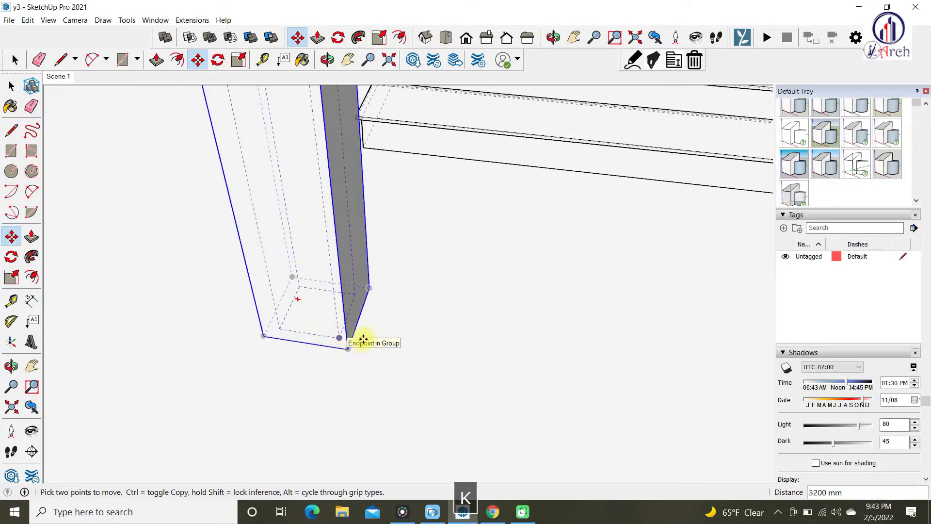
Copy the top face of the flat porch roof slab and paste it in place outside the slab's group
{"action": "key", "text": "space"}
{"action": "scroll", "coordinate": [374, 316], "scroll_direction": "down", "scroll_amount": 8}
{"action": "middle_click_drag", "start_coordinate": [320, 287], "coordinate": [397, 152]}
{"action": "middle_click_drag", "start_coordinate": [261, 236], "coordinate": [441, 139]}
{"action": "scroll", "coordinate": [328, 254], "scroll_direction": "up", "scroll_amount": 5}
{"action": "scroll", "coordinate": [419, 243], "scroll_direction": "down", "scroll_amount": 2}
{"action": "left_click", "coordinate": [420, 243]}
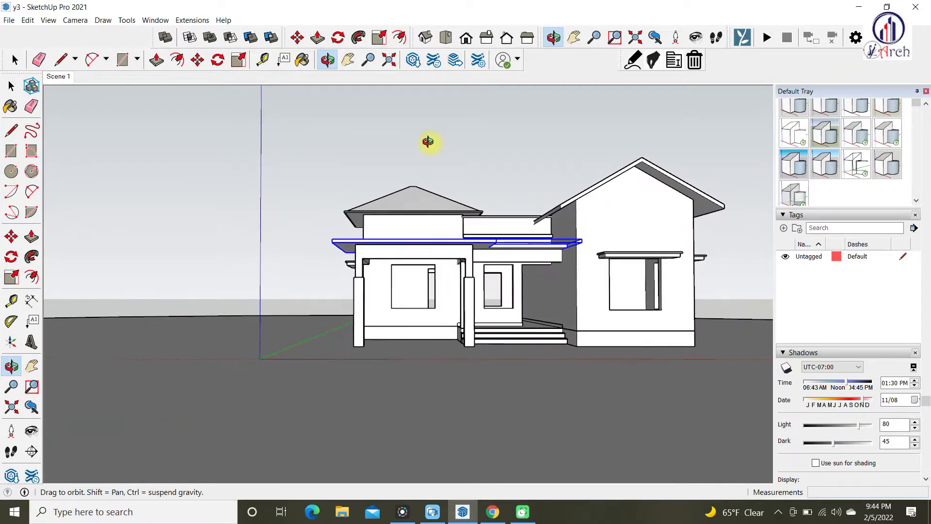
{"action": "middle_click_drag", "start_coordinate": [441, 159], "coordinate": [445, 201]}
{"action": "scroll", "coordinate": [453, 262], "scroll_direction": "up", "scroll_amount": 5}
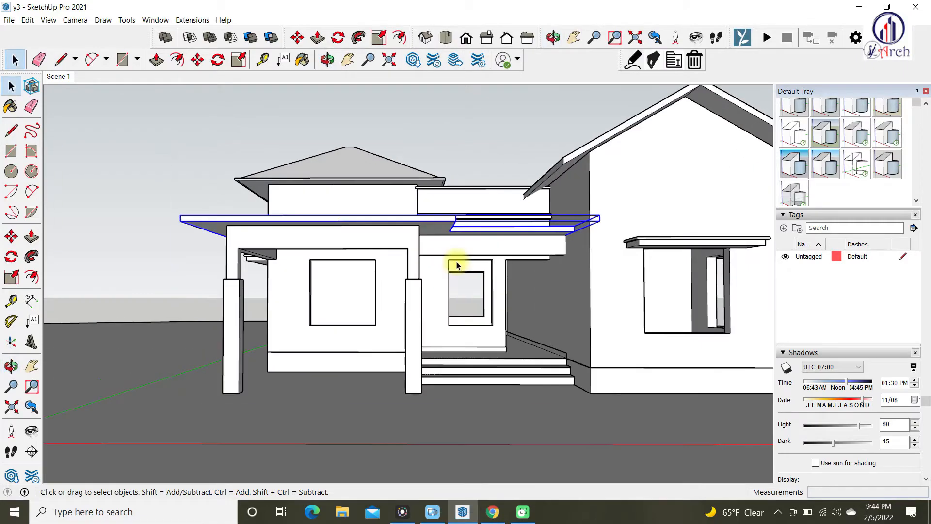
{"action": "mouse_move", "coordinate": [307, 310]}
{"action": "middle_mouse_down"}
{"action": "mouse_move", "coordinate": [357, 245]}
{"action": "mouse_move", "coordinate": [301, 342]}
{"action": "mouse_move", "coordinate": [311, 297]}
{"action": "middle_mouse_up"}
{"action": "scroll", "coordinate": [312, 297], "scroll_direction": "up", "scroll_amount": 3}
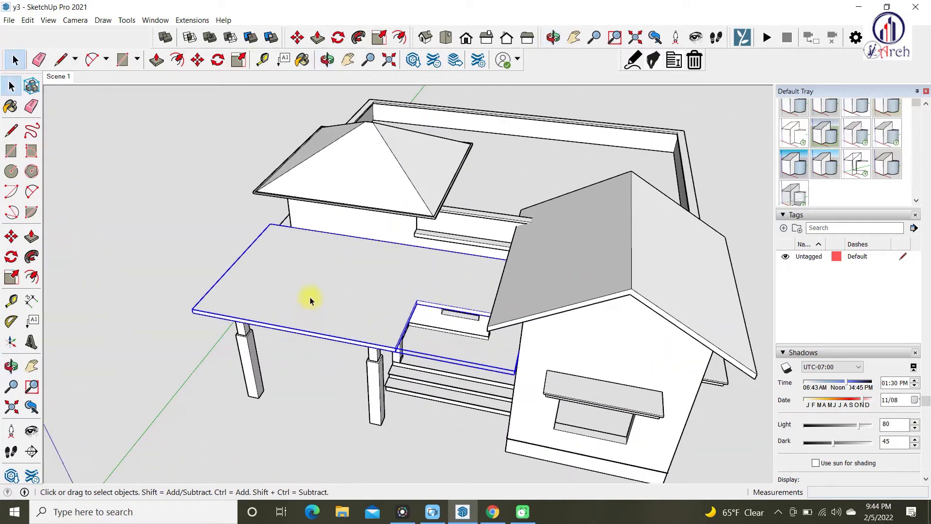
{"action": "double_click", "coordinate": [310, 298]}
{"action": "scroll", "coordinate": [305, 288], "scroll_direction": "down", "scroll_amount": 4}
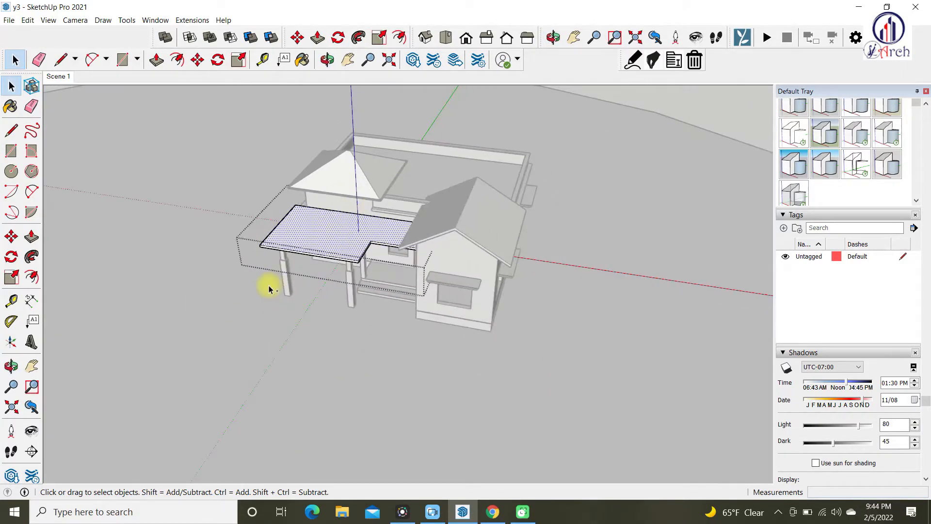
{"action": "left_click", "coordinate": [127, 205]}
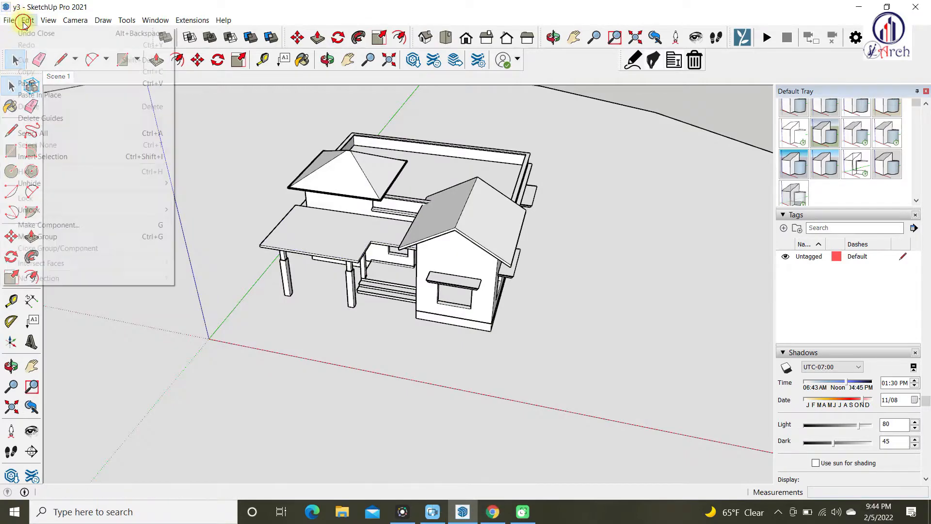
{"action": "left_click", "coordinate": [39, 95]}
{"action": "scroll", "coordinate": [278, 238], "scroll_direction": "up", "scroll_amount": 5}
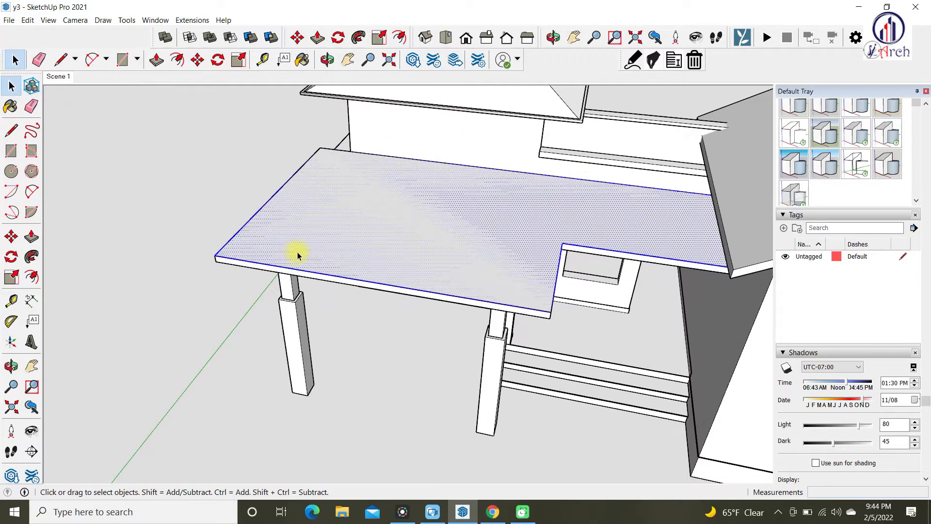
Group the pasted roof face and open the new group for editing
{"action": "key", "text": "ctrl+g"}
{"action": "scroll", "coordinate": [323, 224], "scroll_direction": "up", "scroll_amount": 2}
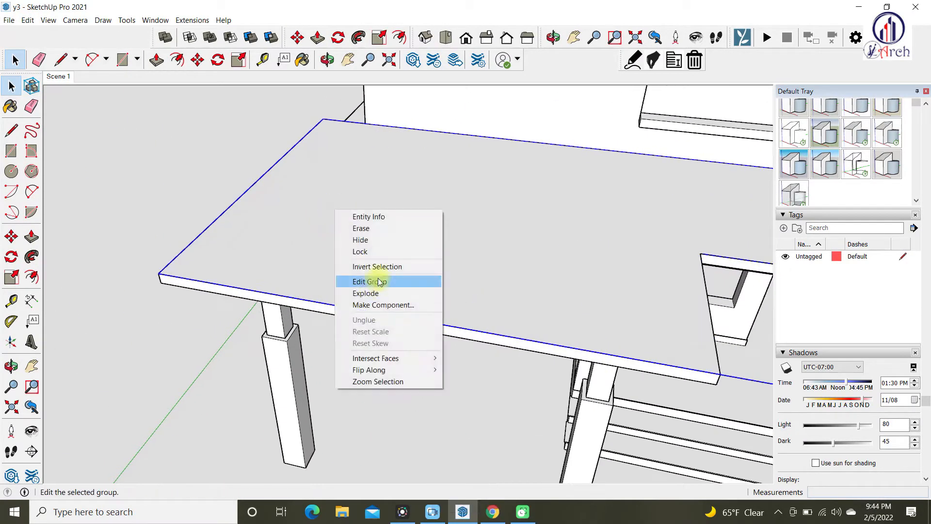
{"action": "left_click", "coordinate": [380, 282]}
{"action": "scroll", "coordinate": [337, 240], "scroll_direction": "down", "scroll_amount": 2}
{"action": "middle_click_drag", "start_coordinate": [338, 240], "coordinate": [343, 297]}
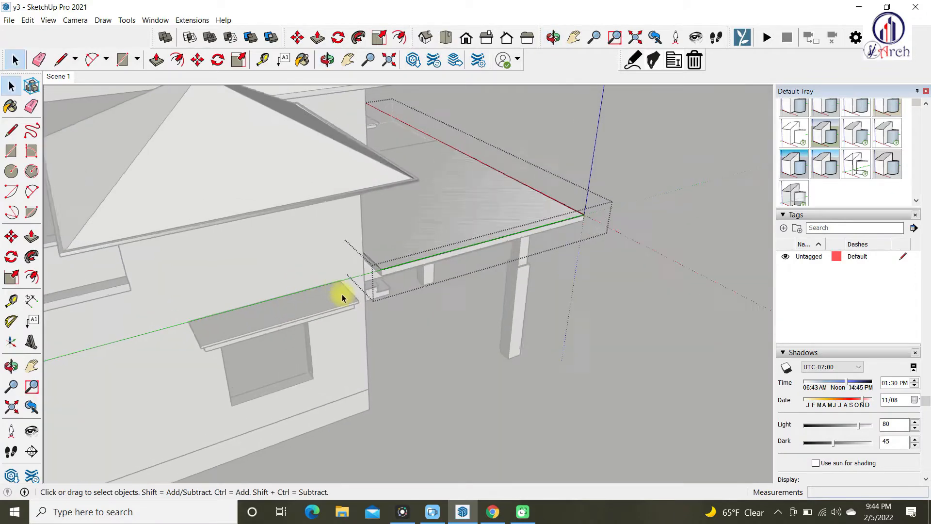
{"action": "scroll", "coordinate": [393, 276], "scroll_direction": "up", "scroll_amount": 4}
{"action": "scroll", "coordinate": [395, 218], "scroll_direction": "down", "scroll_amount": 3}
{"action": "scroll", "coordinate": [373, 262], "scroll_direction": "down", "scroll_amount": 4}
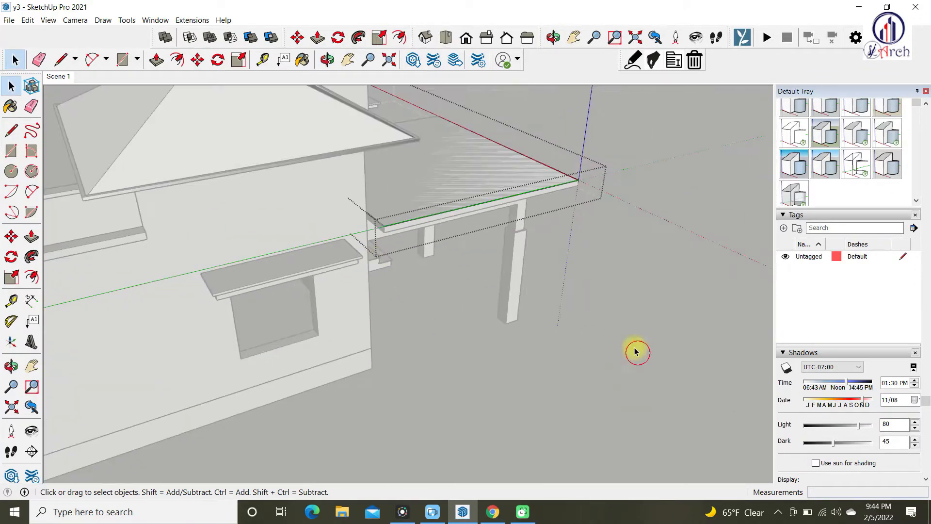
Discard the pasted face group and open the porch roof slab's group with its end face beside the house wall selected
{"action": "scroll", "coordinate": [470, 180], "scroll_direction": "up", "scroll_amount": 4}
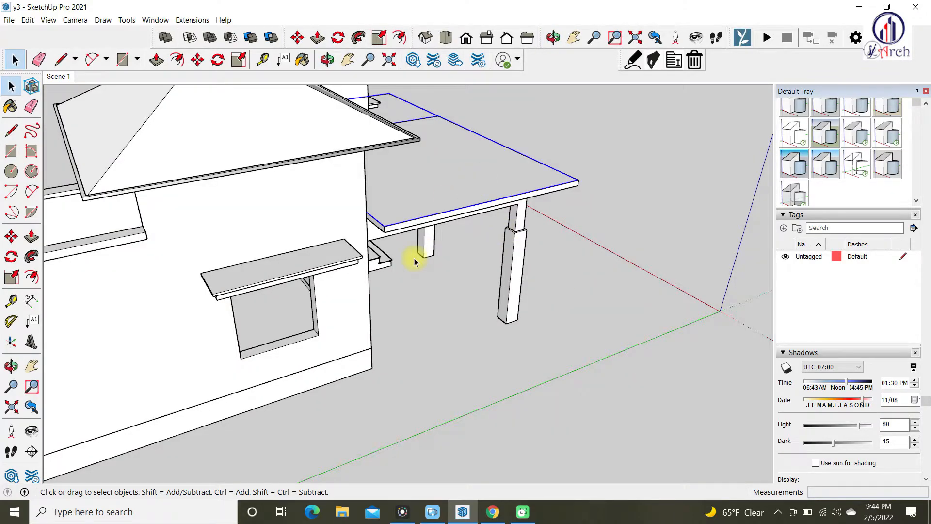
{"action": "scroll", "coordinate": [402, 218], "scroll_direction": "up", "scroll_amount": 6}
{"action": "right_click", "coordinate": [383, 231]}
{"action": "left_click", "coordinate": [364, 201]}
{"action": "key", "text": "l"}
{"action": "scroll", "coordinate": [357, 194], "scroll_direction": "up", "scroll_amount": 2}
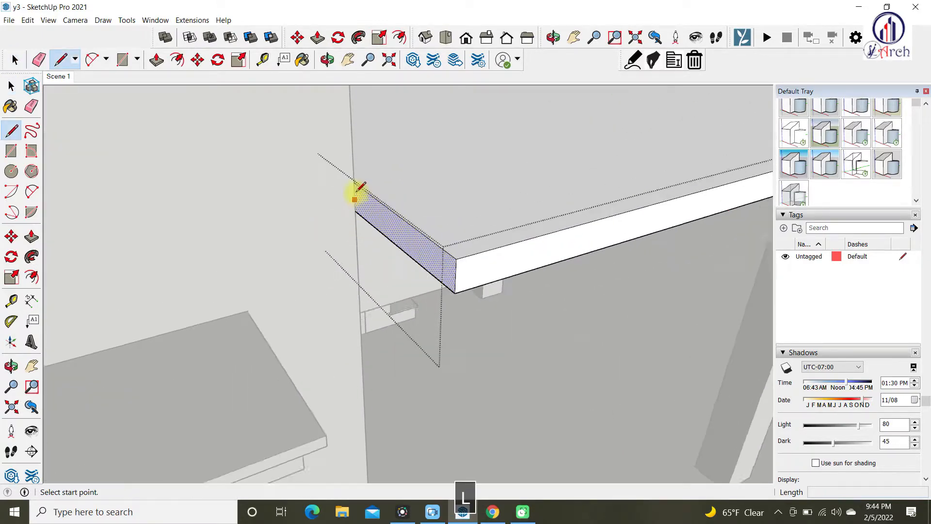
{"action": "scroll", "coordinate": [357, 176], "scroll_direction": "up", "scroll_amount": 2}
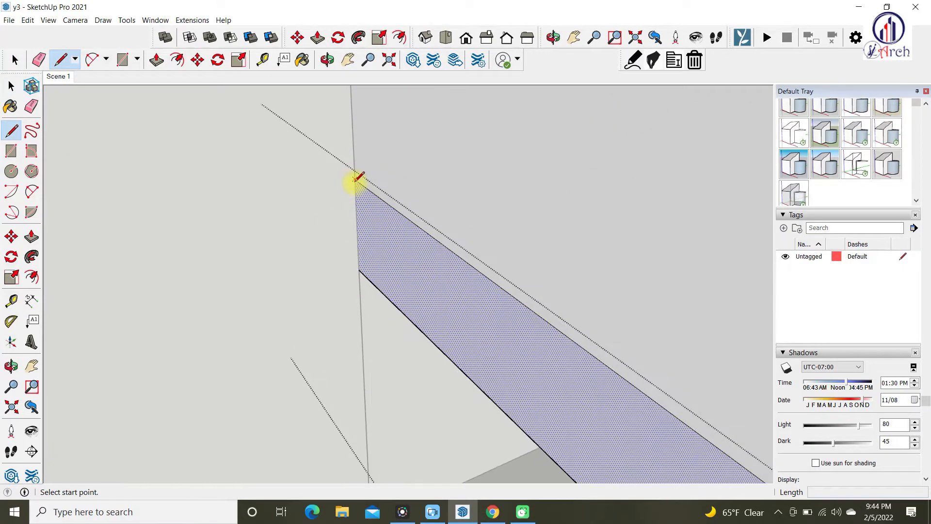
{"action": "key", "text": "space"}
Extend the porch roof slab's end face outward along the house wall by 350 mm with Push/Pull
{"action": "scroll", "coordinate": [328, 194], "scroll_direction": "down", "scroll_amount": 3}
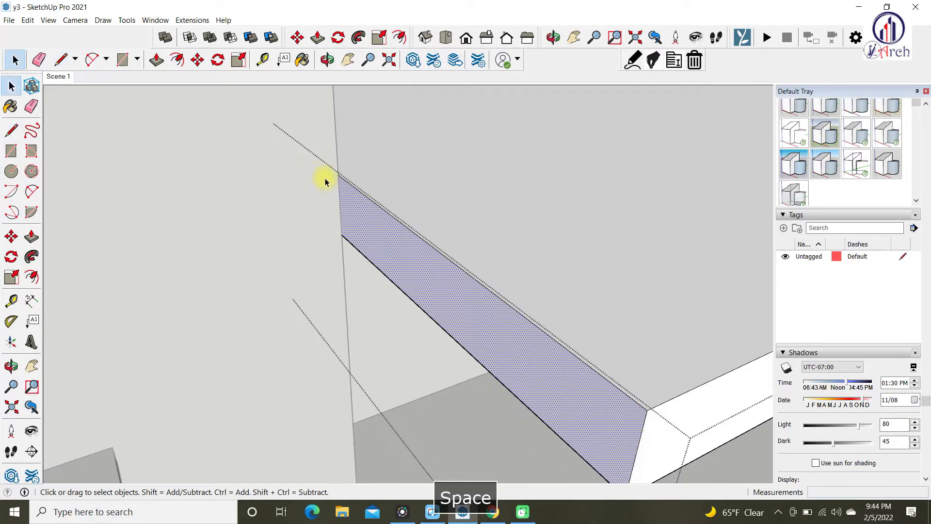
{"action": "key", "text": "p"}
{"action": "scroll", "coordinate": [356, 228], "scroll_direction": "up", "scroll_amount": 2}
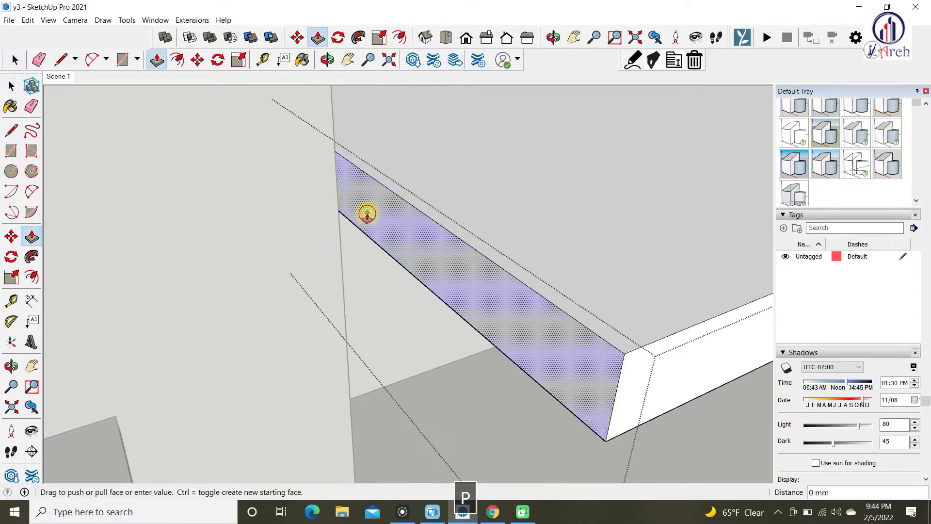
{"action": "left_click", "coordinate": [367, 214]}
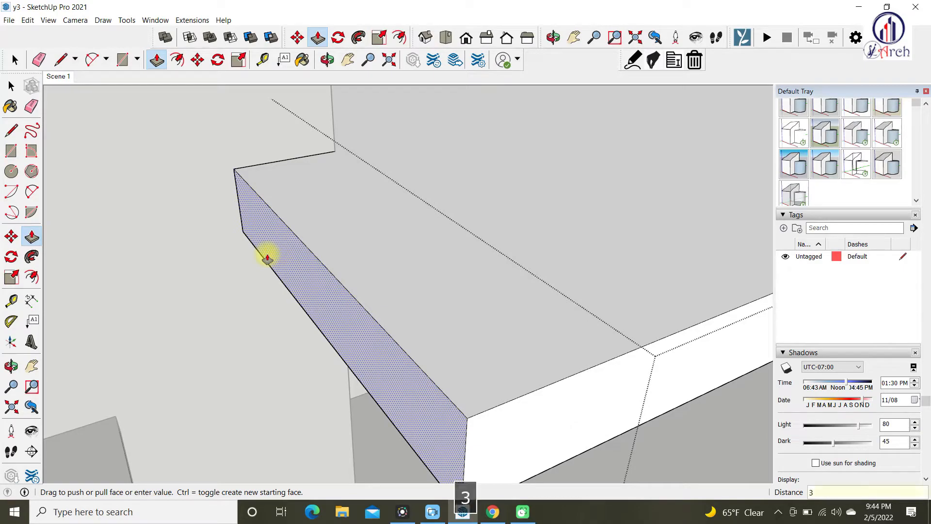
{"action": "key", "text": "Return"}
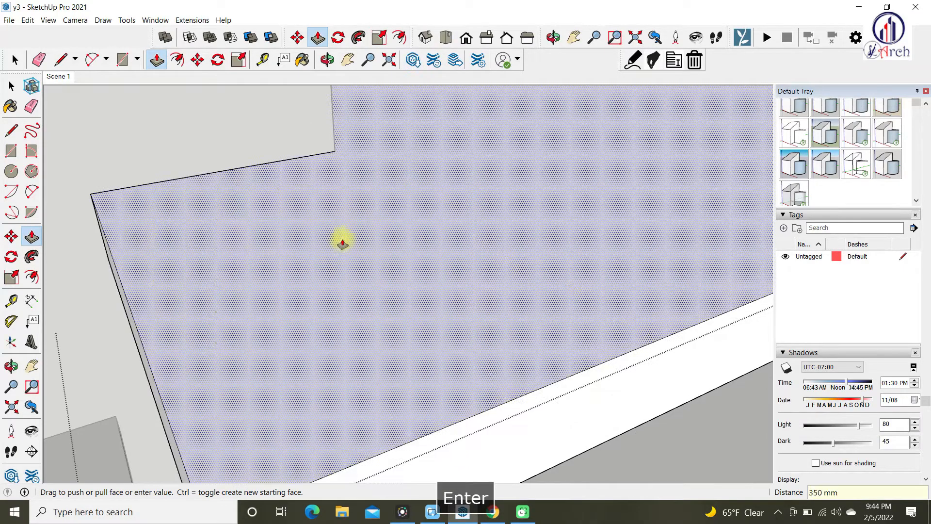
{"action": "middle_click_drag", "start_coordinate": [343, 241], "coordinate": [227, 301]}
{"action": "key", "text": "space"}
{"action": "scroll", "coordinate": [239, 247], "scroll_direction": "down", "scroll_amount": 5}
{"action": "middle_click_drag", "start_coordinate": [239, 247], "coordinate": [248, 265]}
{"action": "scroll", "coordinate": [248, 265], "scroll_direction": "down", "scroll_amount": 3}
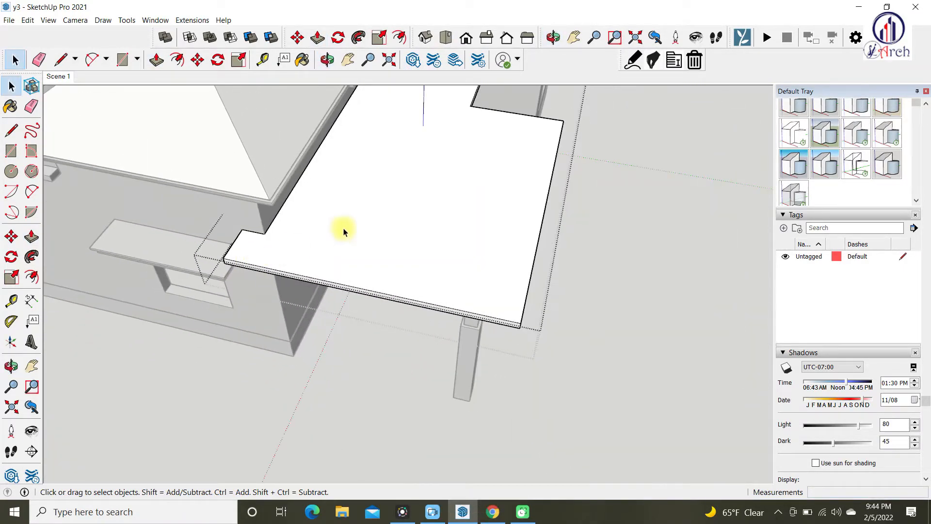
Copy the extended slab's top face and paste it in place outside the slab's group
{"action": "left_click", "coordinate": [344, 230]}
{"action": "scroll", "coordinate": [253, 294], "scroll_direction": "down", "scroll_amount": 5}
{"action": "left_click", "coordinate": [51, 98]}
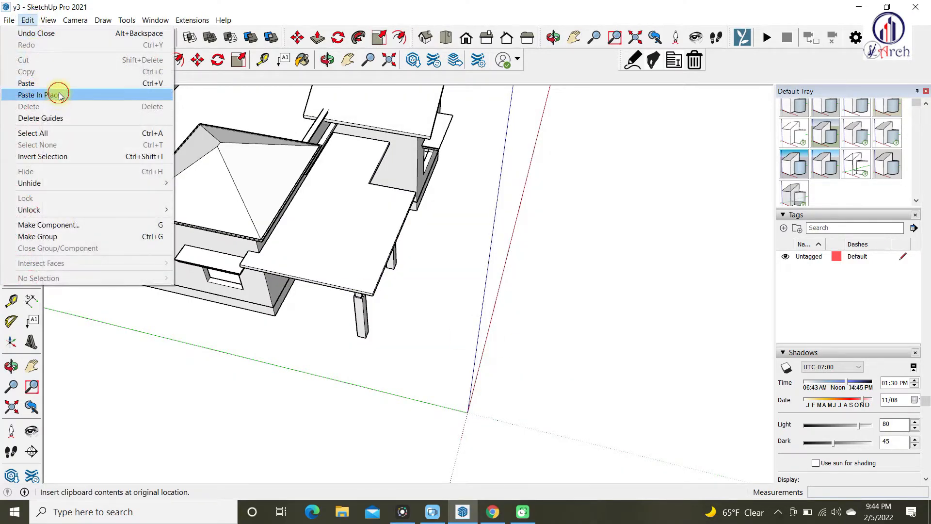
{"action": "left_click", "coordinate": [59, 94]}
Make the pasted top face its own group and open that group for editing
{"action": "scroll", "coordinate": [354, 243], "scroll_direction": "up", "scroll_amount": 3}
{"action": "key", "text": "ctrl+g"}
{"action": "scroll", "coordinate": [345, 237], "scroll_direction": "up", "scroll_amount": 2}
{"action": "right_click", "coordinate": [340, 209]}
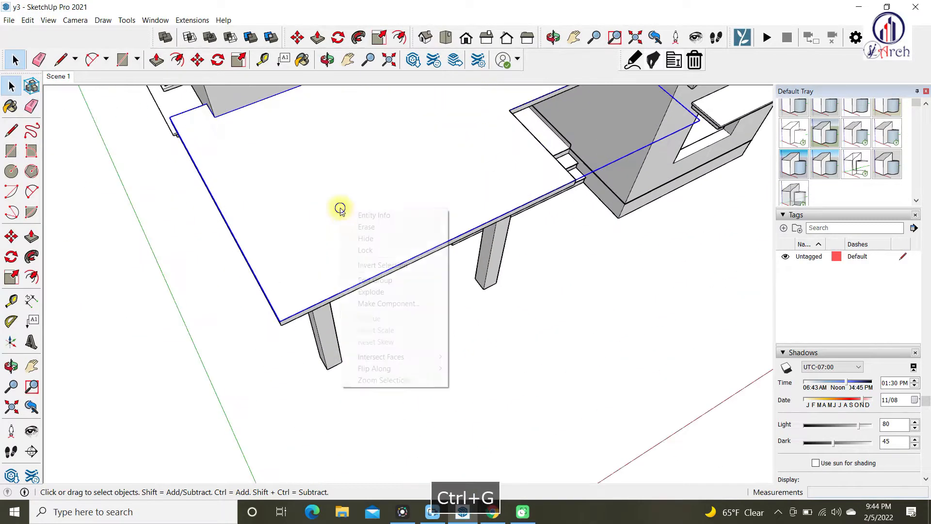
{"action": "left_click", "coordinate": [382, 282]}
Offset the outline of the grouped roof face inward to form a narrow border strip
{"action": "middle_click_drag", "start_coordinate": [382, 282], "coordinate": [332, 241]}
{"action": "scroll", "coordinate": [265, 263], "scroll_direction": "down", "scroll_amount": 5}
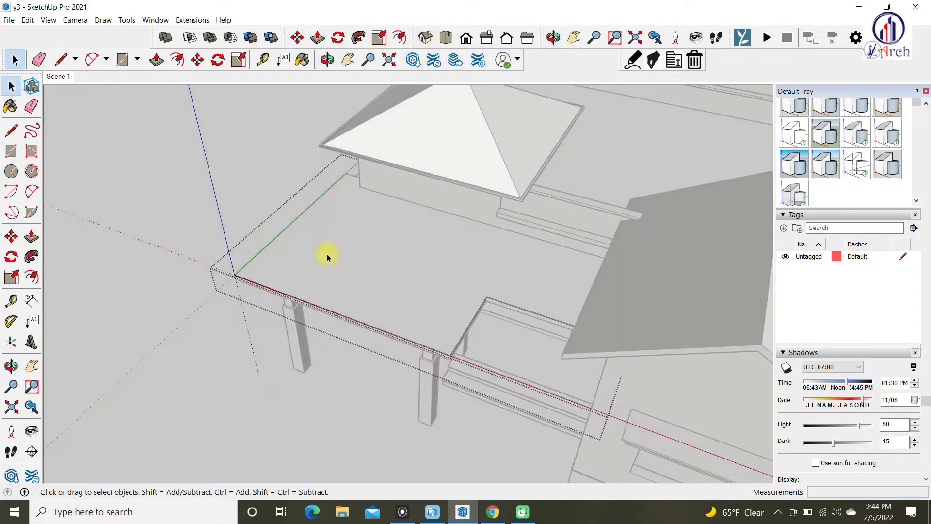
{"action": "scroll", "coordinate": [299, 267], "scroll_direction": "up", "scroll_amount": 3}
{"action": "middle_click_drag", "start_coordinate": [273, 279], "coordinate": [359, 160], "text": "shift"}
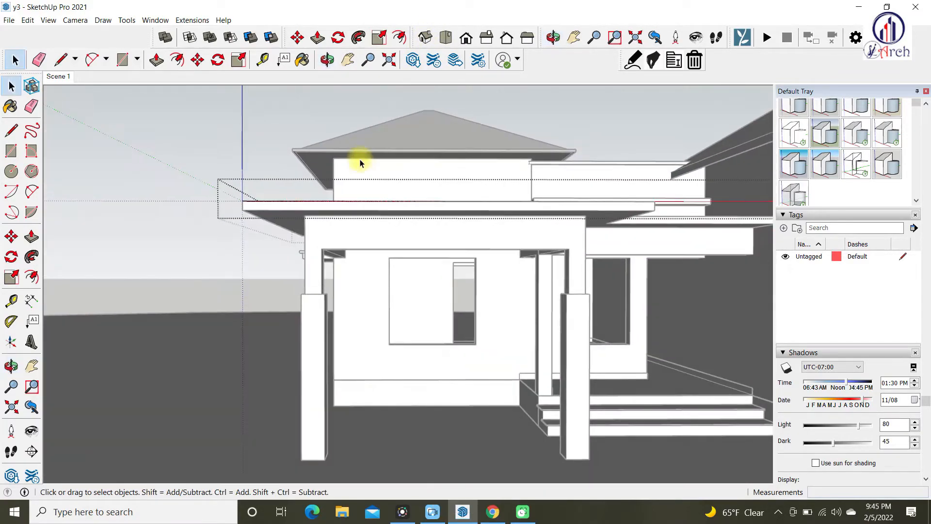
{"action": "scroll", "coordinate": [357, 243], "scroll_direction": "down", "scroll_amount": 2}
{"action": "middle_click_drag", "start_coordinate": [372, 243], "coordinate": [225, 386], "text": "shift"}
{"action": "scroll", "coordinate": [254, 291], "scroll_direction": "up", "scroll_amount": 6}
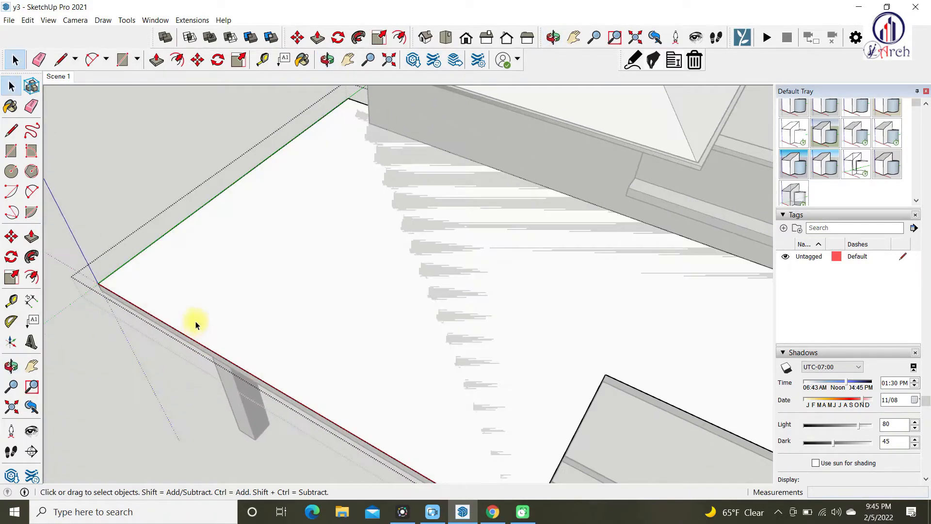
{"action": "key", "text": "ctrl+a"}
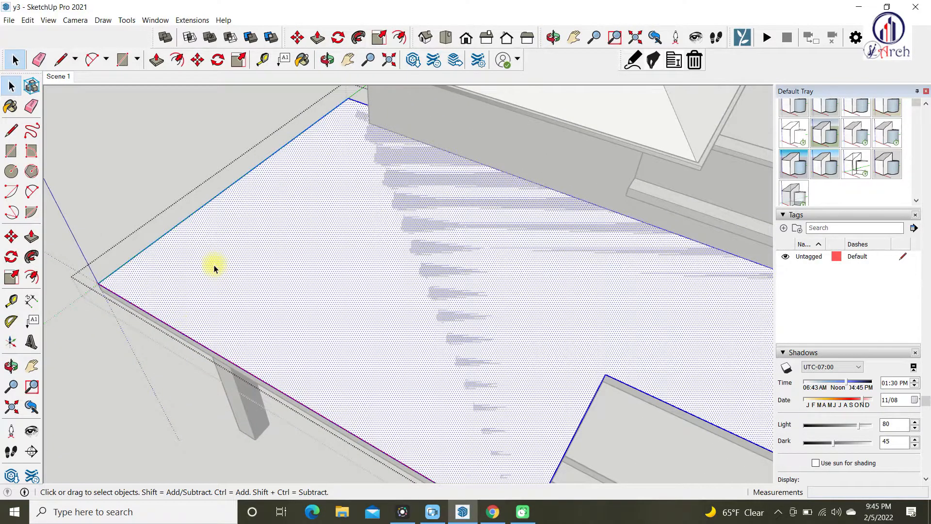
{"action": "left_click", "coordinate": [190, 235]}
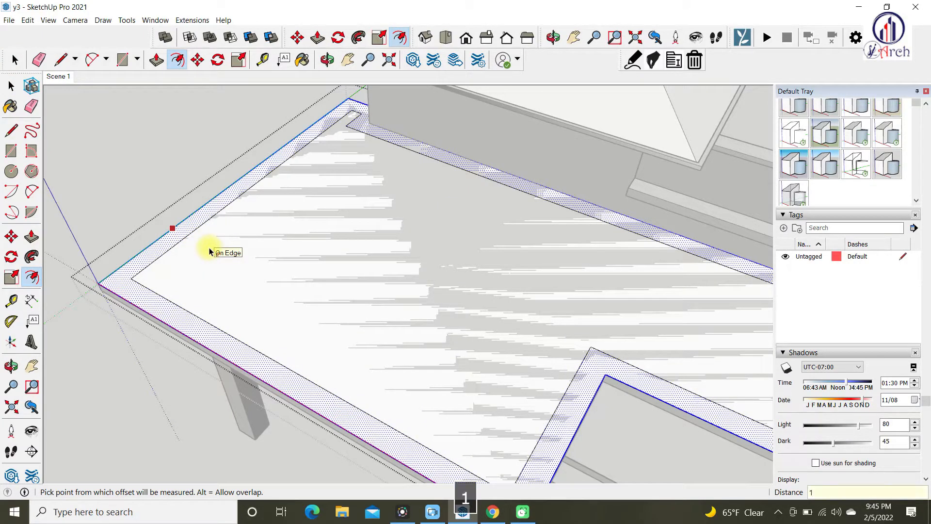
{"action": "key", "text": "Return"}
{"action": "middle_click_drag", "start_coordinate": [209, 252], "coordinate": [370, 258]}
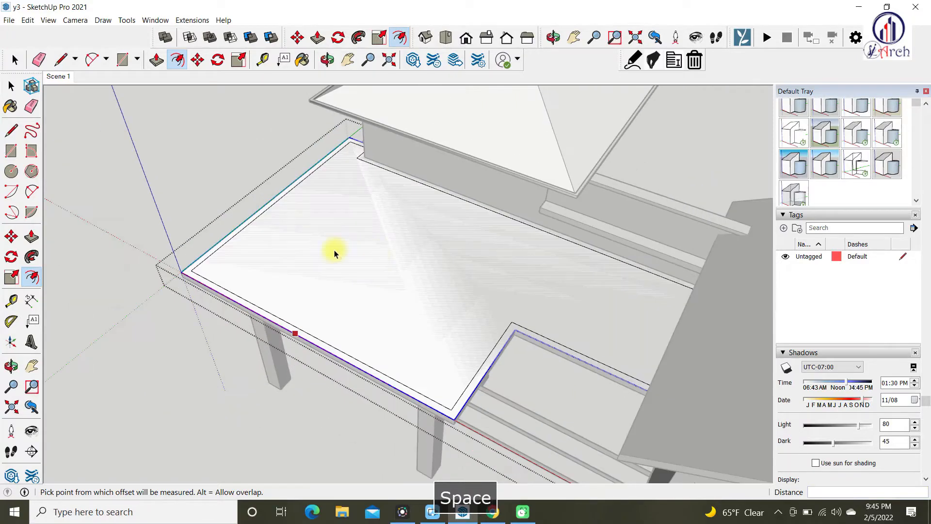
Delete the outer border strip and its edges, keeping only the inset roof face
{"action": "middle_click_drag", "start_coordinate": [311, 300], "coordinate": [426, 227]}
{"action": "scroll", "coordinate": [333, 232], "scroll_direction": "up", "scroll_amount": 3}
{"action": "middle_click_drag", "start_coordinate": [270, 238], "coordinate": [262, 311]}
{"action": "scroll", "coordinate": [189, 384], "scroll_direction": "up", "scroll_amount": 2}
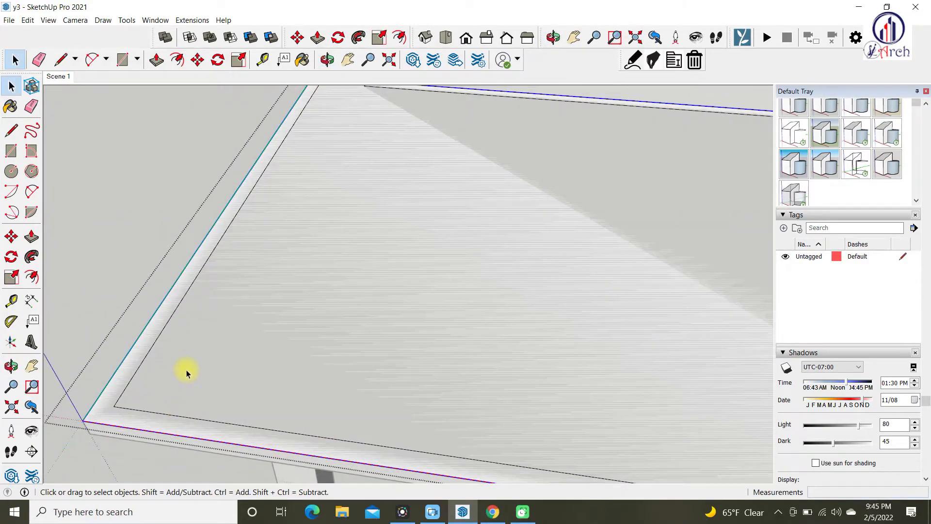
{"action": "scroll", "coordinate": [186, 369], "scroll_direction": "down", "scroll_amount": 5}
{"action": "middle_click_drag", "start_coordinate": [247, 253], "coordinate": [241, 350]}
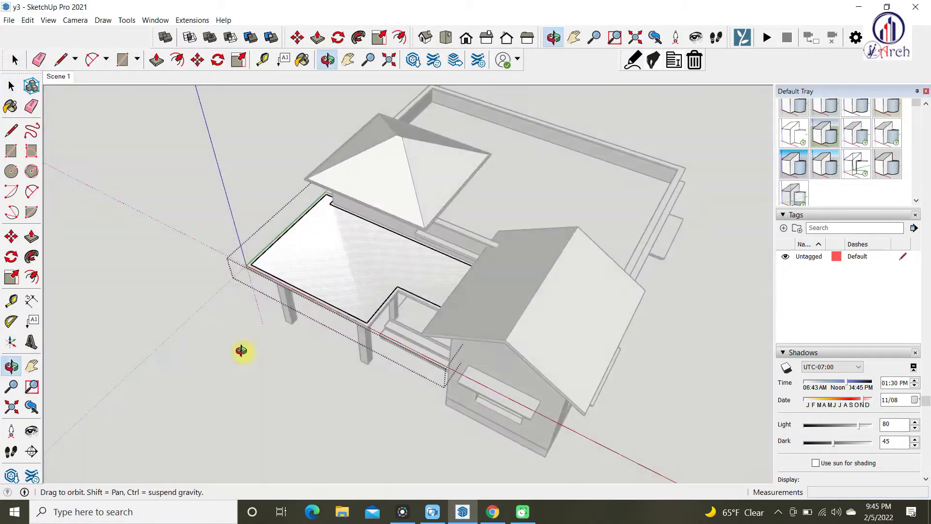
Offset the inset roof face's outline inward to define the parapet's thickness
{"action": "scroll", "coordinate": [270, 253], "scroll_direction": "up", "scroll_amount": 5}
{"action": "key", "text": "f"}
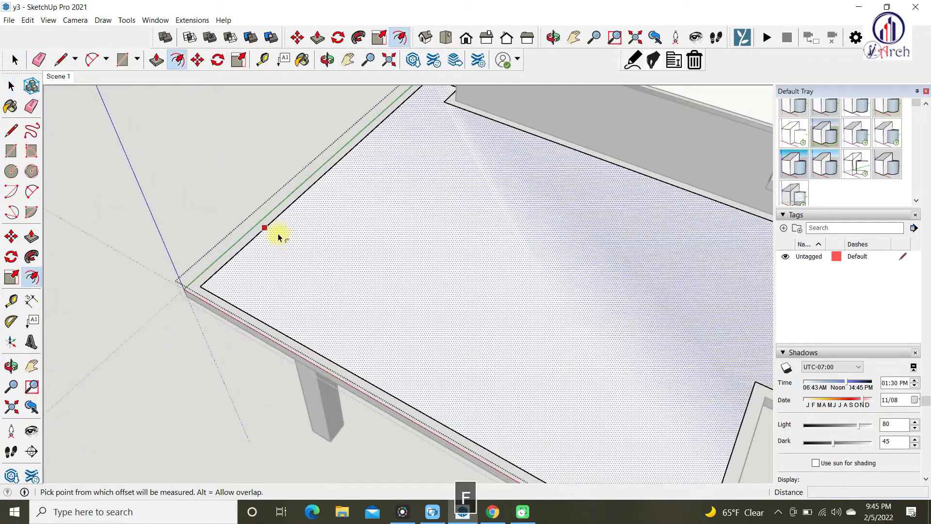
{"action": "left_click", "coordinate": [279, 237]}
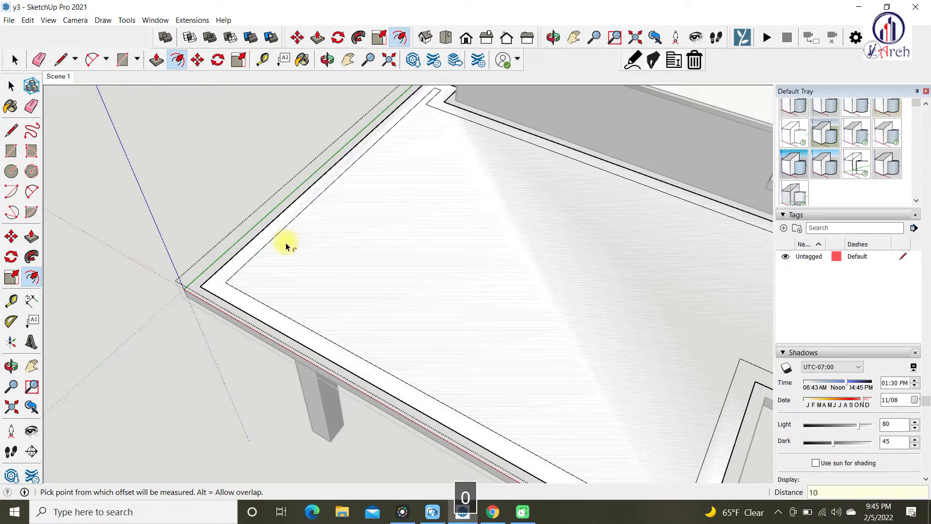
{"action": "key", "text": "Return"}
Delete the inner face so only the narrow parapet ring is left on the slab
{"action": "key", "text": "space"}
{"action": "scroll", "coordinate": [424, 212], "scroll_direction": "down", "scroll_amount": 3}
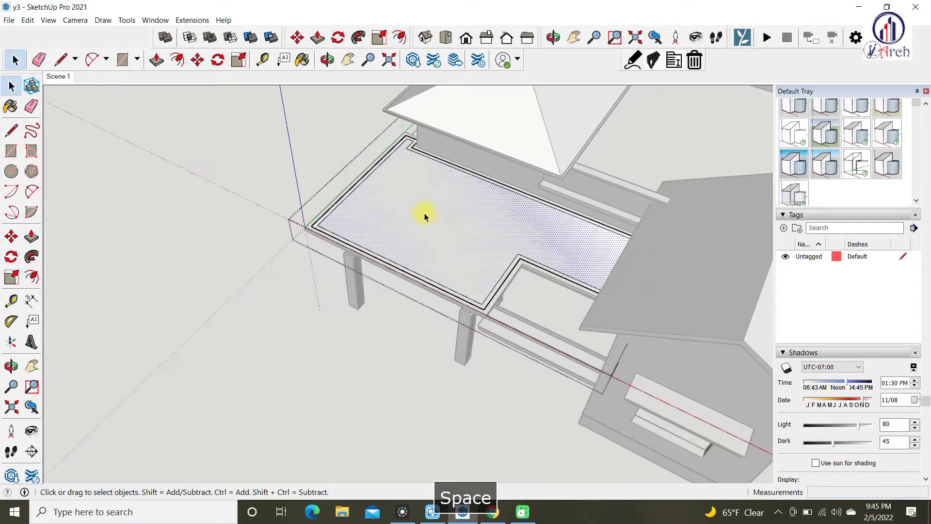
{"action": "middle_click_drag", "start_coordinate": [423, 212], "coordinate": [499, 276]}
{"action": "scroll", "coordinate": [504, 281], "scroll_direction": "up", "scroll_amount": 3}
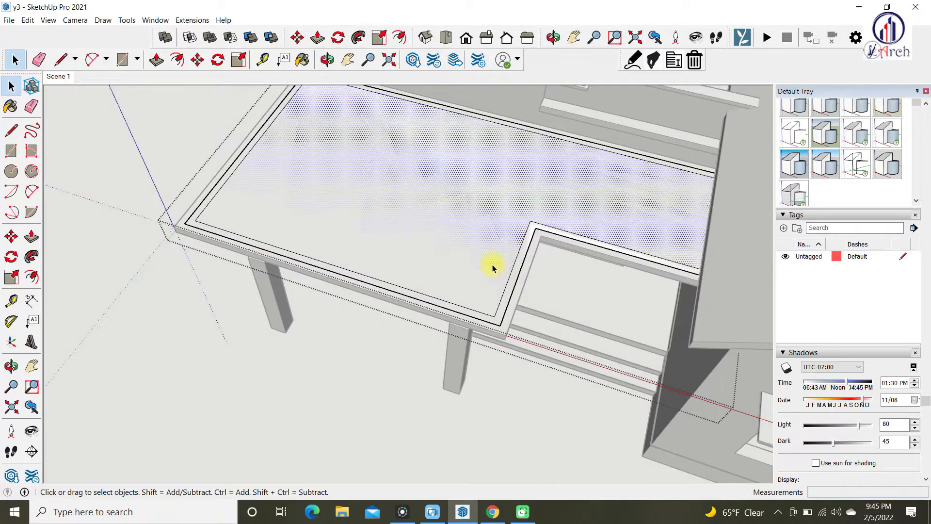
{"action": "key", "text": "Delete"}
Raise the parapet ring above the porch roof slab by 300 mm with Push/Pull
{"action": "middle_click_drag", "start_coordinate": [505, 228], "coordinate": [499, 208]}
{"action": "scroll", "coordinate": [523, 241], "scroll_direction": "up", "scroll_amount": 3}
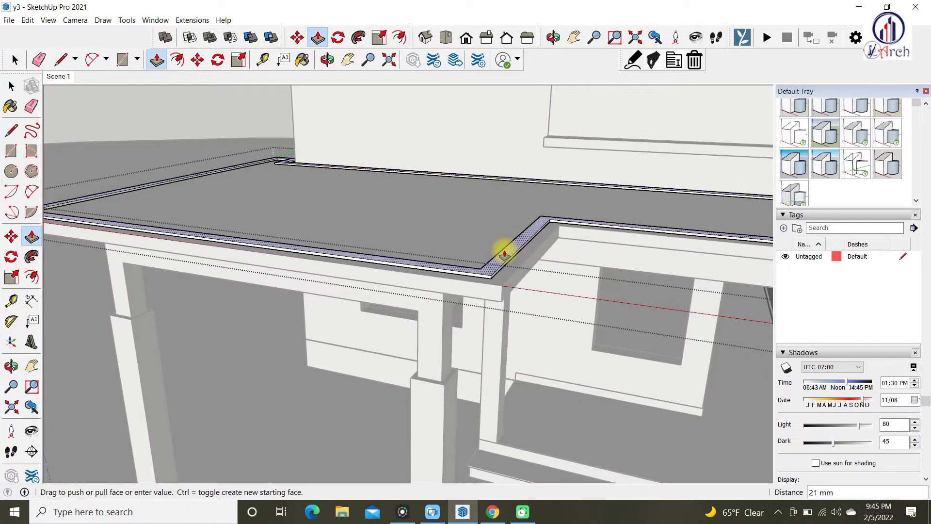
{"action": "left_click_drag", "start_coordinate": [504, 254], "coordinate": [497, 225]}
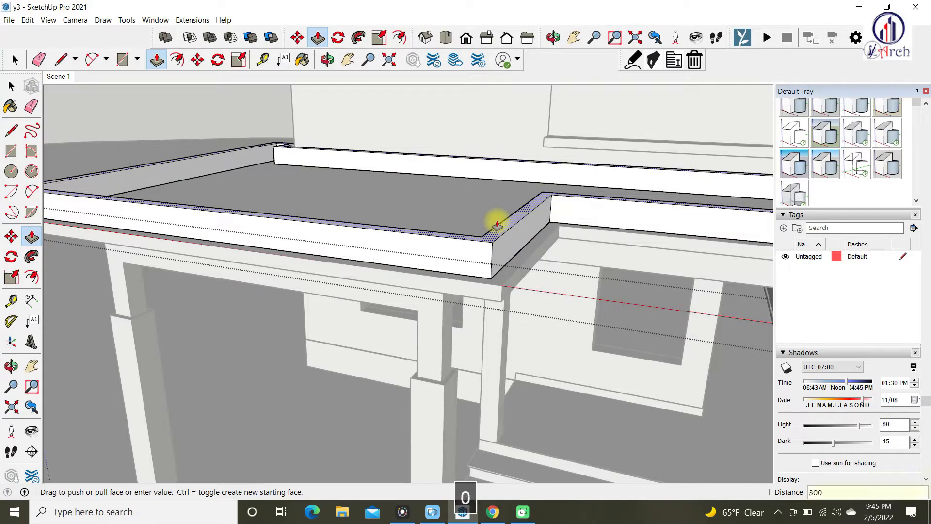
{"action": "key", "text": "Return"}
{"action": "scroll", "coordinate": [505, 243], "scroll_direction": "down", "scroll_amount": 5}
{"action": "key", "text": "space"}
Push the inner face of the short parapet return beside the hip-roofed wall corner back 100 mm to remove that piece
{"action": "middle_click_drag", "start_coordinate": [495, 222], "coordinate": [587, 151]}
{"action": "middle_click_drag", "start_coordinate": [542, 175], "coordinate": [388, 357]}
{"action": "scroll", "coordinate": [337, 305], "scroll_direction": "up", "scroll_amount": 5}
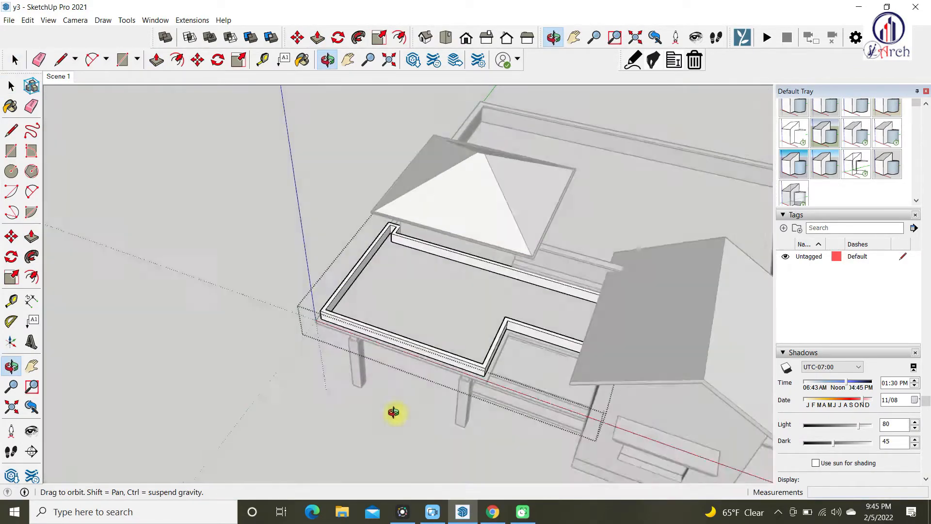
{"action": "scroll", "coordinate": [326, 302], "scroll_direction": "down", "scroll_amount": 5}
{"action": "middle_click_drag", "start_coordinate": [358, 239], "coordinate": [648, 256]}
{"action": "scroll", "coordinate": [389, 228], "scroll_direction": "up", "scroll_amount": 5}
{"action": "middle_click_drag", "start_coordinate": [389, 228], "coordinate": [430, 251]}
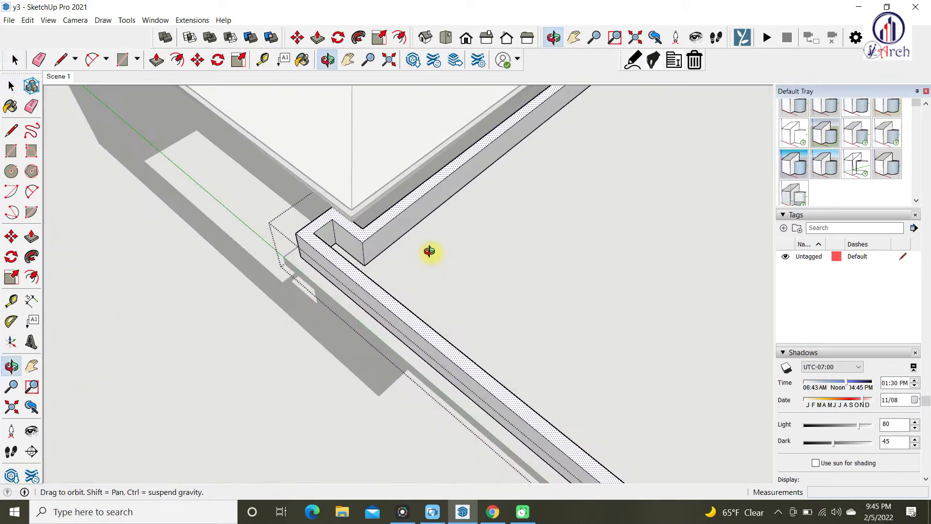
{"action": "scroll", "coordinate": [333, 229], "scroll_direction": "up", "scroll_amount": 5}
{"action": "left_click", "coordinate": [325, 252]}
{"action": "key", "text": "p"}
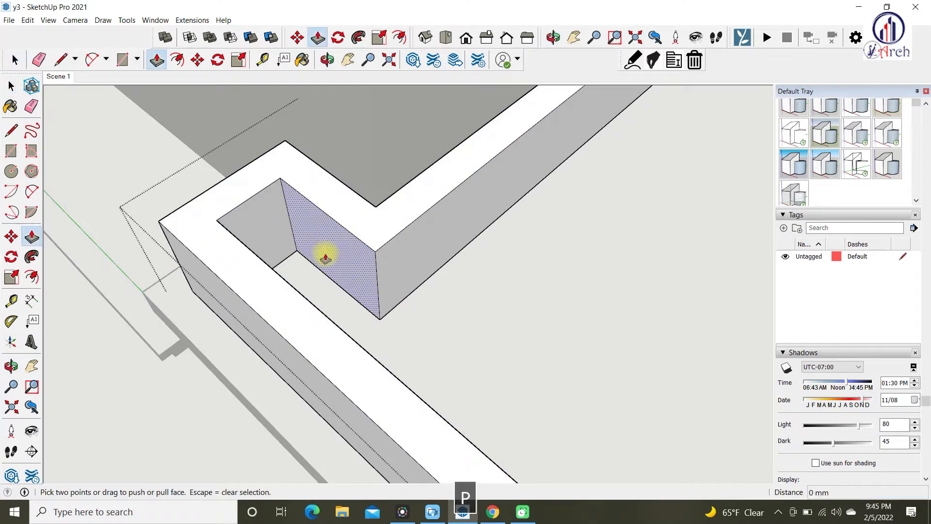
{"action": "scroll", "coordinate": [368, 240], "scroll_direction": "down", "scroll_amount": 2}
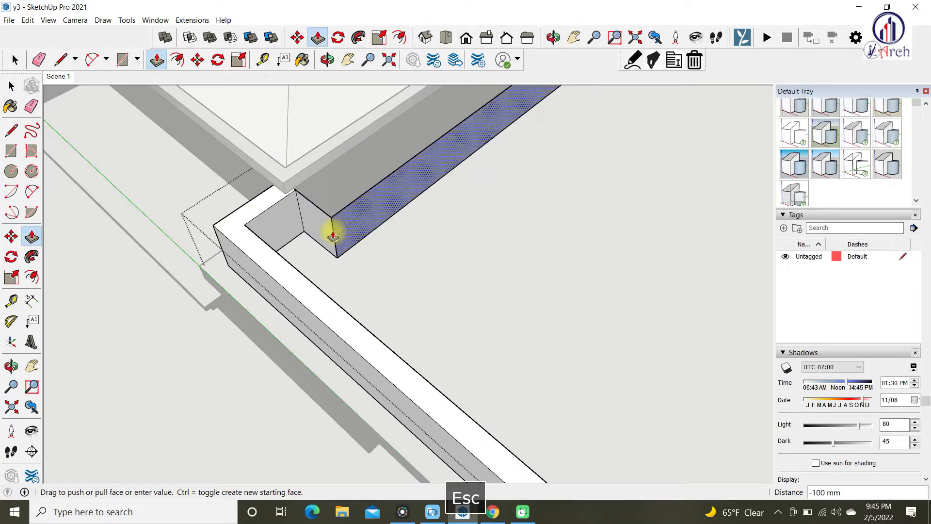
Push away the long rear parapet run along the house with Push/Pull and delete the leftover vertical face at its corner
{"action": "scroll", "coordinate": [374, 217], "scroll_direction": "down", "scroll_amount": 3}
{"action": "middle_click_drag", "start_coordinate": [416, 212], "coordinate": [379, 305], "text": "shift"}
{"action": "scroll", "coordinate": [420, 248], "scroll_direction": "up", "scroll_amount": 2}
{"action": "scroll", "coordinate": [421, 244], "scroll_direction": "up", "scroll_amount": 3}
{"action": "left_click_drag", "start_coordinate": [465, 227], "coordinate": [451, 209]}
{"action": "scroll", "coordinate": [454, 203], "scroll_direction": "down", "scroll_amount": 3}
{"action": "middle_click_drag", "start_coordinate": [455, 202], "coordinate": [183, 291]}
{"action": "key", "text": "p"}
{"action": "scroll", "coordinate": [407, 270], "scroll_direction": "up", "scroll_amount": 10}
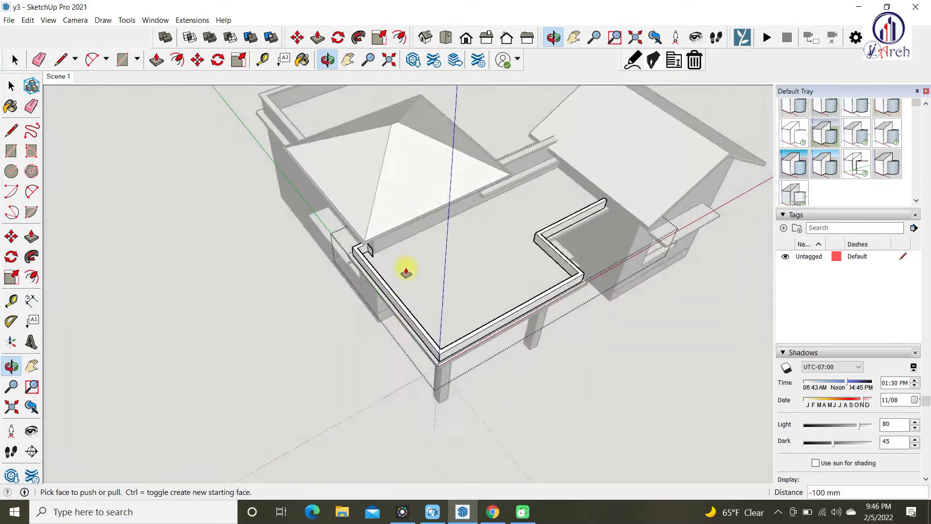
{"action": "key", "text": "space"}
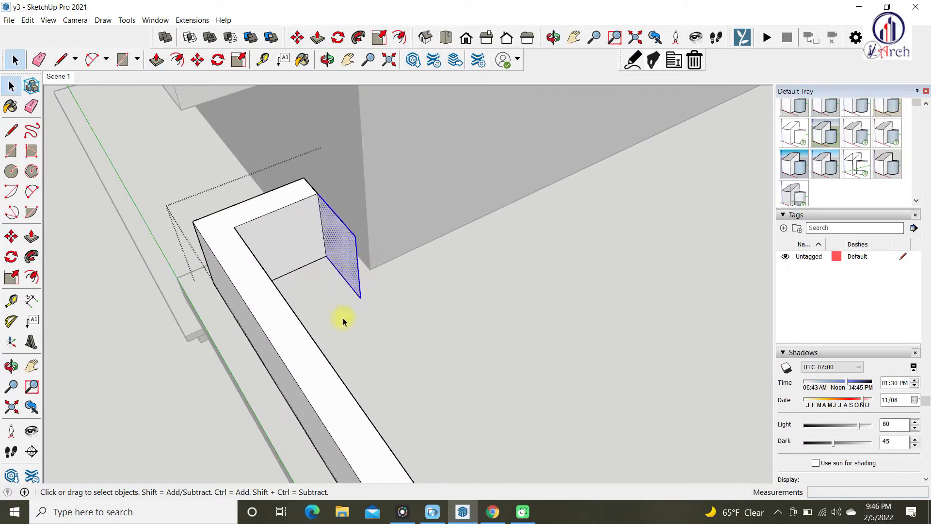
{"action": "key", "text": "Delete"}
Extend the cut end of the parapet by 90 mm so it meets the house wall under the hip roof
{"action": "middle_click_drag", "start_coordinate": [343, 312], "coordinate": [309, 230]}
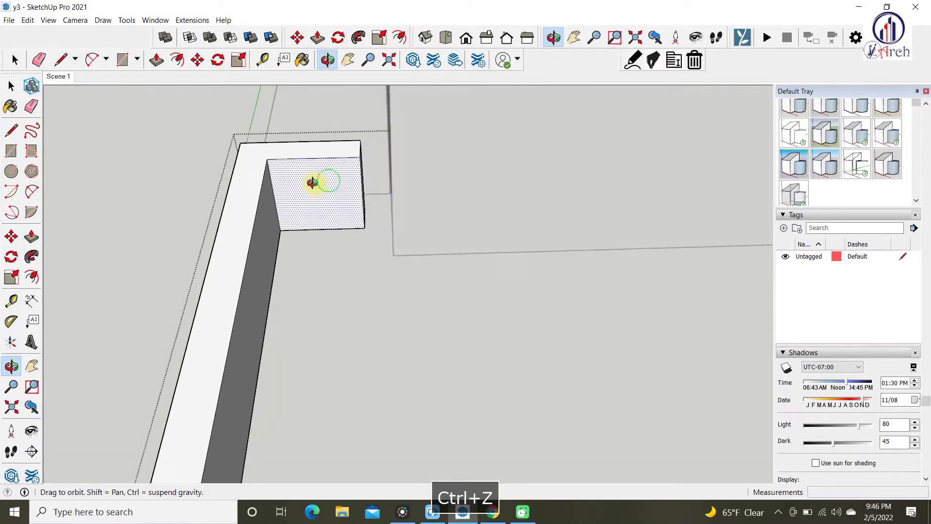
{"action": "middle_click_drag", "start_coordinate": [313, 181], "coordinate": [347, 207]}
{"action": "scroll", "coordinate": [348, 207], "scroll_direction": "up", "scroll_amount": 4}
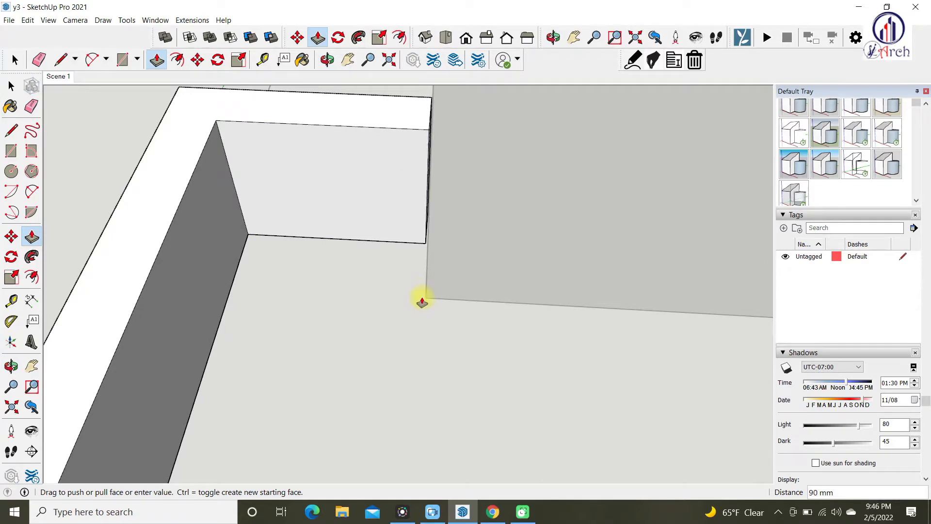
{"action": "scroll", "coordinate": [307, 185], "scroll_direction": "down", "scroll_amount": 6}
{"action": "middle_click_drag", "start_coordinate": [277, 166], "coordinate": [358, 129]}
{"action": "key", "text": "space"}
{"action": "scroll", "coordinate": [365, 183], "scroll_direction": "down", "scroll_amount": 5}
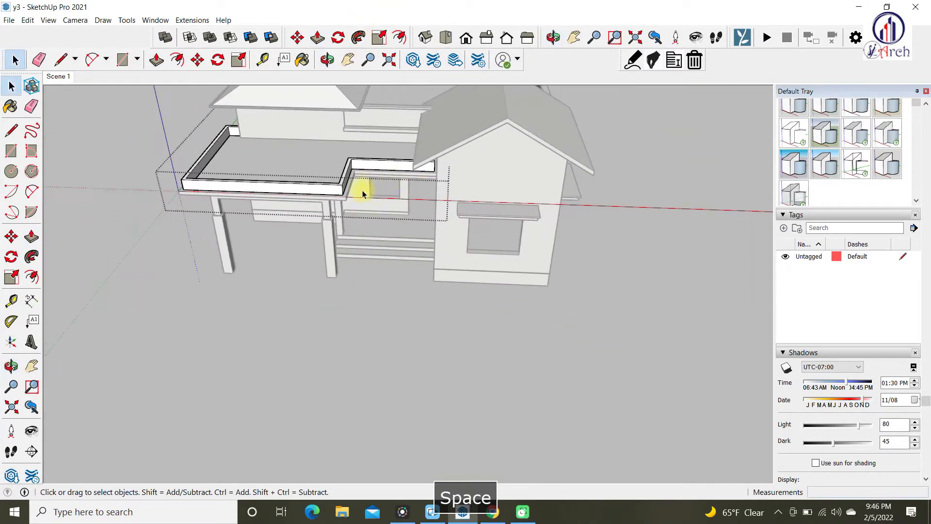
Extend the parapet's other end to the gabled block's wall with Push/Pull and remove the leftover seam edge
{"action": "middle_click_drag", "start_coordinate": [365, 183], "coordinate": [383, 117]}
{"action": "middle_click_drag", "start_coordinate": [559, 229], "coordinate": [418, 194]}
{"action": "scroll", "coordinate": [354, 166], "scroll_direction": "up", "scroll_amount": 4}
{"action": "scroll", "coordinate": [355, 165], "scroll_direction": "up", "scroll_amount": 3}
{"action": "middle_click_drag", "start_coordinate": [339, 161], "coordinate": [160, 269]}
{"action": "scroll", "coordinate": [242, 243], "scroll_direction": "up", "scroll_amount": 3}
{"action": "middle_click_drag", "start_coordinate": [243, 243], "coordinate": [385, 250]}
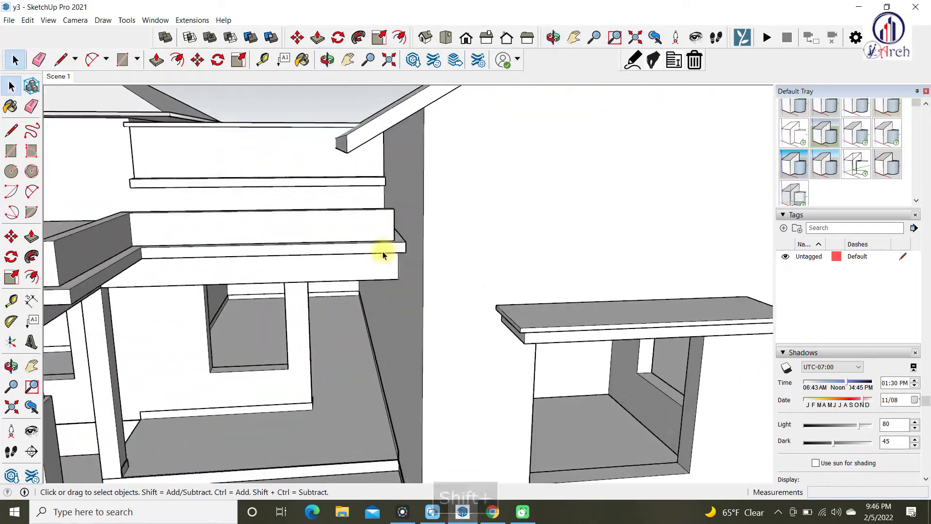
{"action": "scroll", "coordinate": [380, 223], "scroll_direction": "up", "scroll_amount": 1}
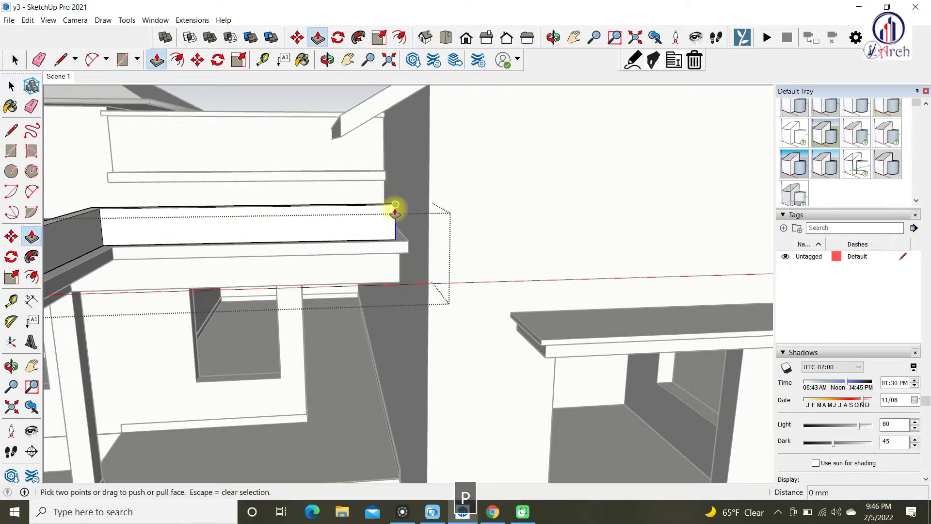
{"action": "scroll", "coordinate": [97, 269], "scroll_direction": "down", "scroll_amount": 1}
{"action": "middle_click_drag", "start_coordinate": [134, 246], "coordinate": [145, 451], "text": "shift"}
{"action": "scroll", "coordinate": [235, 270], "scroll_direction": "up", "scroll_amount": 1}
{"action": "key", "text": "space"}
{"action": "scroll", "coordinate": [218, 275], "scroll_direction": "up", "scroll_amount": 3}
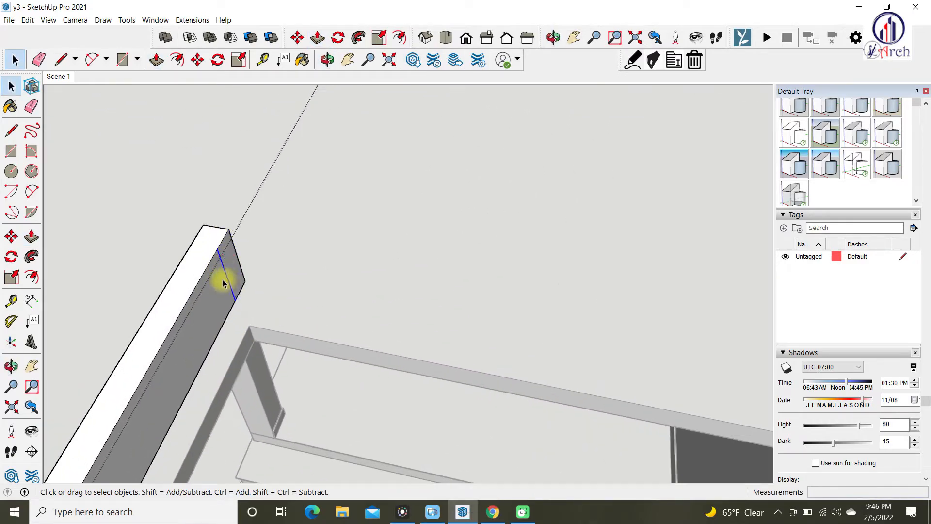
Place a vertical guide on the gabled block's side wall, offset from the wall corner to the entrance slab's front corner
{"action": "scroll", "coordinate": [232, 281], "scroll_direction": "down", "scroll_amount": 3}
{"action": "middle_click_drag", "start_coordinate": [264, 249], "coordinate": [328, 103]}
{"action": "scroll", "coordinate": [327, 191], "scroll_direction": "down", "scroll_amount": 4}
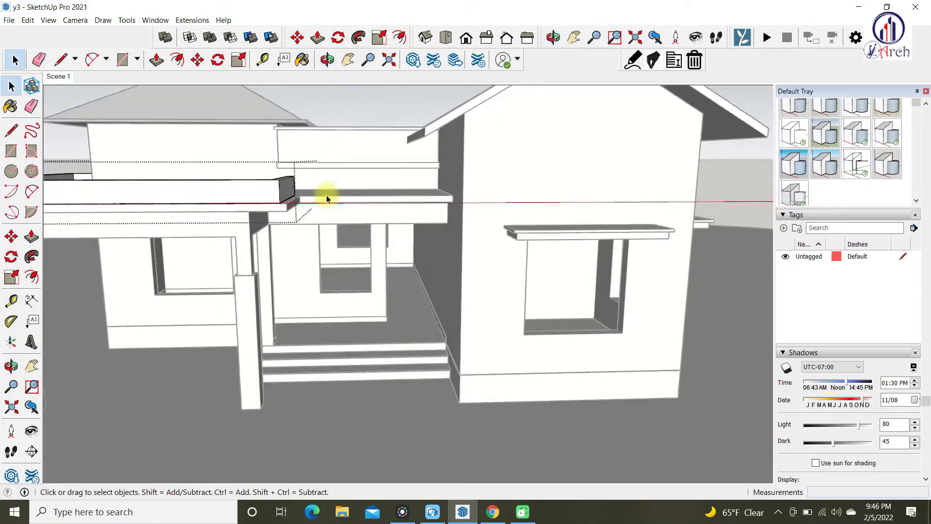
{"action": "middle_click_drag", "start_coordinate": [289, 395], "coordinate": [335, 257]}
{"action": "scroll", "coordinate": [310, 201], "scroll_direction": "up", "scroll_amount": 3}
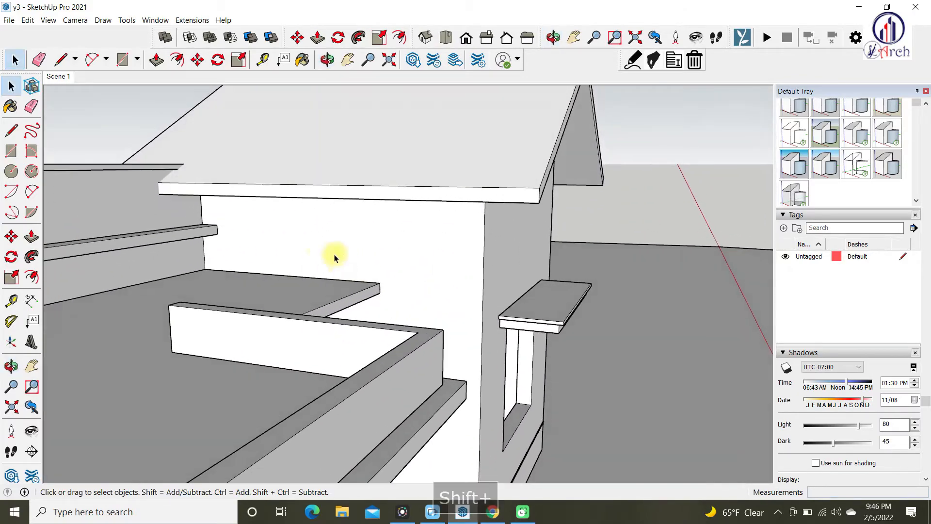
{"action": "middle_click_drag", "start_coordinate": [288, 251], "coordinate": [386, 280]}
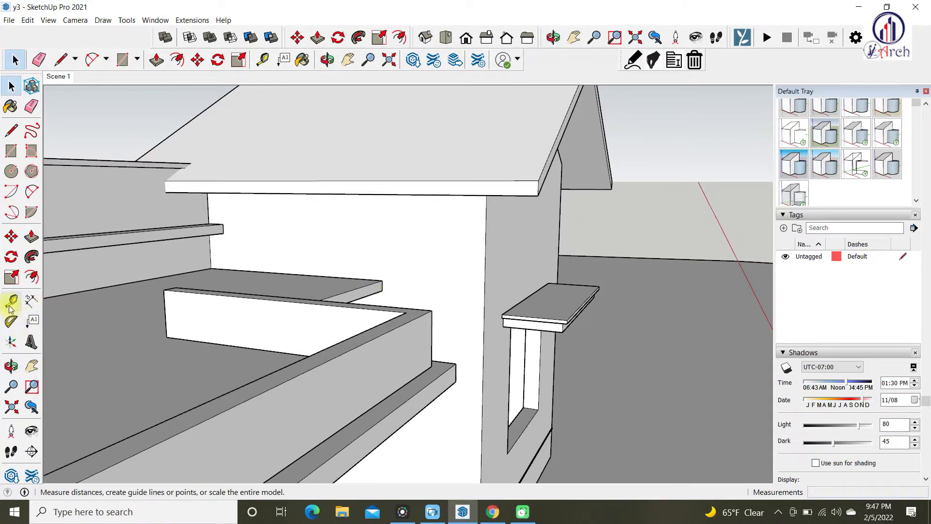
{"action": "scroll", "coordinate": [225, 213], "scroll_direction": "up", "scroll_amount": 3}
{"action": "middle_click_drag", "start_coordinate": [224, 214], "coordinate": [241, 229], "text": "shift"}
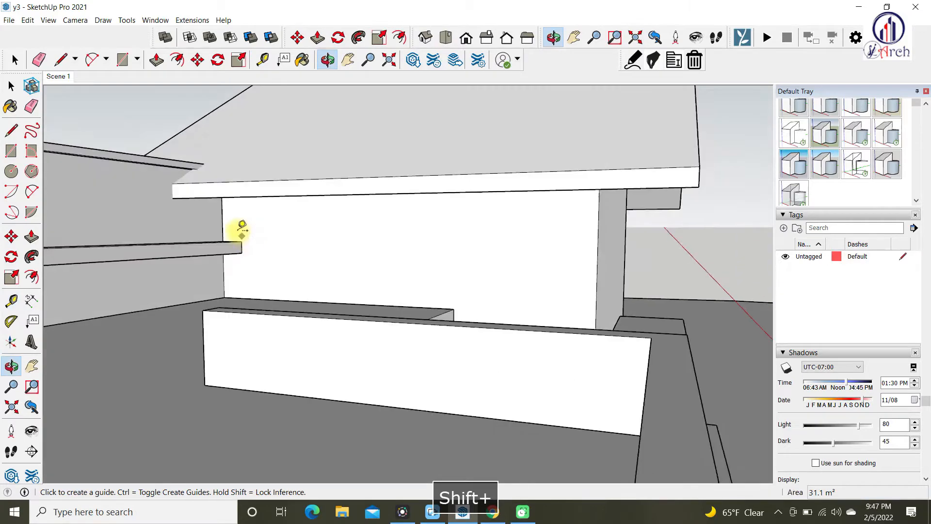
{"action": "scroll", "coordinate": [227, 212], "scroll_direction": "up", "scroll_amount": 3}
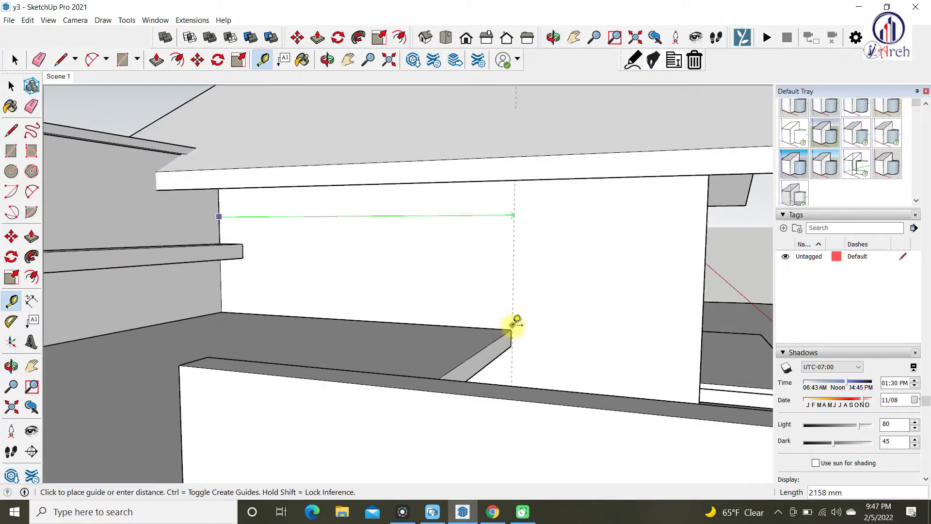
{"action": "middle_click_drag", "start_coordinate": [469, 316], "coordinate": [494, 335]}
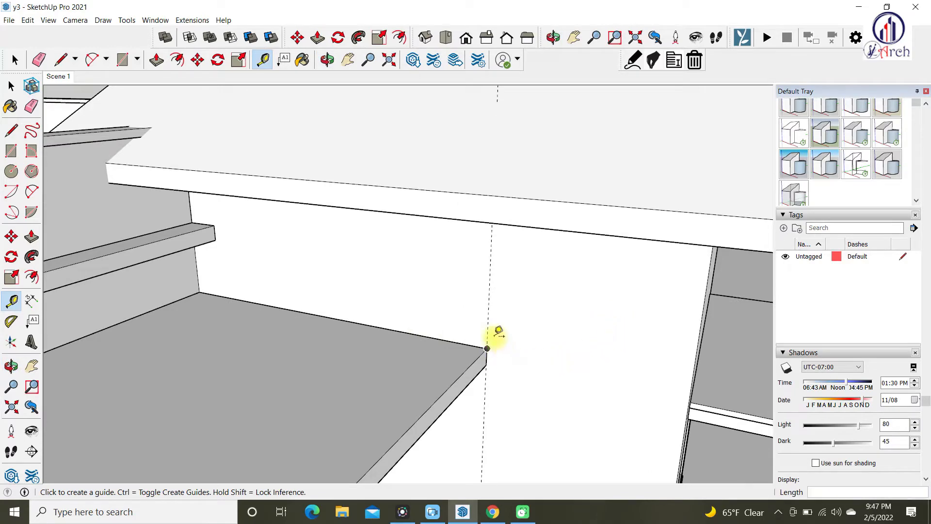
Place a sloping guide on the side wall from the entrance slab's front corner up toward the inner wall corner under the eave
{"action": "scroll", "coordinate": [491, 342], "scroll_direction": "up", "scroll_amount": 2}
{"action": "middle_click_drag", "start_coordinate": [389, 243], "coordinate": [361, 218]}
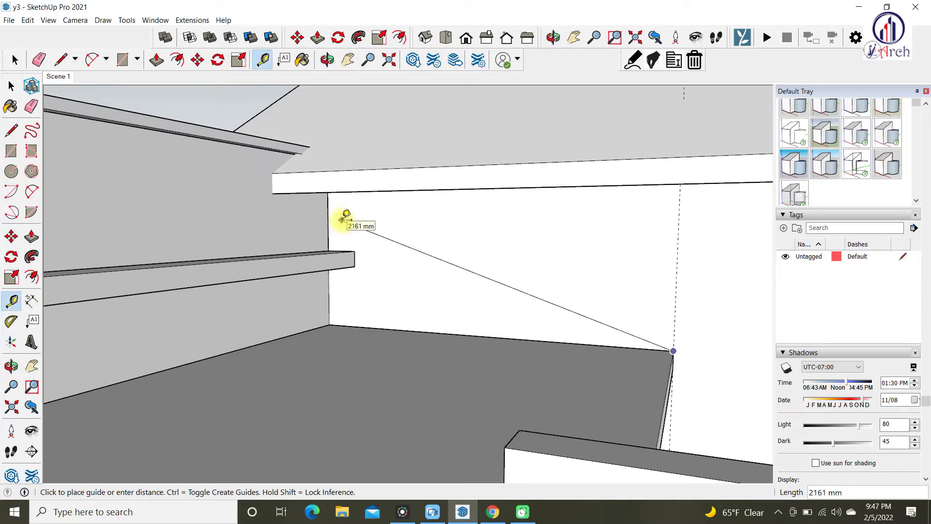
{"action": "middle_click_drag", "start_coordinate": [357, 221], "coordinate": [412, 349]}
{"action": "scroll", "coordinate": [447, 302], "scroll_direction": "up", "scroll_amount": 2}
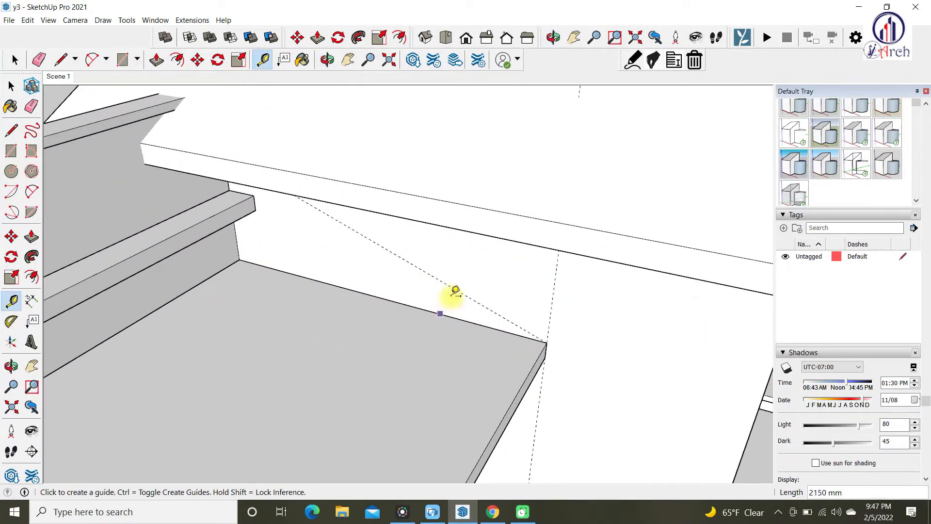
{"action": "middle_click_drag", "start_coordinate": [457, 257], "coordinate": [355, 224]}
{"action": "key", "text": "space"}
Draw a sloping line along the guide from the entrance slab's front corner up to the inner wall corner
{"action": "scroll", "coordinate": [403, 254], "scroll_direction": "down", "scroll_amount": 4}
{"action": "scroll", "coordinate": [372, 229], "scroll_direction": "up", "scroll_amount": 3}
{"action": "scroll", "coordinate": [372, 230], "scroll_direction": "up", "scroll_amount": 2}
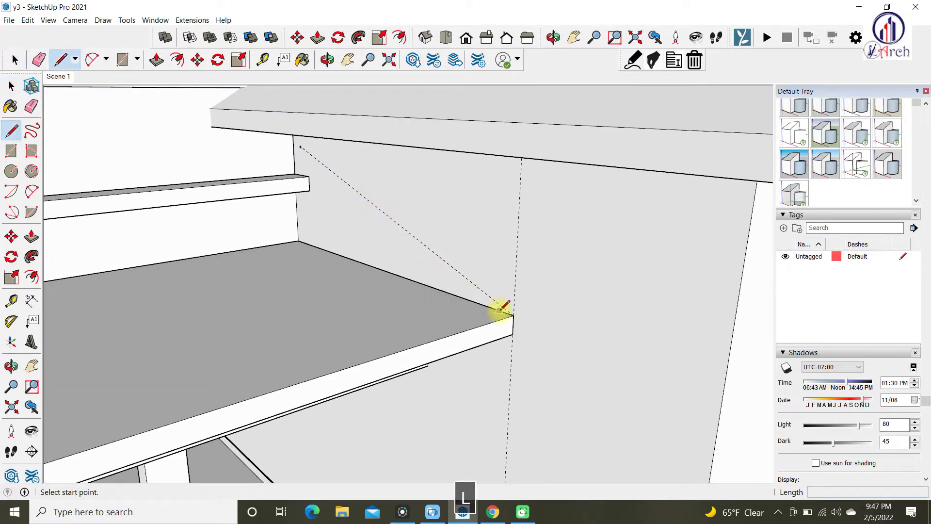
{"action": "scroll", "coordinate": [337, 167], "scroll_direction": "up", "scroll_amount": 3}
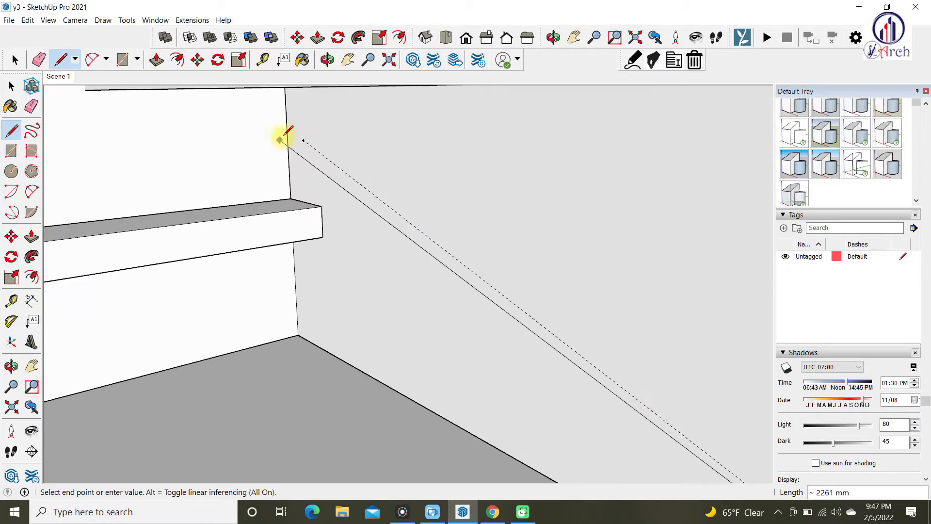
{"action": "scroll", "coordinate": [286, 125], "scroll_direction": "down", "scroll_amount": 6}
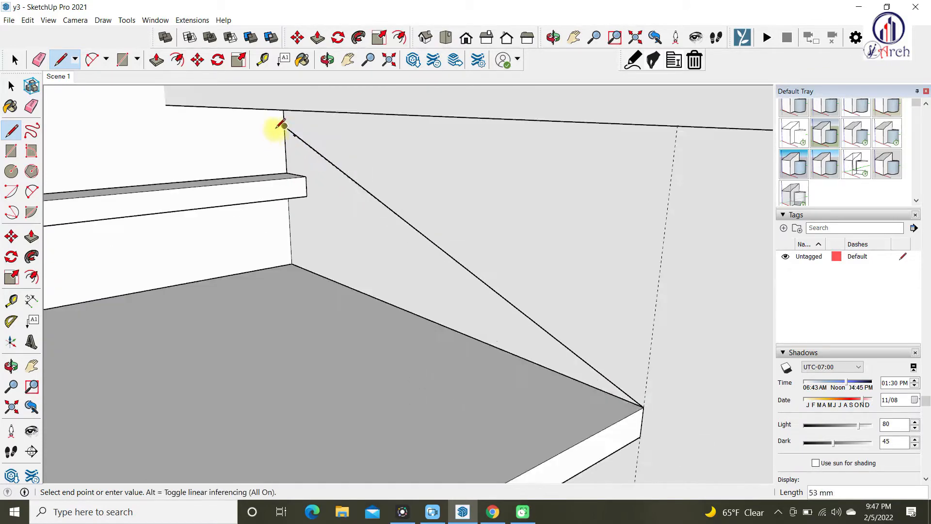
{"action": "middle_click_drag", "start_coordinate": [330, 238], "coordinate": [322, 191]}
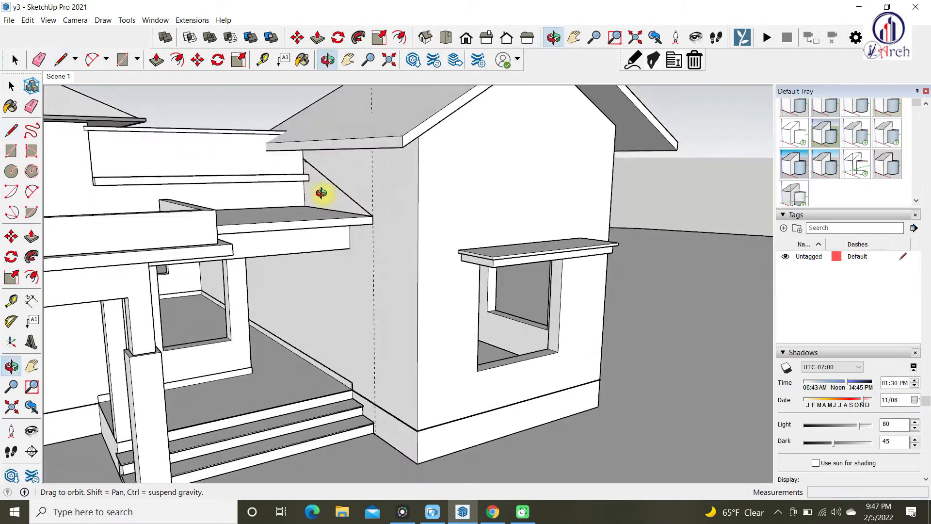
Copy the sloping line 100 mm straight down to the lower corner of the entrance slab's edge
{"action": "key", "text": "space"}
{"action": "scroll", "coordinate": [373, 228], "scroll_direction": "up", "scroll_amount": 8}
{"action": "scroll", "coordinate": [373, 229], "scroll_direction": "up", "scroll_amount": 2}
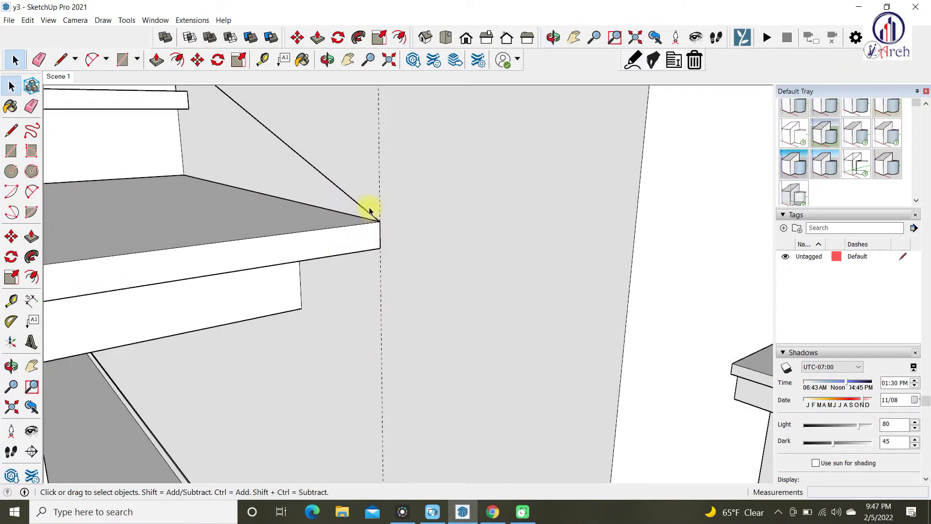
{"action": "scroll", "coordinate": [371, 222], "scroll_direction": "up", "scroll_amount": 2}
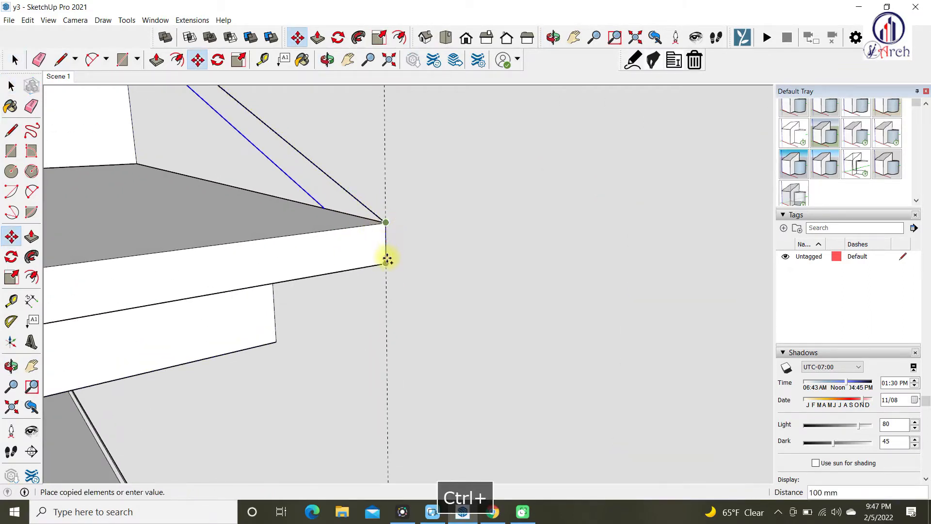
Close the ends between the two sloping lines to form a narrow strip face, and select the strip
{"action": "key", "text": "l"}
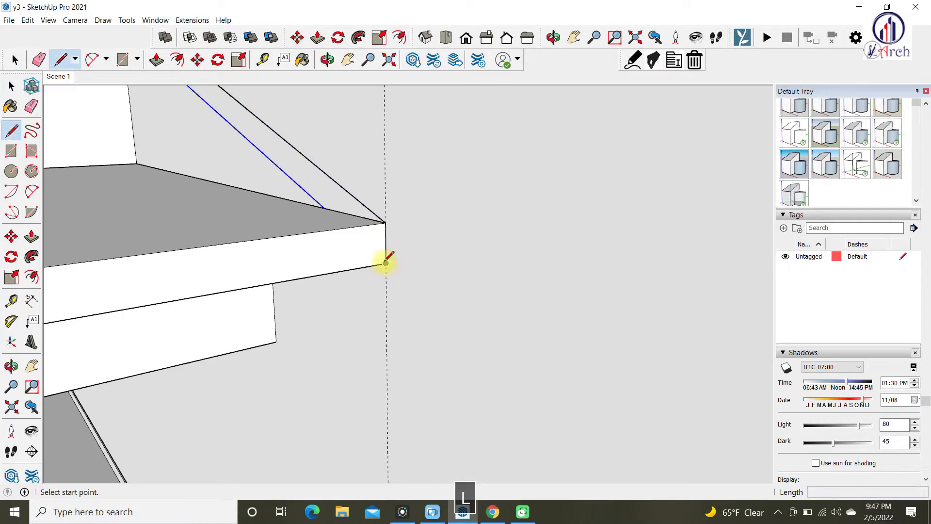
{"action": "scroll", "coordinate": [385, 223], "scroll_direction": "down", "scroll_amount": 2}
{"action": "middle_click_drag", "start_coordinate": [262, 208], "coordinate": [370, 334], "text": "shift"}
{"action": "scroll", "coordinate": [266, 206], "scroll_direction": "up", "scroll_amount": 4}
{"action": "key", "text": "space"}
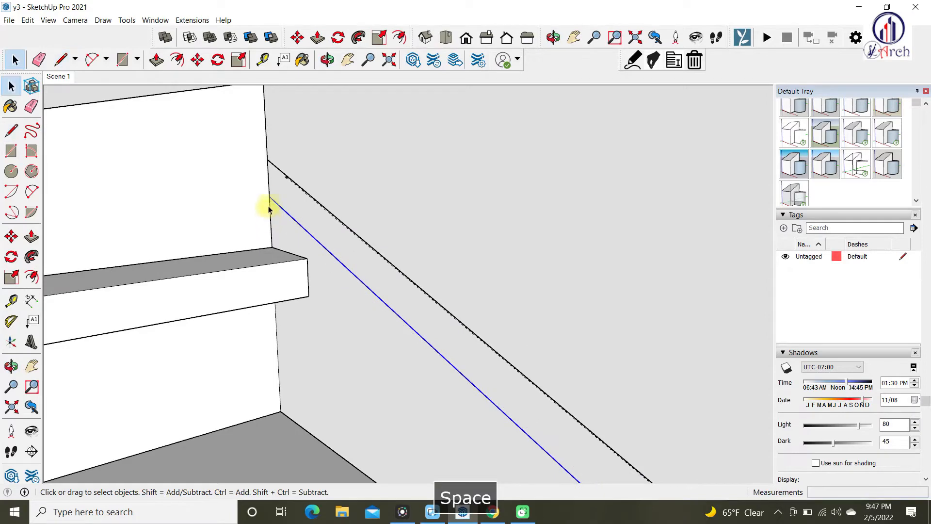
{"action": "left_click", "coordinate": [267, 160]}
{"action": "key", "text": "space"}
{"action": "middle_click_drag", "start_coordinate": [266, 160], "coordinate": [301, 222]}
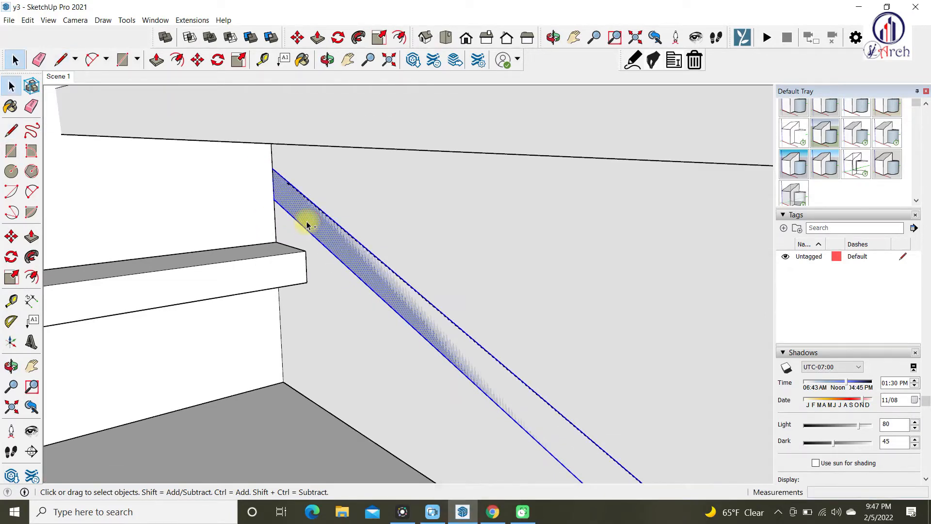
Group the selected sloping strip and open the group for editing
{"action": "key", "text": "ctrl+g"}
{"action": "right_click", "coordinate": [266, 223]}
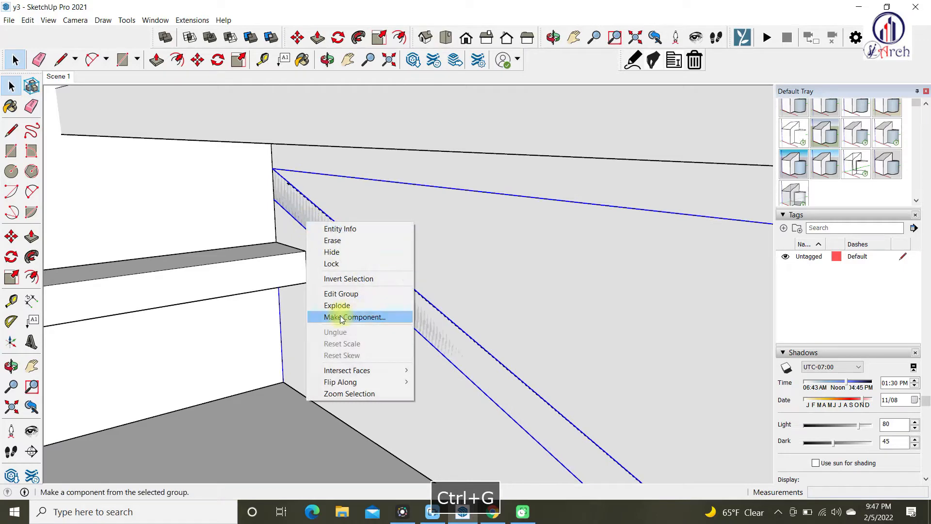
{"action": "left_click", "coordinate": [334, 293]}
{"action": "middle_click_drag", "start_coordinate": [218, 142], "coordinate": [270, 252]}
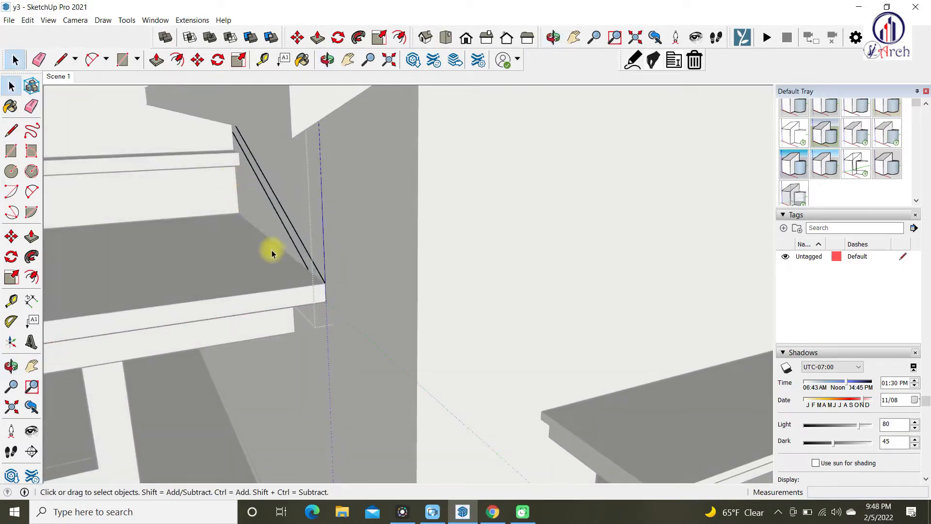
Extrude the sloping strip 2400 mm across the entrance as a roof slab and leave the group
{"action": "key", "text": "p"}
{"action": "middle_click_drag", "start_coordinate": [259, 256], "coordinate": [463, 257]}
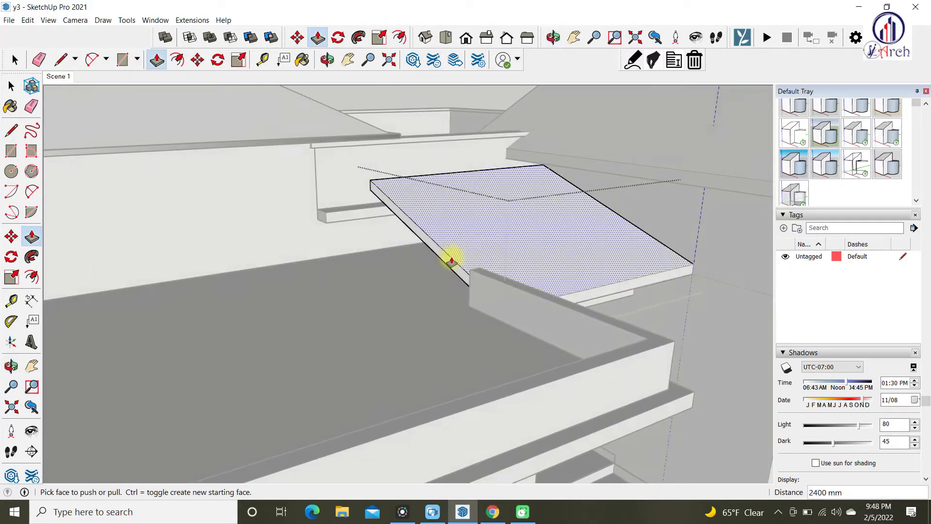
{"action": "middle_click_drag", "start_coordinate": [398, 270], "coordinate": [277, 251]}
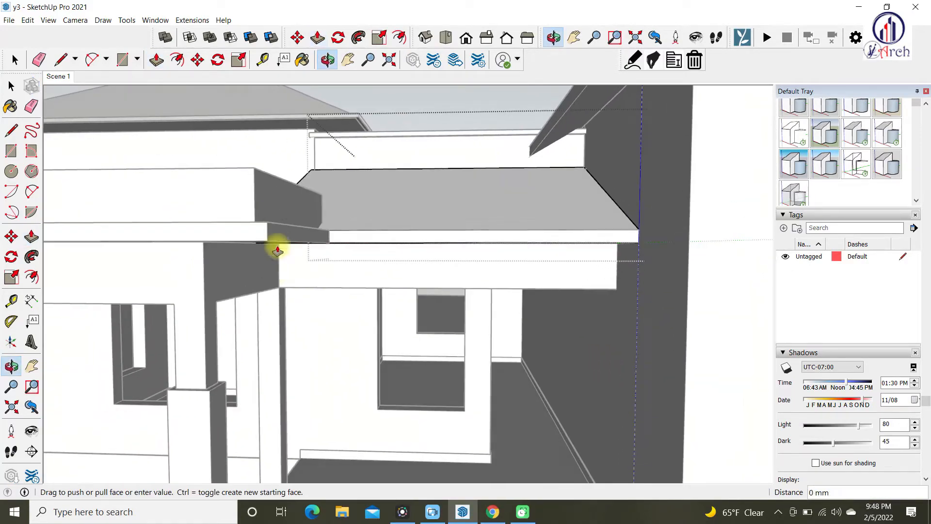
{"action": "middle_click_drag", "start_coordinate": [240, 308], "coordinate": [357, 170]}
{"action": "key", "text": "space"}
{"action": "scroll", "coordinate": [378, 264], "scroll_direction": "down", "scroll_amount": 4}
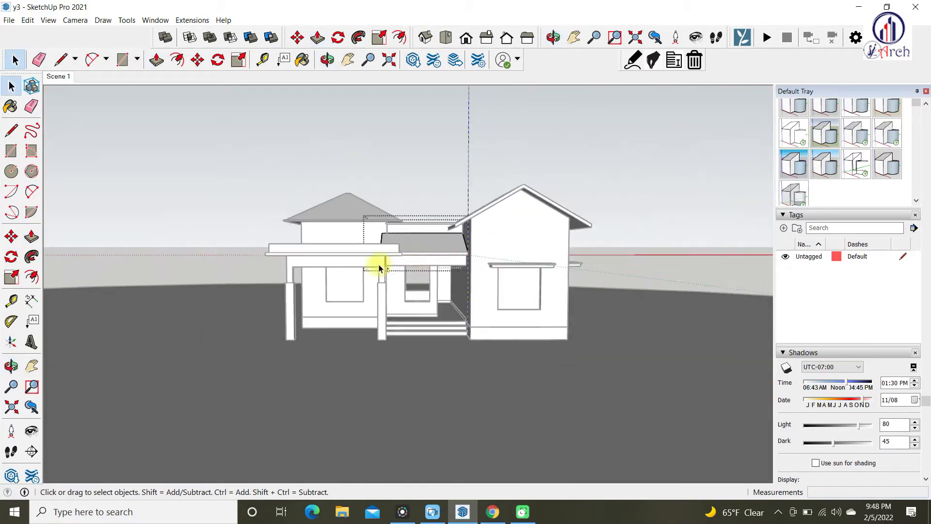
{"action": "middle_click_drag", "start_coordinate": [413, 143], "coordinate": [542, 368]}
{"action": "scroll", "coordinate": [470, 261], "scroll_direction": "up", "scroll_amount": 3}
{"action": "middle_click_drag", "start_coordinate": [469, 262], "coordinate": [503, 197]}
{"action": "scroll", "coordinate": [499, 239], "scroll_direction": "down", "scroll_amount": 3}
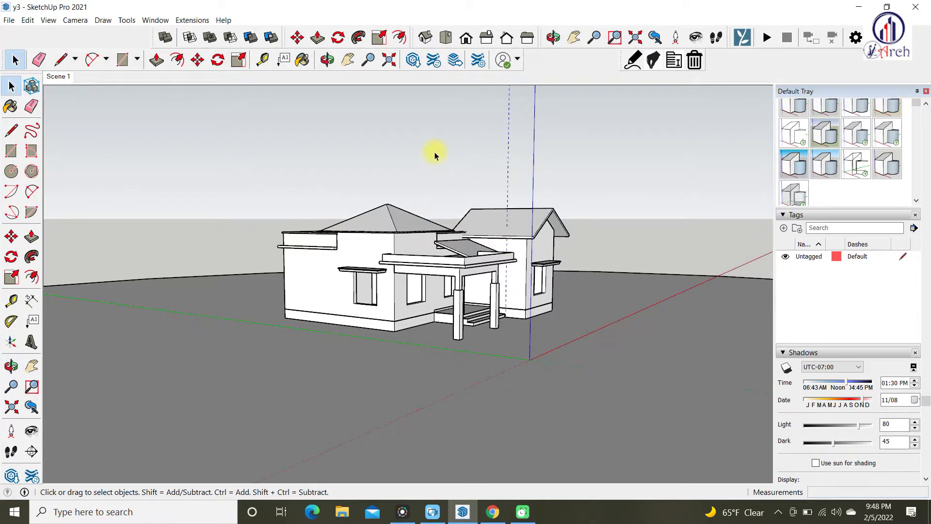
Hide the back parapet, the hip roof and the flat roof slab behind the entrance
{"action": "middle_click_drag", "start_coordinate": [434, 152], "coordinate": [353, 328]}
{"action": "scroll", "coordinate": [542, 243], "scroll_direction": "up", "scroll_amount": 5}
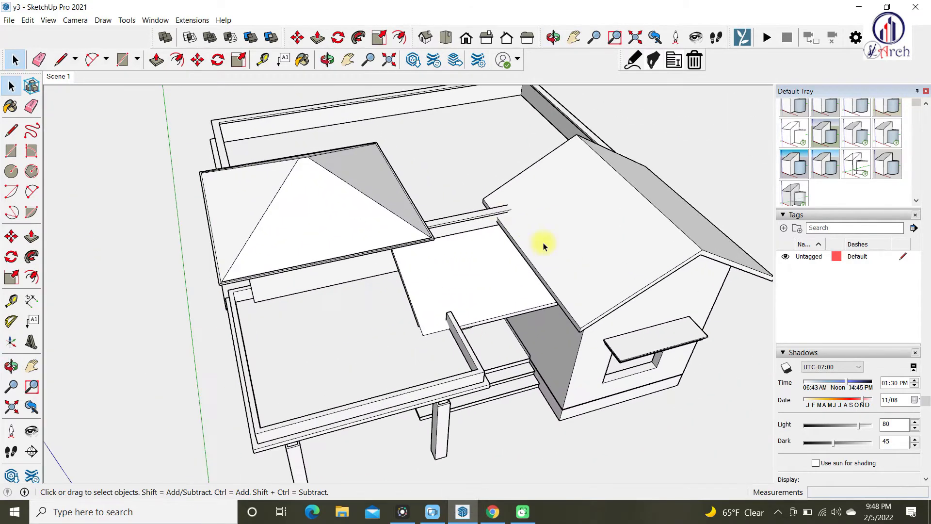
{"action": "left_click", "coordinate": [460, 229]}
{"action": "key", "text": "ctrl+h"}
{"action": "right_click", "coordinate": [326, 245]}
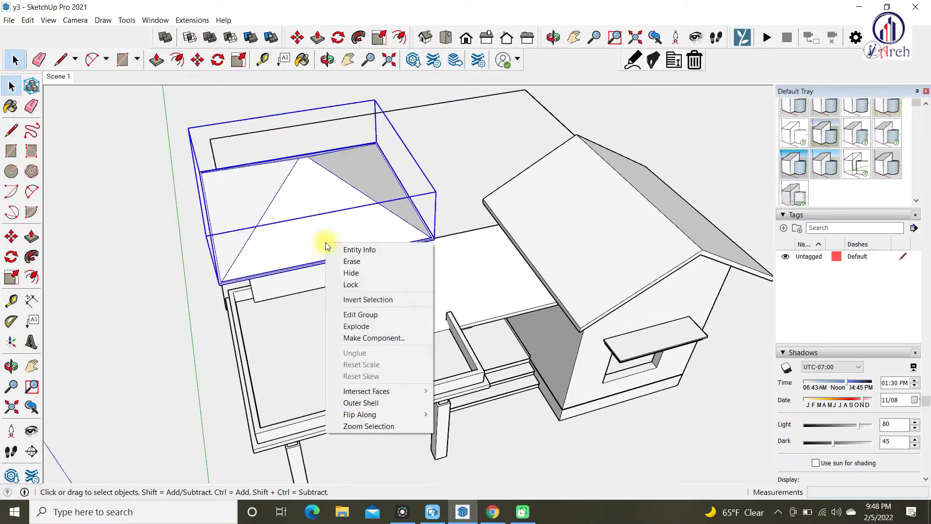
{"action": "left_click", "coordinate": [357, 275]}
{"action": "scroll", "coordinate": [422, 222], "scroll_direction": "up", "scroll_amount": 4}
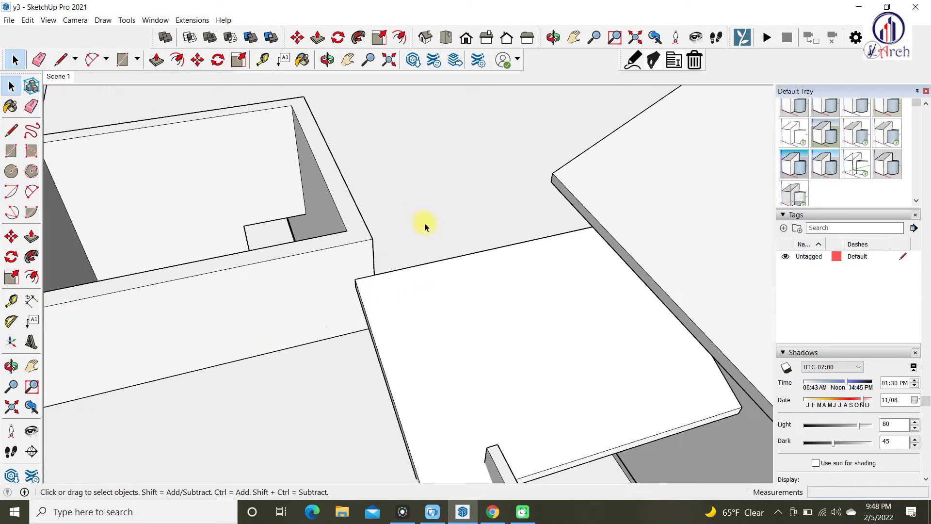
{"action": "right_click", "coordinate": [425, 222]}
{"action": "left_click", "coordinate": [467, 252]}
Hide the sloping entrance slab and the house walls around the dashed guide line
{"action": "scroll", "coordinate": [312, 245], "scroll_direction": "down", "scroll_amount": 5}
{"action": "middle_click_drag", "start_coordinate": [312, 245], "coordinate": [421, 264]}
{"action": "right_click", "coordinate": [422, 264]}
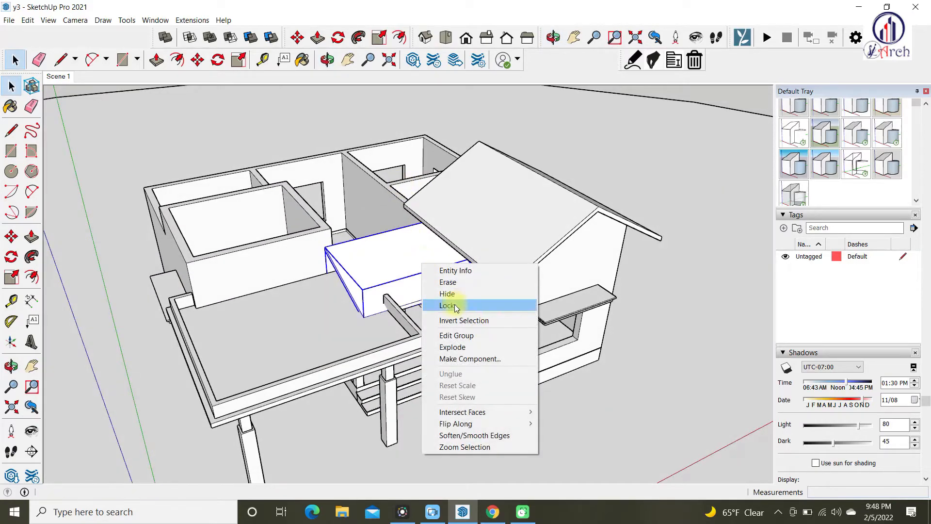
{"action": "left_click", "coordinate": [447, 294]}
{"action": "scroll", "coordinate": [505, 245], "scroll_direction": "up", "scroll_amount": 5}
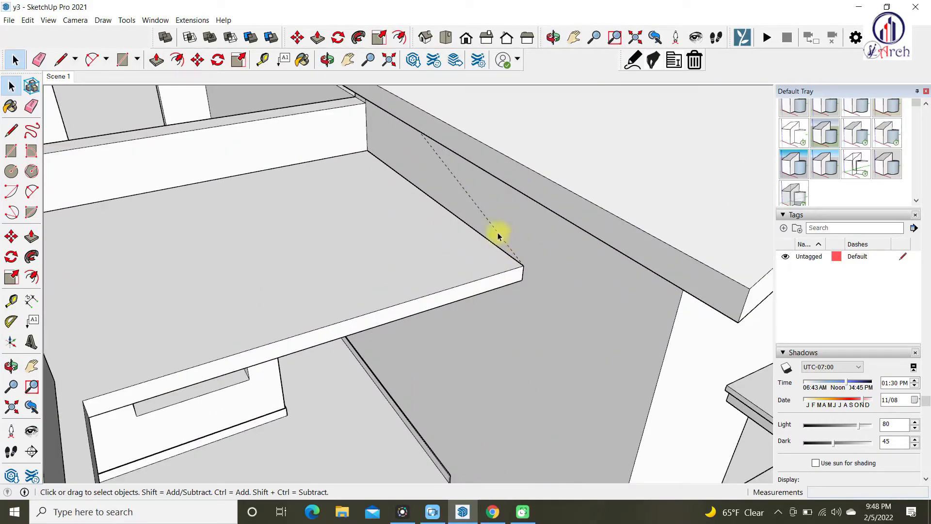
{"action": "middle_click_drag", "start_coordinate": [493, 229], "coordinate": [530, 262]}
{"action": "right_click", "coordinate": [529, 265]}
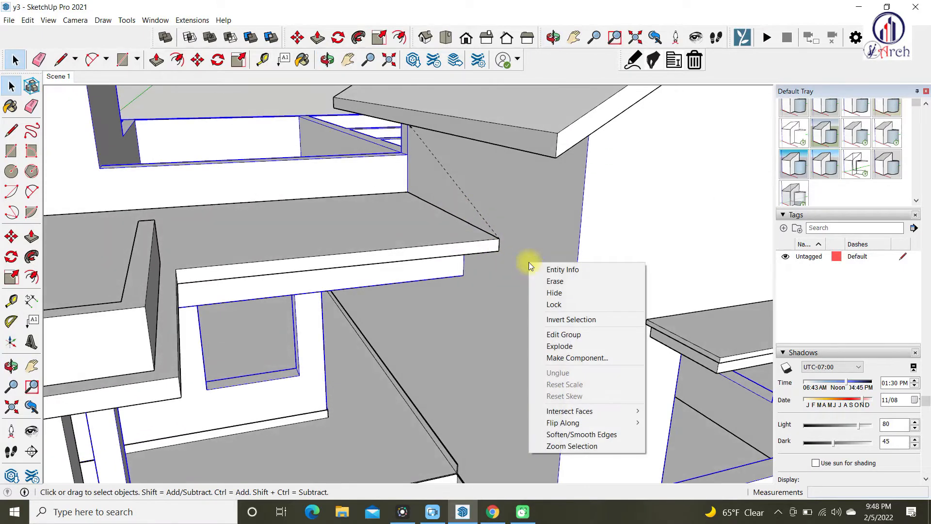
{"action": "left_click", "coordinate": [562, 295]}
Delete the dashed guide line at the entrance slab's corner, unhide the hidden objects and return to Scene 1
{"action": "scroll", "coordinate": [478, 204], "scroll_direction": "up", "scroll_amount": 3}
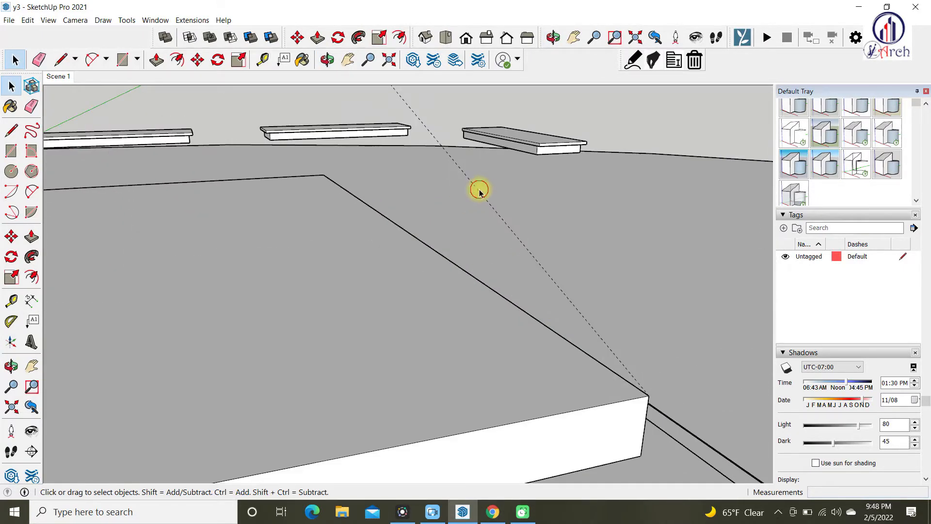
{"action": "scroll", "coordinate": [417, 265], "scroll_direction": "down", "scroll_amount": 5}
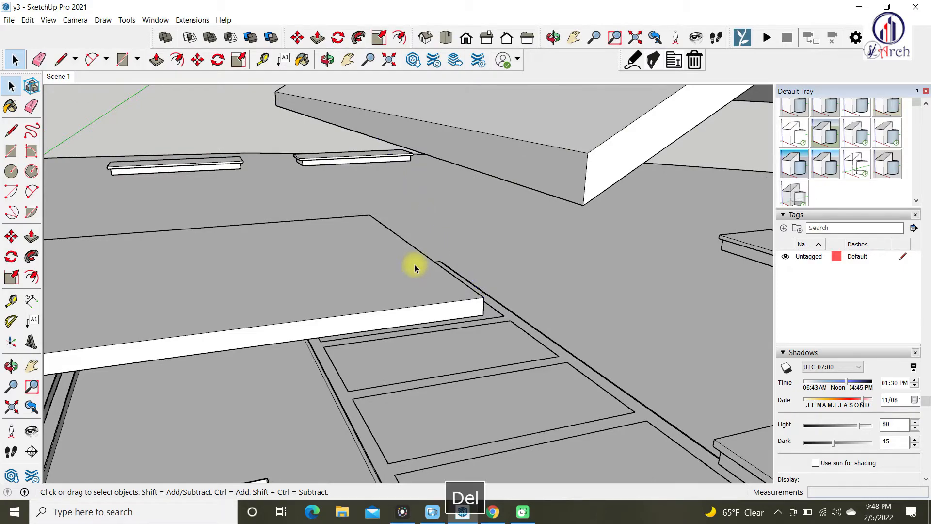
{"action": "middle_click_drag", "start_coordinate": [415, 268], "coordinate": [178, 95]}
{"action": "left_click", "coordinate": [55, 77]}
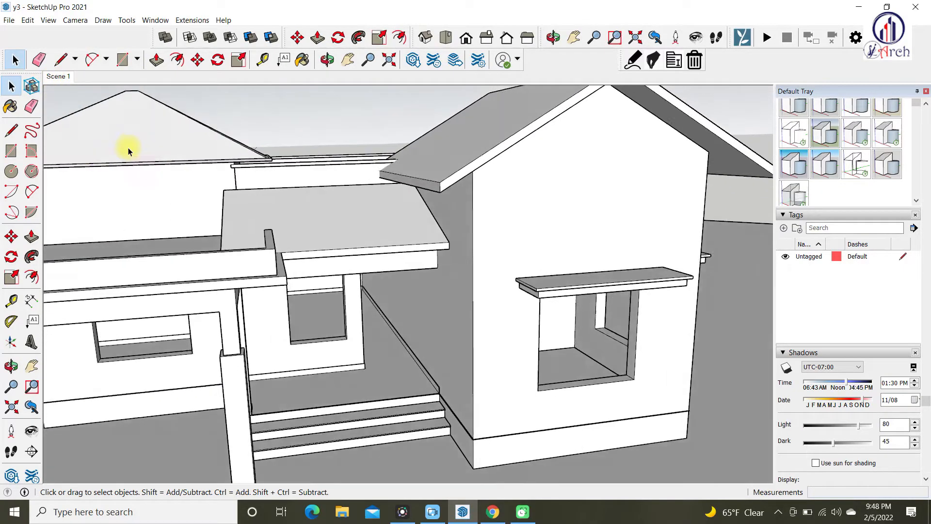
Hide the sloping entrance slab to look beneath it, and undo the hiding
{"action": "middle_click_drag", "start_coordinate": [156, 188], "coordinate": [570, 411]}
{"action": "scroll", "coordinate": [408, 269], "scroll_direction": "up", "scroll_amount": 5}
{"action": "scroll", "coordinate": [407, 269], "scroll_direction": "up", "scroll_amount": 1}
{"action": "left_click", "coordinate": [396, 275]}
{"action": "scroll", "coordinate": [412, 241], "scroll_direction": "down", "scroll_amount": 2}
{"action": "middle_click_drag", "start_coordinate": [412, 241], "coordinate": [289, 261]}
{"action": "key", "text": "ctrl+h"}
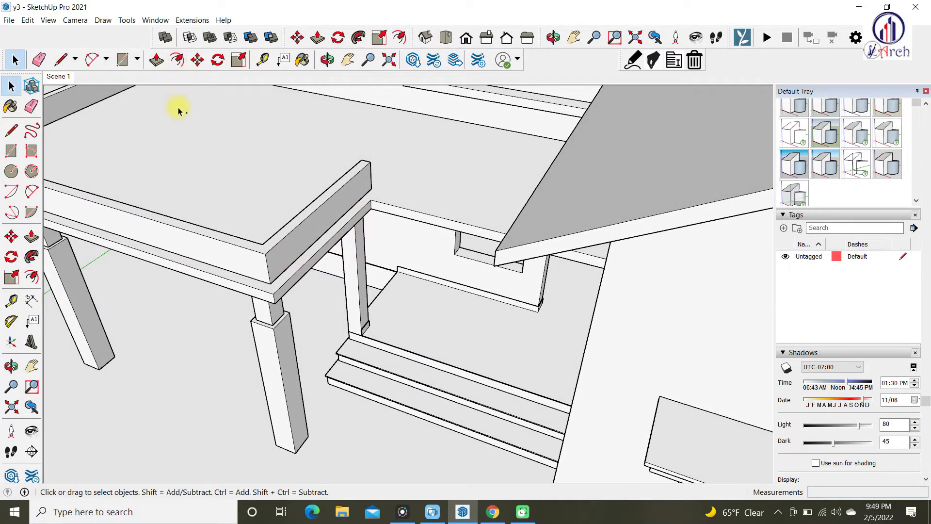
{"action": "key", "text": "ctrl+z"}
{"action": "middle_click_drag", "start_coordinate": [309, 175], "coordinate": [513, 316]}
{"action": "scroll", "coordinate": [466, 194], "scroll_direction": "up", "scroll_amount": 8}
{"action": "scroll", "coordinate": [449, 287], "scroll_direction": "down", "scroll_amount": 5}
{"action": "middle_click_drag", "start_coordinate": [449, 286], "coordinate": [277, 231]}
{"action": "scroll", "coordinate": [276, 233], "scroll_direction": "down", "scroll_amount": 5}
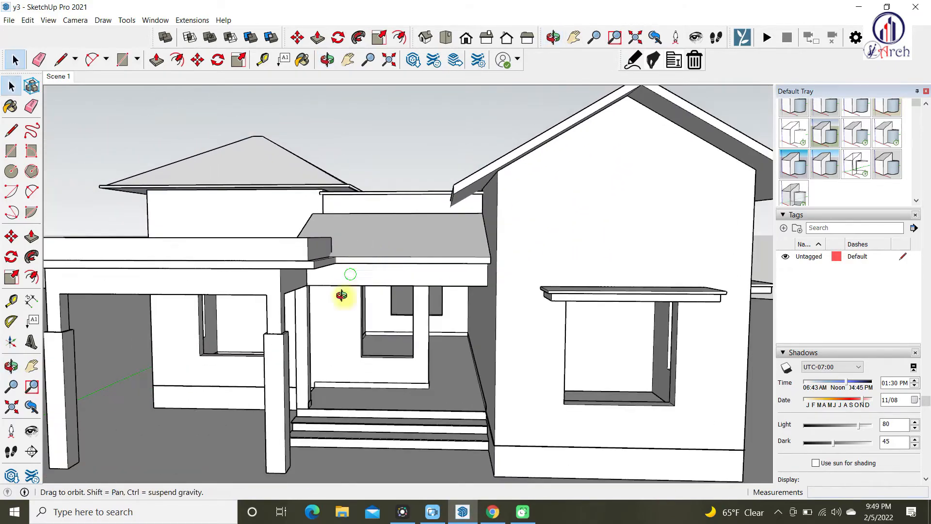
Open the porch parapet group and extend the parapet's free end about 666 mm with Push/Pull, back over the sloping slab
{"action": "middle_click_drag", "start_coordinate": [343, 290], "coordinate": [287, 448]}
{"action": "scroll", "coordinate": [297, 332], "scroll_direction": "up", "scroll_amount": 3}
{"action": "middle_click_drag", "start_coordinate": [297, 333], "coordinate": [93, 406]}
{"action": "scroll", "coordinate": [228, 326], "scroll_direction": "up", "scroll_amount": 6}
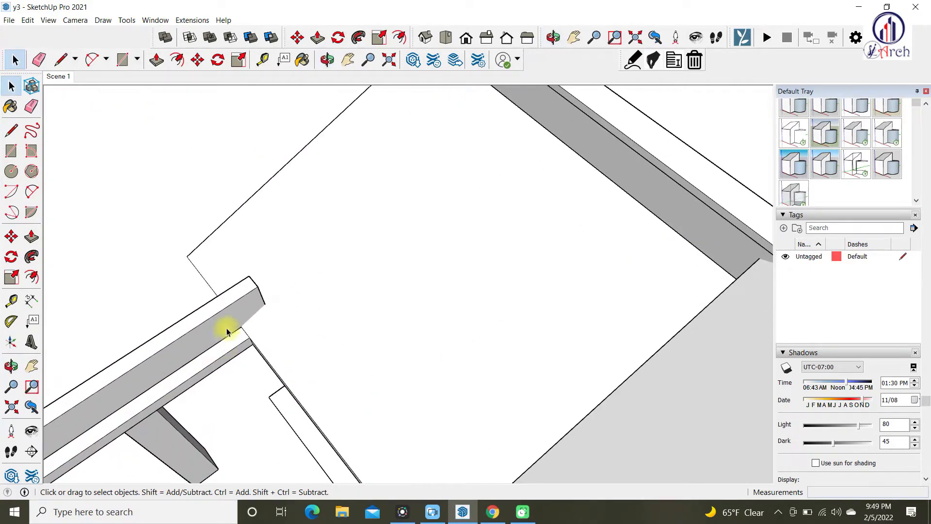
{"action": "scroll", "coordinate": [271, 277], "scroll_direction": "up", "scroll_amount": 3}
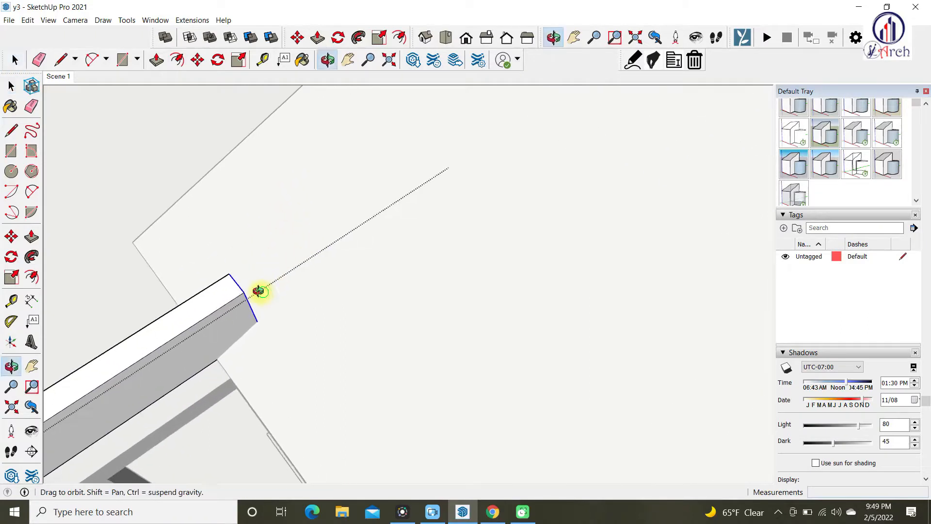
{"action": "middle_click_drag", "start_coordinate": [258, 289], "coordinate": [218, 284]}
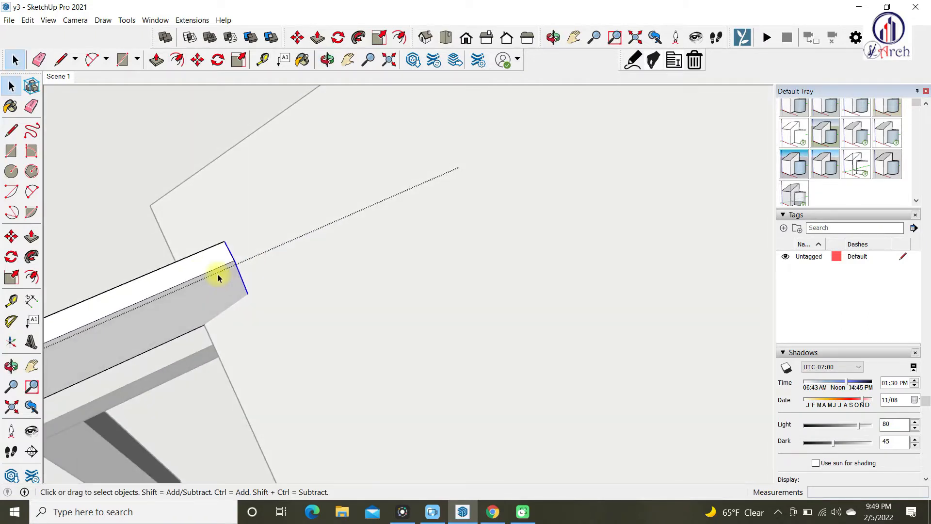
{"action": "key", "text": "p"}
{"action": "scroll", "coordinate": [218, 275], "scroll_direction": "up", "scroll_amount": 1}
{"action": "left_click_drag", "start_coordinate": [228, 266], "coordinate": [375, 219]}
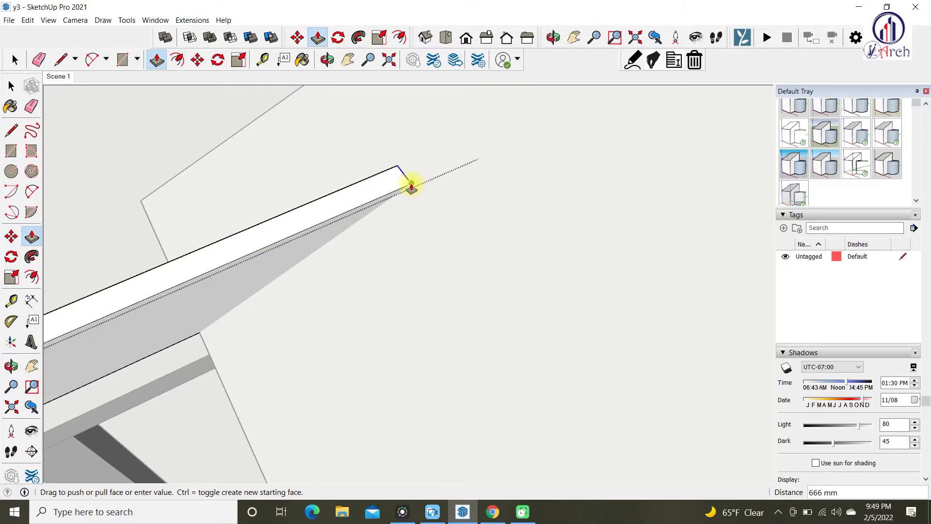
{"action": "left_click", "coordinate": [411, 187]}
{"action": "scroll", "coordinate": [350, 278], "scroll_direction": "down", "scroll_amount": 3}
{"action": "middle_click_drag", "start_coordinate": [349, 278], "coordinate": [680, 213]}
{"action": "key", "text": "space"}
Hide the sloping entrance slab and the flat porch slab to expose the beams beneath them
{"action": "scroll", "coordinate": [366, 202], "scroll_direction": "down", "scroll_amount": 3}
{"action": "middle_click_drag", "start_coordinate": [370, 201], "coordinate": [306, 94]}
{"action": "scroll", "coordinate": [347, 153], "scroll_direction": "down", "scroll_amount": 3}
{"action": "middle_click_drag", "start_coordinate": [349, 152], "coordinate": [518, 350]}
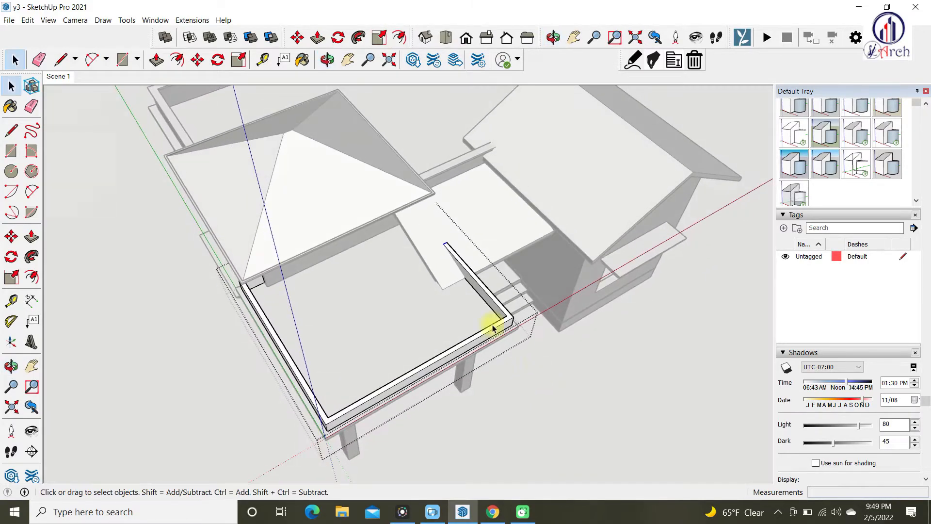
{"action": "scroll", "coordinate": [443, 256], "scroll_direction": "up", "scroll_amount": 5}
{"action": "middle_click_drag", "start_coordinate": [432, 241], "coordinate": [413, 289]}
{"action": "key", "text": "ctrl+h"}
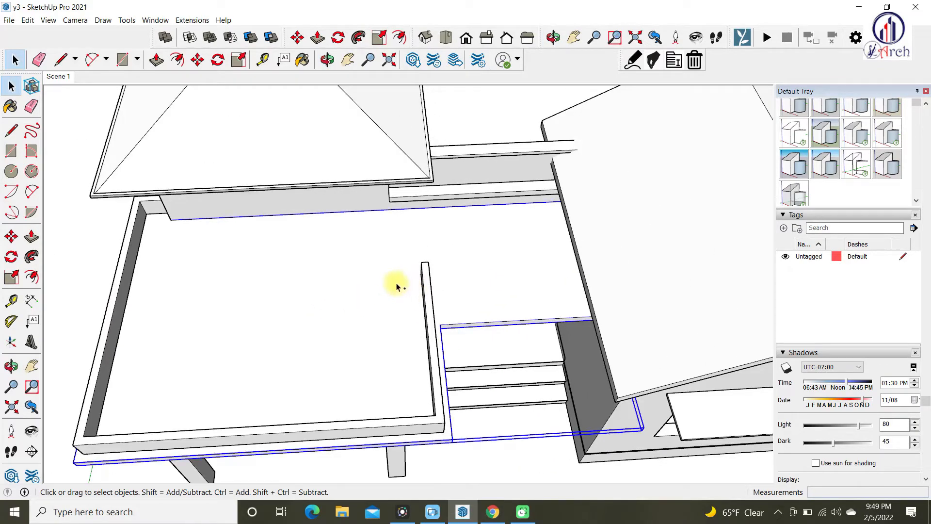
{"action": "key", "text": "ctrl+h"}
{"action": "middle_click_drag", "start_coordinate": [395, 270], "coordinate": [441, 276]}
{"action": "scroll", "coordinate": [388, 291], "scroll_direction": "up", "scroll_amount": 4}
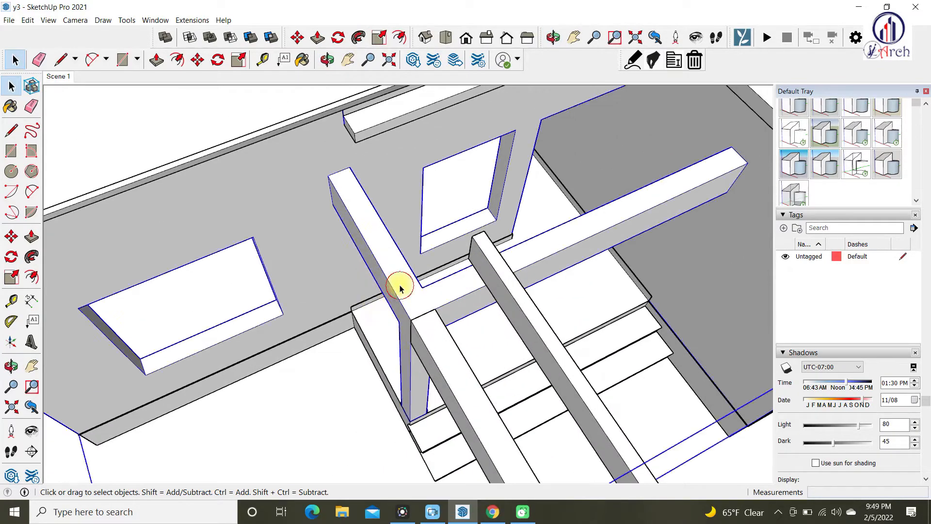
Draw a rectangle covering the top of the beam that runs out from the house wall, group it and open the group
{"action": "scroll", "coordinate": [388, 299], "scroll_direction": "down", "scroll_amount": 5}
{"action": "scroll", "coordinate": [381, 308], "scroll_direction": "up", "scroll_amount": 6}
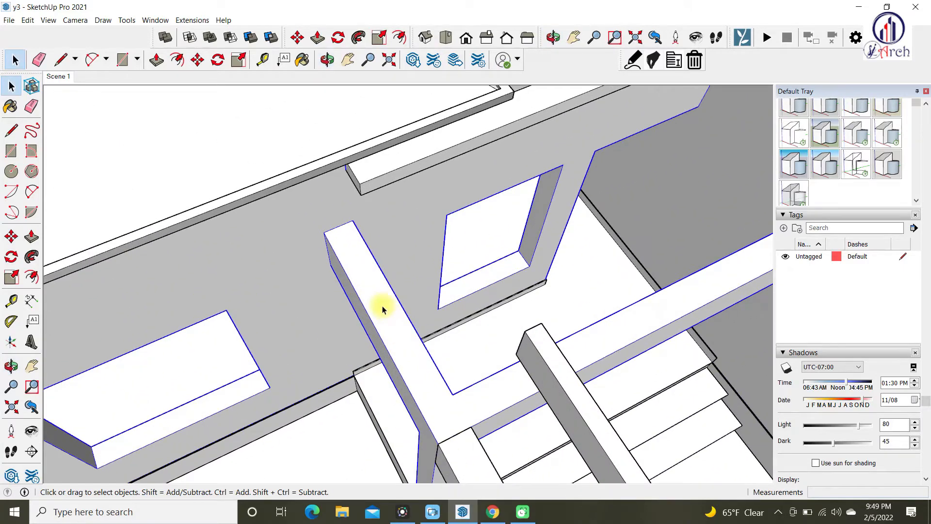
{"action": "key", "text": "Escape"}
{"action": "scroll", "coordinate": [354, 216], "scroll_direction": "up", "scroll_amount": 2}
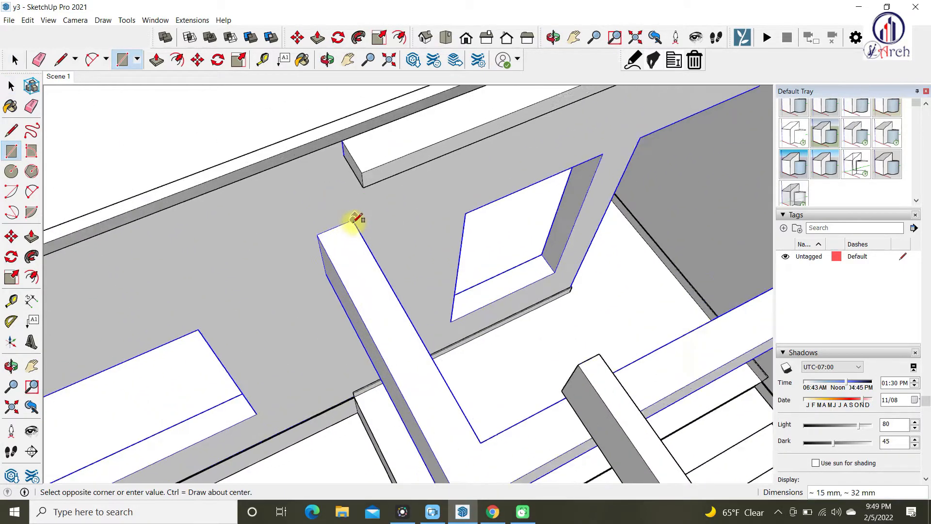
{"action": "scroll", "coordinate": [354, 218], "scroll_direction": "down", "scroll_amount": 2}
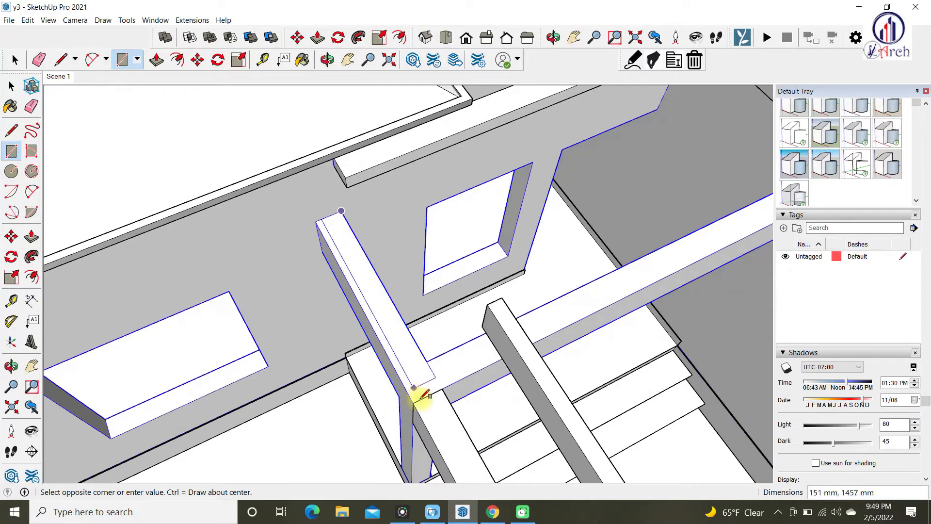
{"action": "key", "text": "space"}
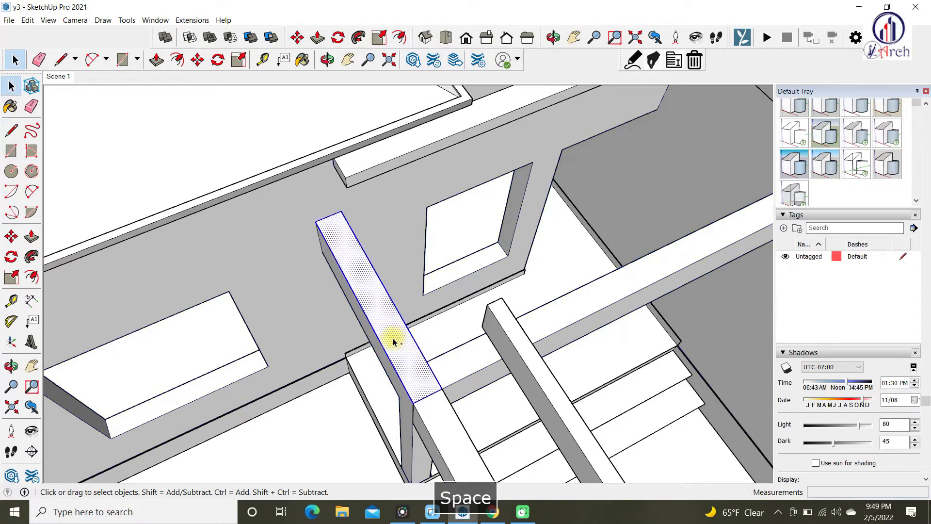
{"action": "key", "text": "ctrl+g"}
{"action": "double_click", "coordinate": [393, 340]}
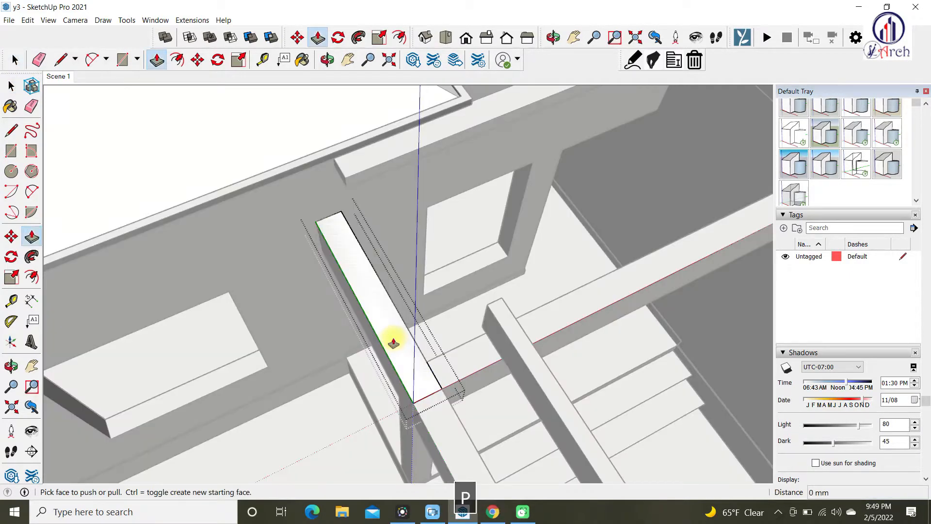
Extrude the grouped rectangle upward to form a wall standing on the beam
{"action": "left_click", "coordinate": [393, 342]}
{"action": "middle_click_drag", "start_coordinate": [389, 332], "coordinate": [393, 297]}
{"action": "left_click", "coordinate": [370, 237]}
{"action": "key", "text": "space"}
{"action": "scroll", "coordinate": [322, 266], "scroll_direction": "up", "scroll_amount": 2}
{"action": "scroll", "coordinate": [322, 266], "scroll_direction": "down", "scroll_amount": 2}
Copy the new wall's vertical corner edge 200 mm along its side face
{"action": "middle_click_drag", "start_coordinate": [339, 315], "coordinate": [338, 238]}
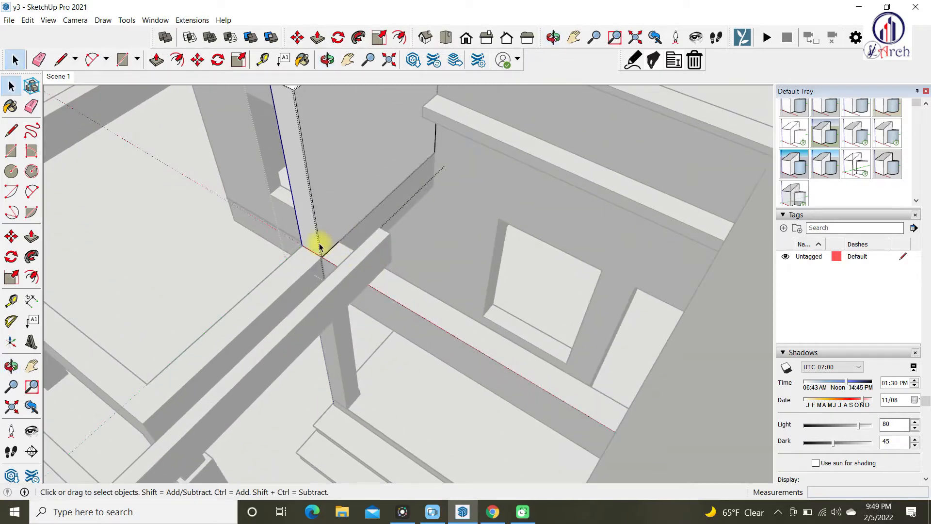
{"action": "scroll", "coordinate": [325, 259], "scroll_direction": "up", "scroll_amount": 2}
{"action": "key", "text": "m"}
{"action": "scroll", "coordinate": [315, 242], "scroll_direction": "up", "scroll_amount": 1}
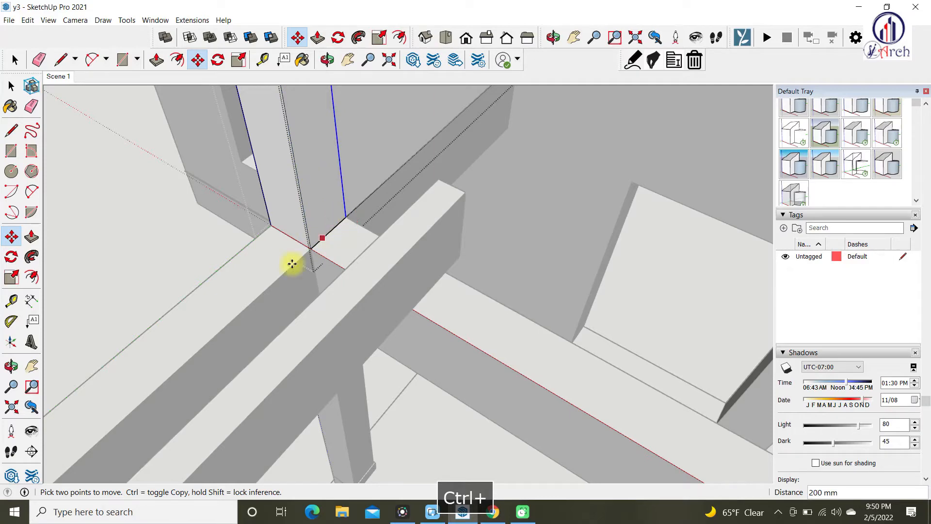
Pull the 200 mm wide strip of the wall's side across the entrance beam to the gable wing's wall
{"action": "scroll", "coordinate": [308, 247], "scroll_direction": "down", "scroll_amount": 3}
{"action": "key", "text": "p"}
{"action": "left_click", "coordinate": [292, 229]}
{"action": "middle_click_drag", "start_coordinate": [292, 228], "coordinate": [403, 232]}
{"action": "left_click", "coordinate": [629, 258]}
{"action": "scroll", "coordinate": [478, 326], "scroll_direction": "down", "scroll_amount": 2}
{"action": "key", "text": "space"}
Switch to Scene 1 and intersect the new entrance wall's front face with the model
{"action": "scroll", "coordinate": [465, 298], "scroll_direction": "down", "scroll_amount": 4}
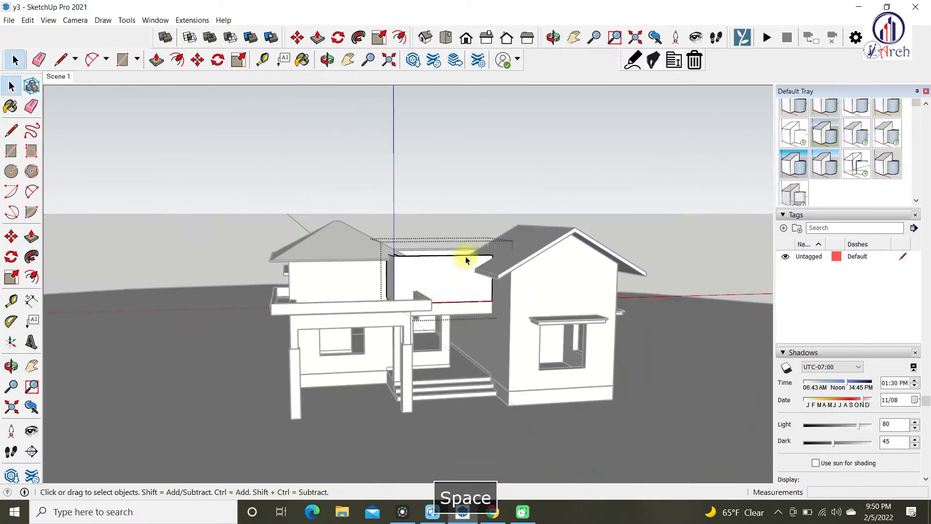
{"action": "left_click", "coordinate": [537, 179]}
{"action": "left_click", "coordinate": [60, 77]}
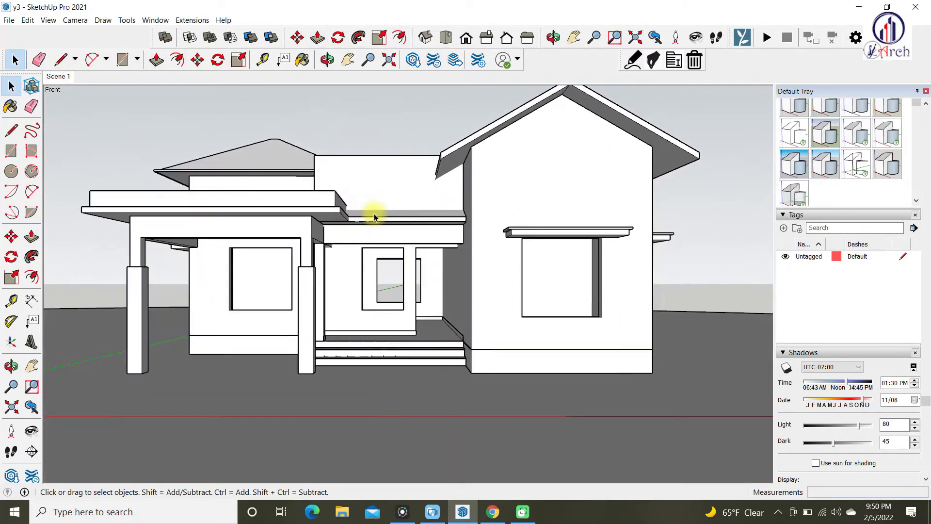
{"action": "scroll", "coordinate": [373, 215], "scroll_direction": "up", "scroll_amount": 6}
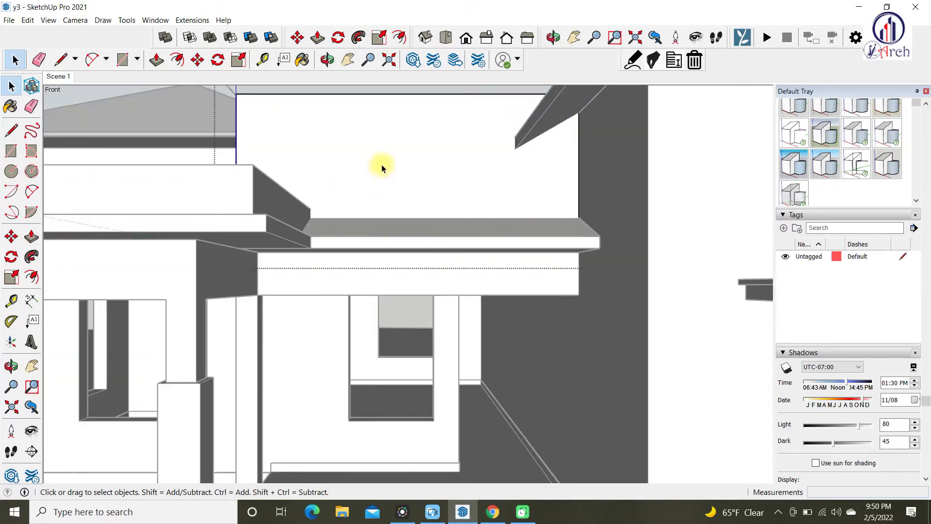
{"action": "left_click", "coordinate": [380, 167]}
{"action": "right_click", "coordinate": [384, 165]}
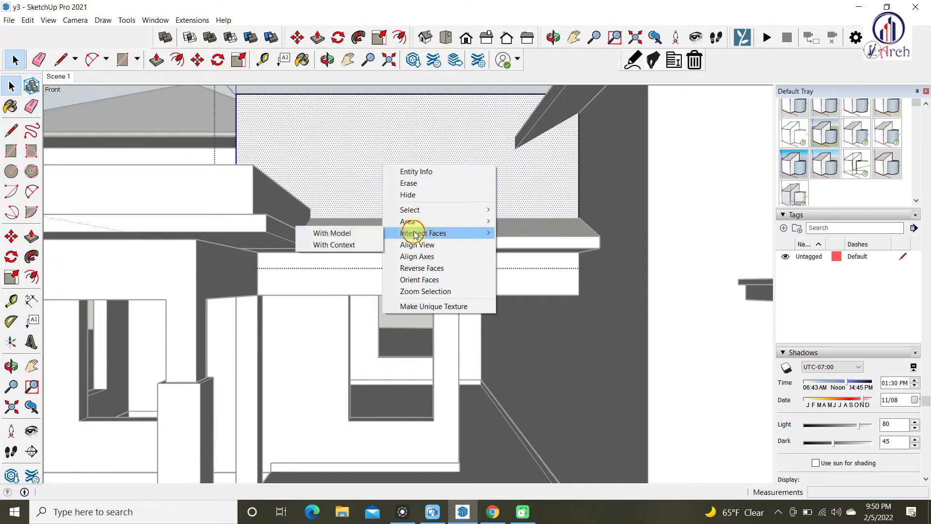
{"action": "left_click", "coordinate": [342, 234]}
Intersect the entrance wall's rear face with the model
{"action": "middle_click_drag", "start_coordinate": [276, 233], "coordinate": [344, 277]}
{"action": "scroll", "coordinate": [345, 277], "scroll_direction": "up", "scroll_amount": 2}
{"action": "left_click", "coordinate": [326, 266]}
{"action": "right_click", "coordinate": [324, 267]}
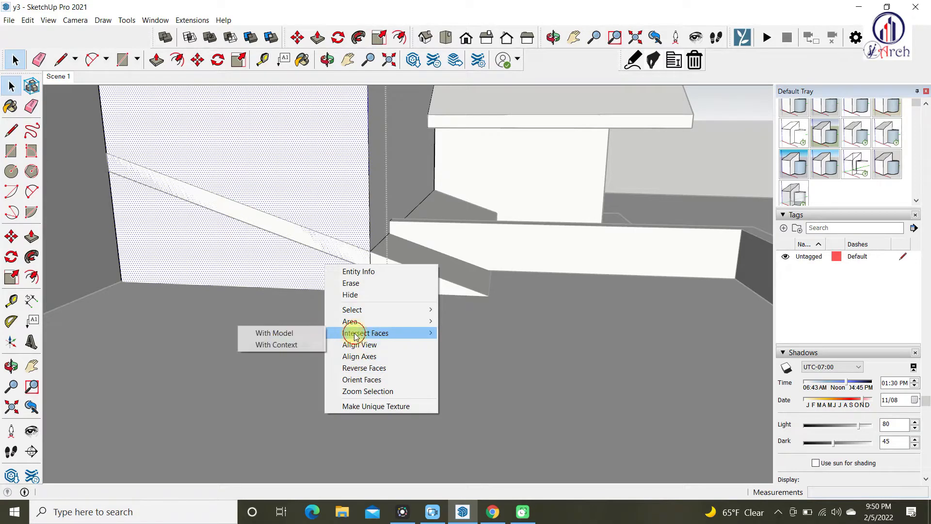
{"action": "left_click", "coordinate": [288, 332]}
{"action": "scroll", "coordinate": [336, 313], "scroll_direction": "down", "scroll_amount": 1}
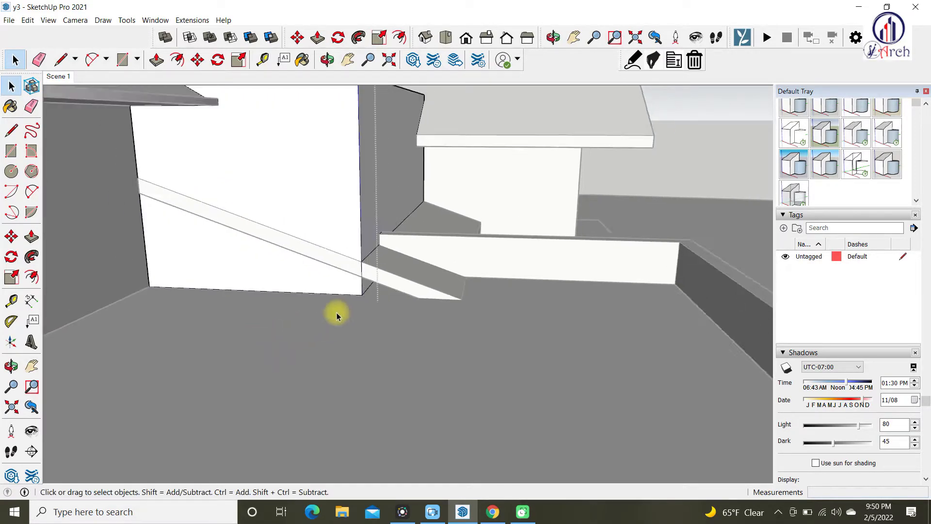
Leave the wall group, select everything except the new L-shaped wall and hide the selection
{"action": "middle_click_drag", "start_coordinate": [336, 314], "coordinate": [293, 318]}
{"action": "scroll", "coordinate": [501, 235], "scroll_direction": "down", "scroll_amount": 4}
{"action": "left_click", "coordinate": [601, 302]}
{"action": "middle_click_drag", "start_coordinate": [602, 303], "coordinate": [384, 270]}
{"action": "key", "text": "ctrl+a"}
{"action": "scroll", "coordinate": [395, 213], "scroll_direction": "up", "scroll_amount": 3}
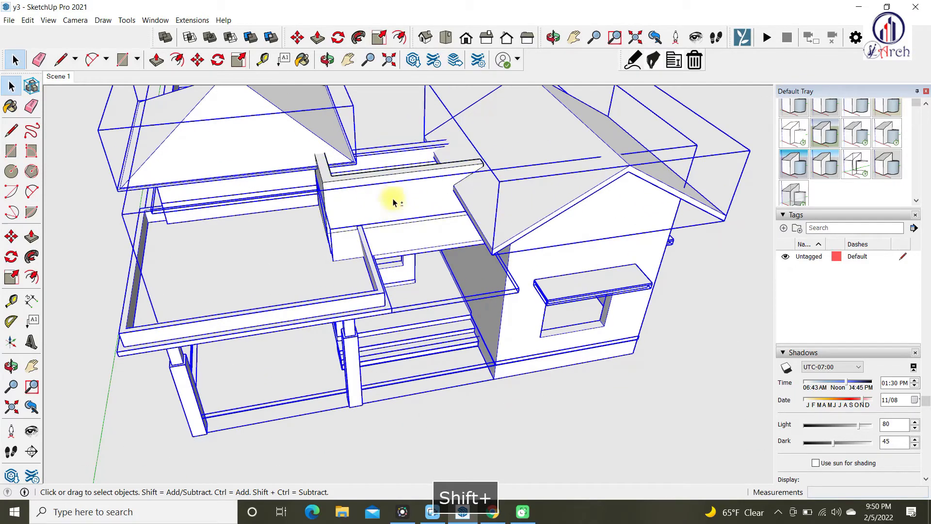
{"action": "key", "text": "ctrl+h"}
Push the upper part of the long arm's front face 200 mm back through the wall's thickness
{"action": "middle_click_drag", "start_coordinate": [381, 215], "coordinate": [329, 250]}
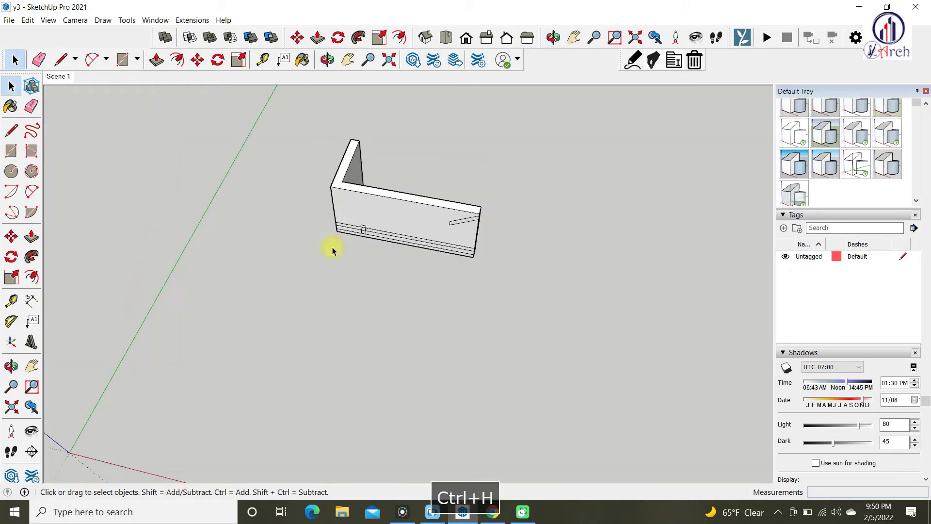
{"action": "scroll", "coordinate": [480, 283], "scroll_direction": "up", "scroll_amount": 4}
{"action": "middle_click_drag", "start_coordinate": [480, 283], "coordinate": [426, 205], "text": "shift"}
{"action": "left_click_drag", "start_coordinate": [819, 323], "coordinate": [432, 275]}
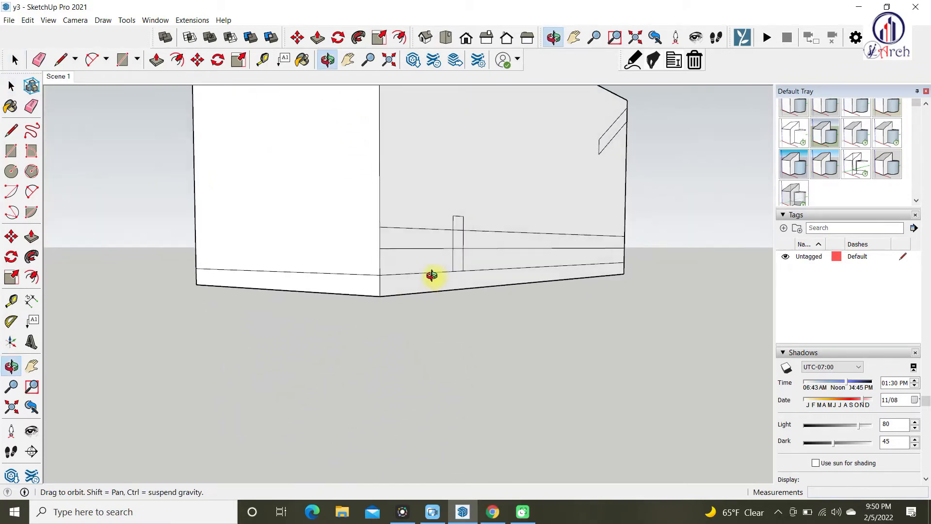
{"action": "middle_click_drag", "start_coordinate": [381, 258], "coordinate": [476, 318]}
{"action": "key", "text": "p"}
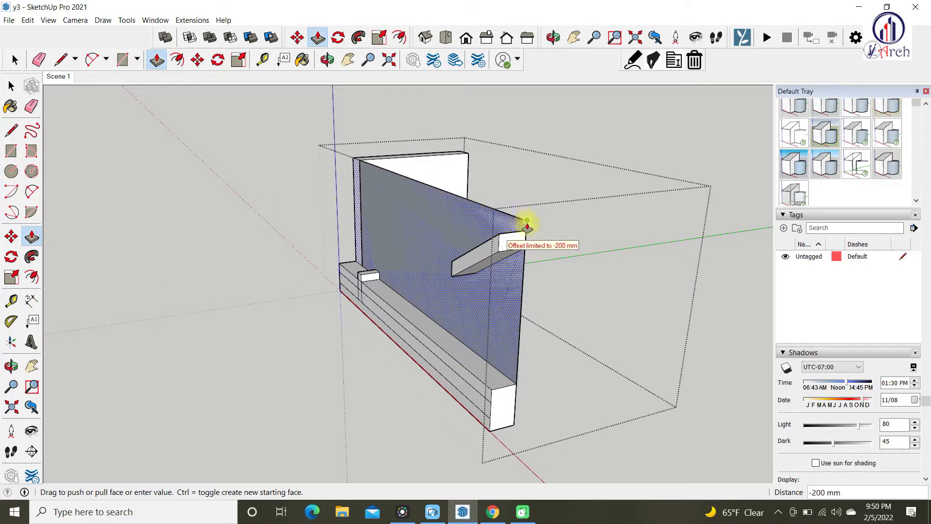
{"action": "middle_click_drag", "start_coordinate": [527, 225], "coordinate": [509, 337]}
{"action": "scroll", "coordinate": [650, 364], "scroll_direction": "up", "scroll_amount": 5}
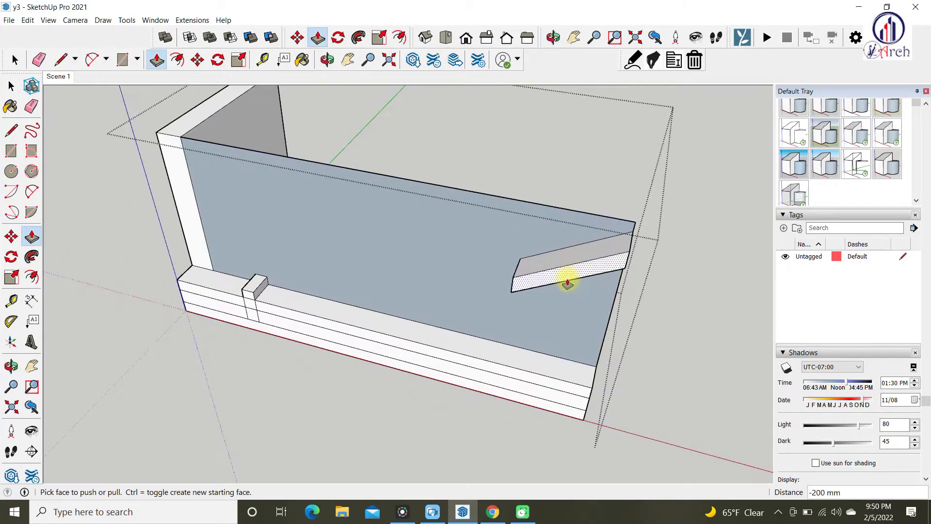
Push the slanted roof strip at the long arm's end through the wall and delete the leftover face above the beam
{"action": "left_click", "coordinate": [504, 222]}
{"action": "scroll", "coordinate": [524, 257], "scroll_direction": "down", "scroll_amount": 3}
{"action": "key", "text": "space"}
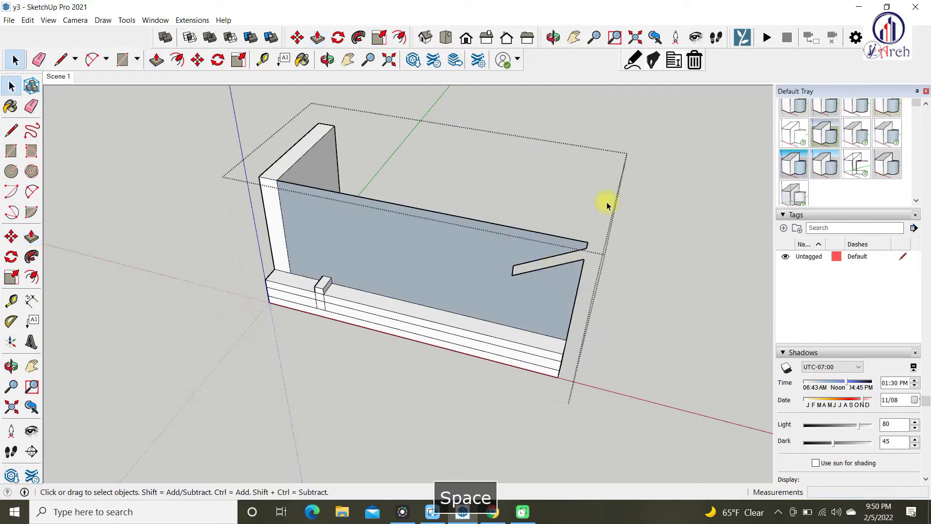
{"action": "left_click", "coordinate": [484, 298]}
{"action": "key", "text": "Delete"}
Push the small block projecting above the long arm 200 mm back to remove it
{"action": "middle_click_drag", "start_coordinate": [481, 298], "coordinate": [370, 277]}
{"action": "scroll", "coordinate": [323, 303], "scroll_direction": "up", "scroll_amount": 6}
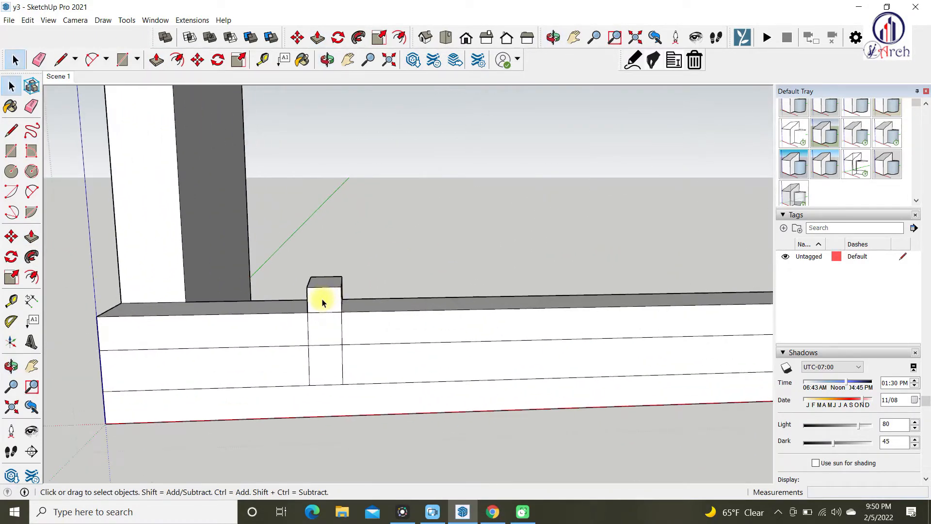
{"action": "scroll", "coordinate": [321, 301], "scroll_direction": "up", "scroll_amount": 2}
{"action": "left_click", "coordinate": [323, 308]}
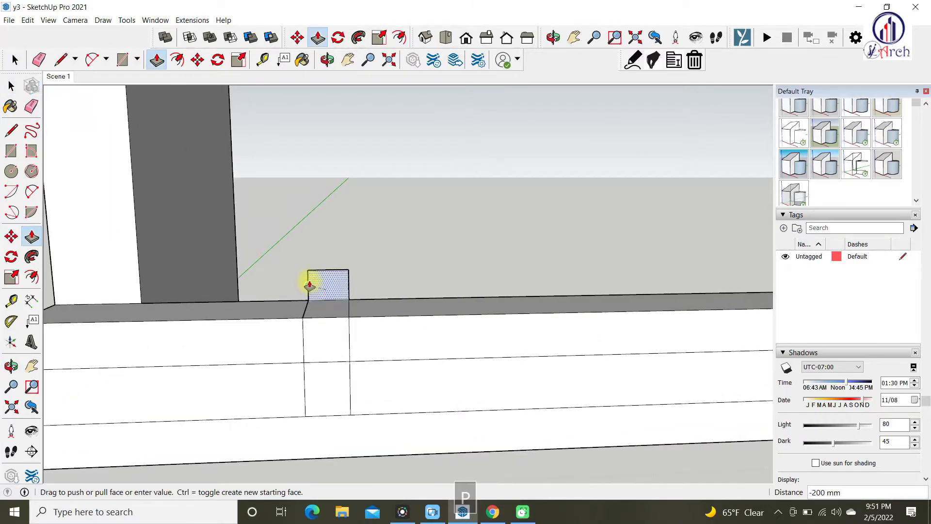
{"action": "key", "text": "space"}
{"action": "scroll", "coordinate": [369, 286], "scroll_direction": "down", "scroll_amount": 6}
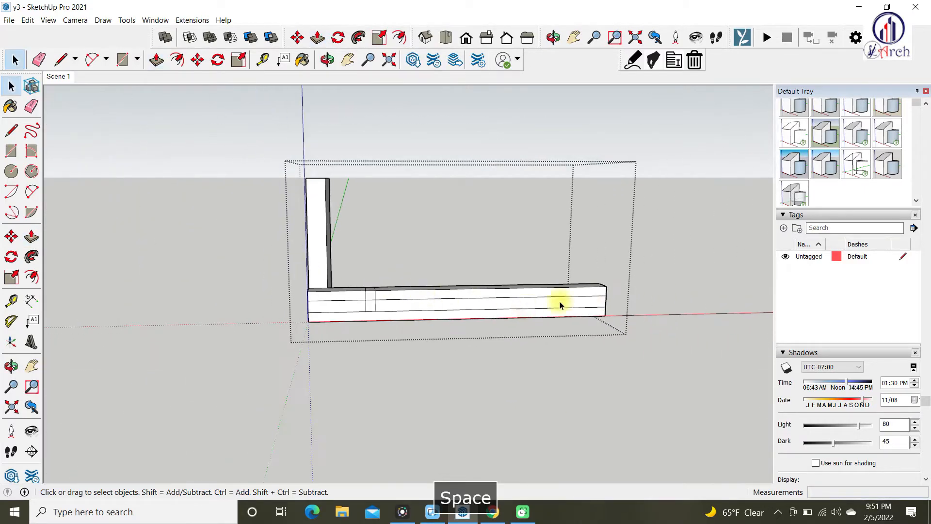
Return to Scene 1 and intersect the inner face of the wall's short arm with the model
{"action": "left_click", "coordinate": [54, 77]}
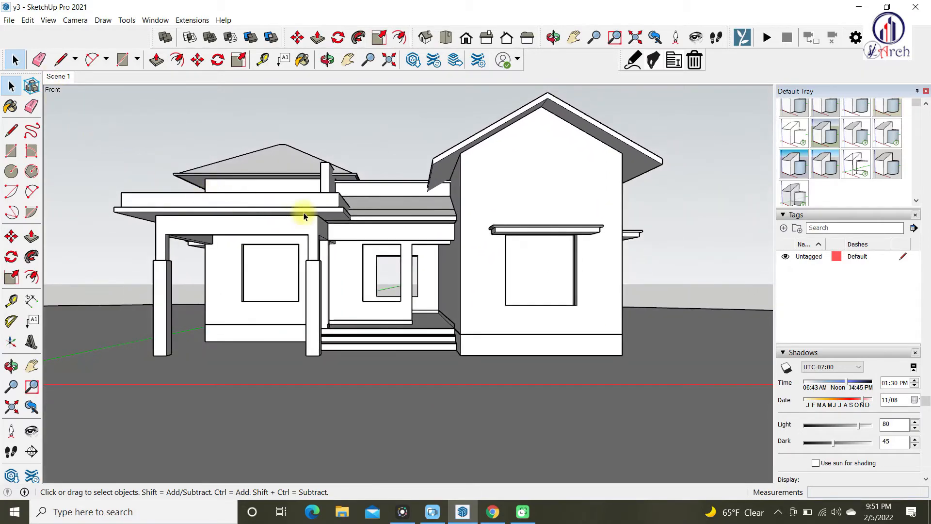
{"action": "middle_click_drag", "start_coordinate": [305, 214], "coordinate": [447, 401]}
{"action": "scroll", "coordinate": [397, 301], "scroll_direction": "up", "scroll_amount": 4}
{"action": "middle_click_drag", "start_coordinate": [397, 301], "coordinate": [241, 229]}
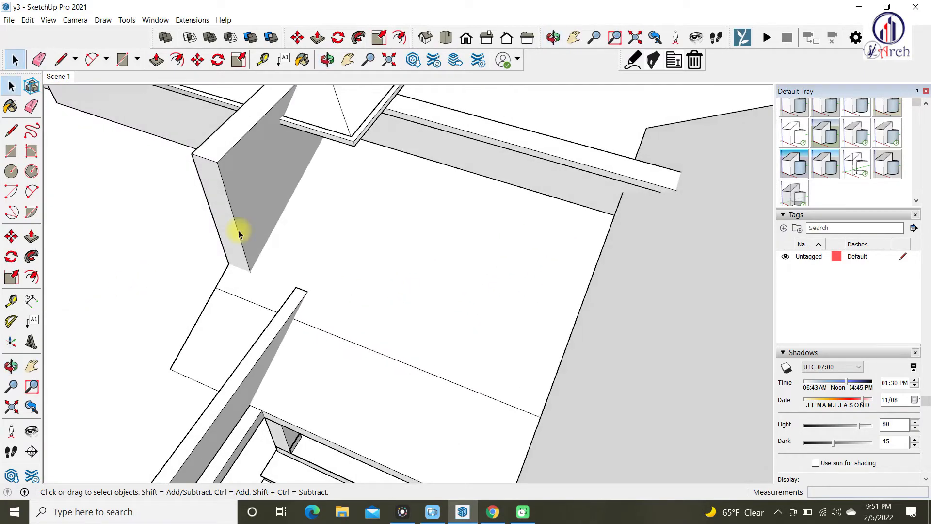
{"action": "scroll", "coordinate": [266, 208], "scroll_direction": "up", "scroll_amount": 5}
{"action": "left_click", "coordinate": [270, 182]}
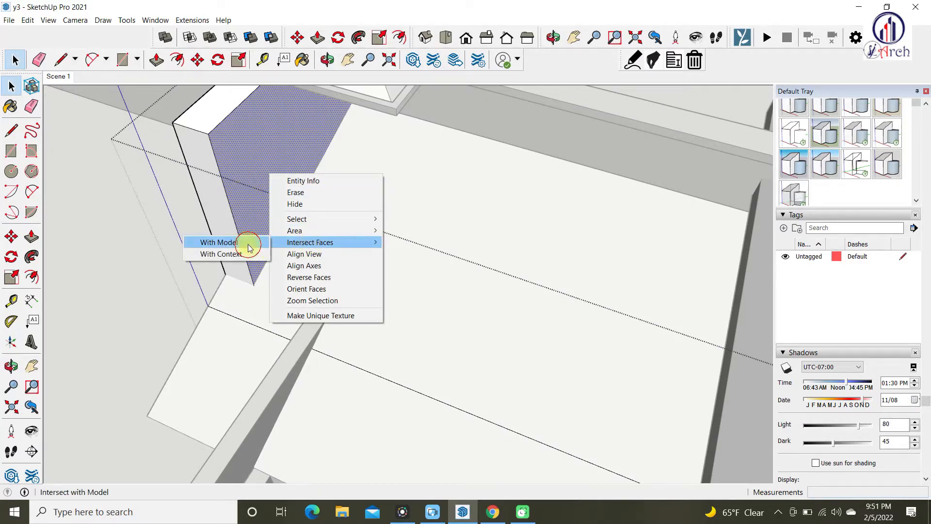
{"action": "left_click", "coordinate": [249, 248]}
Leave the wall group, select everything except the L-shaped wall and hide the selection
{"action": "scroll", "coordinate": [375, 243], "scroll_direction": "down", "scroll_amount": 8}
{"action": "scroll", "coordinate": [322, 301], "scroll_direction": "up", "scroll_amount": 5}
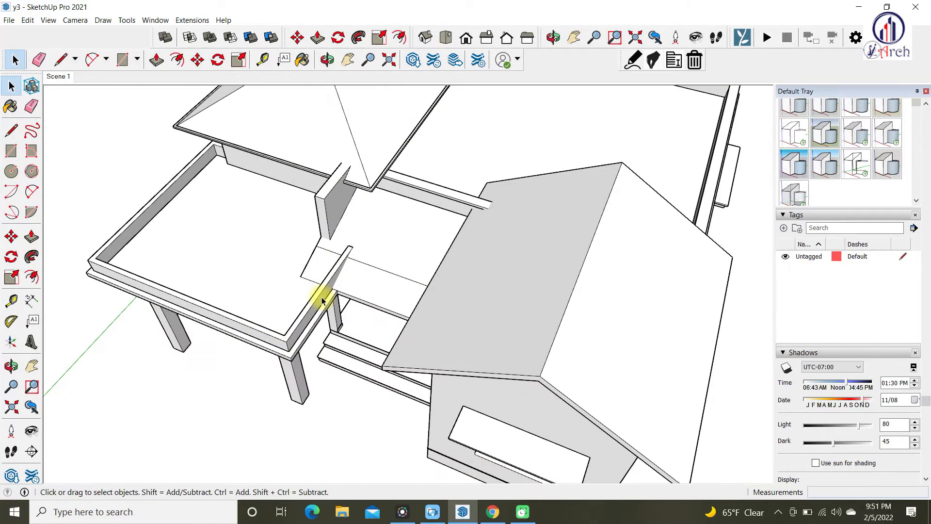
{"action": "key", "text": "ctrl+a"}
{"action": "scroll", "coordinate": [323, 261], "scroll_direction": "up", "scroll_amount": 3}
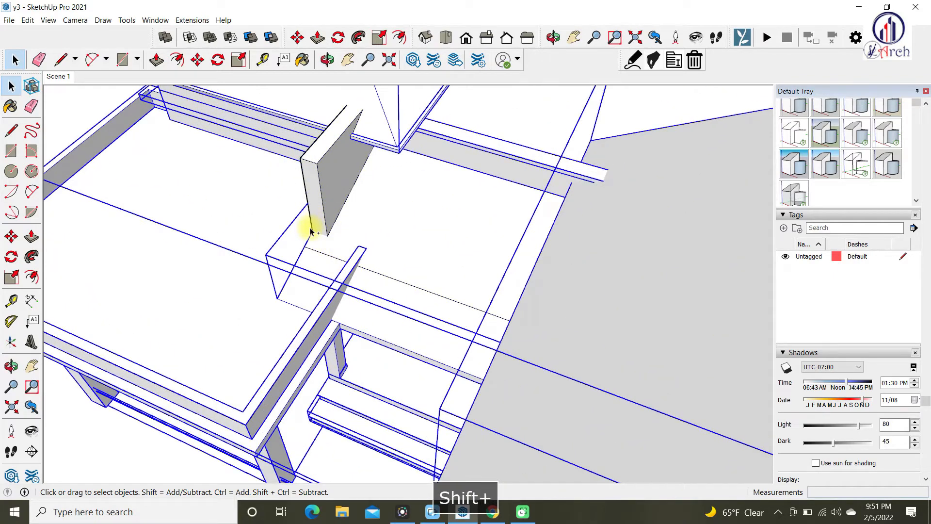
{"action": "key", "text": "ctrl+h"}
Push the short arm's upper area and the narrow strip beneath it 200 mm through the wall's thickness
{"action": "middle_click_drag", "start_coordinate": [394, 239], "coordinate": [378, 374]}
{"action": "scroll", "coordinate": [406, 271], "scroll_direction": "up", "scroll_amount": 3}
{"action": "scroll", "coordinate": [422, 245], "scroll_direction": "down", "scroll_amount": 3}
{"action": "middle_click_drag", "start_coordinate": [428, 287], "coordinate": [372, 330]}
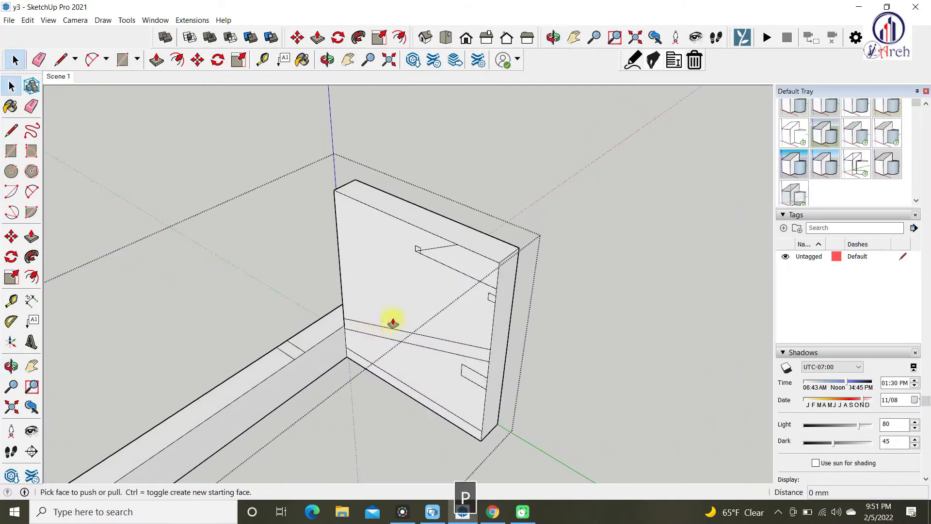
{"action": "left_click", "coordinate": [391, 193]}
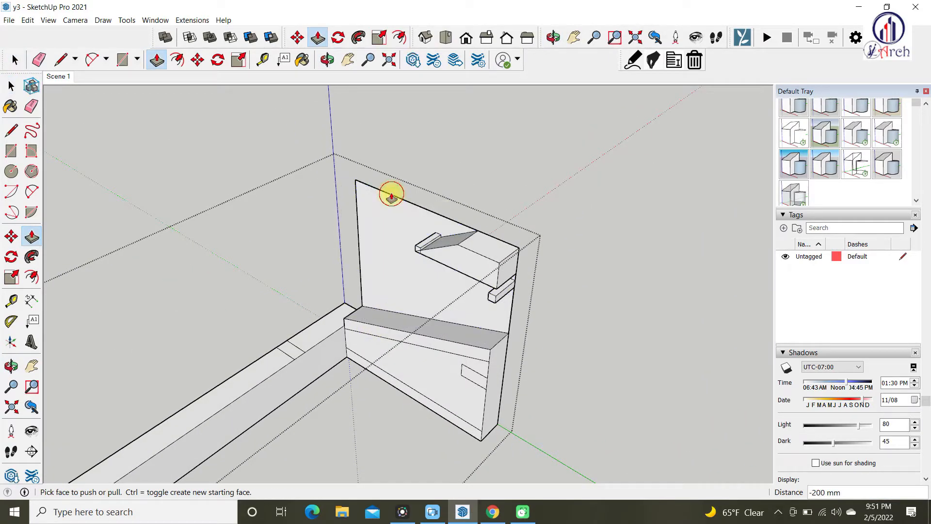
{"action": "scroll", "coordinate": [446, 339], "scroll_direction": "up", "scroll_amount": 3}
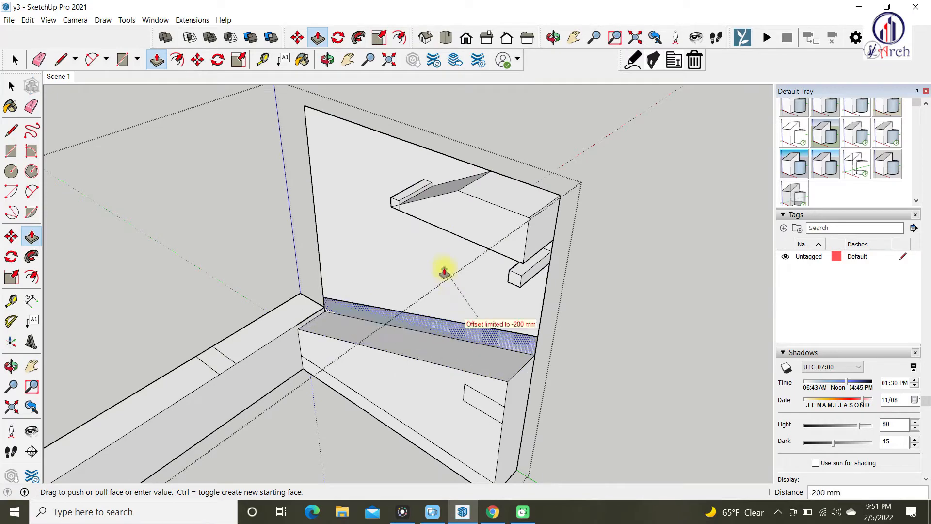
{"action": "scroll", "coordinate": [444, 271], "scroll_direction": "down", "scroll_amount": 3}
{"action": "middle_click_drag", "start_coordinate": [412, 250], "coordinate": [518, 215]}
Delete the leftover roof-shaped pieces, face and loose edges above the short arm
{"action": "key", "text": "space"}
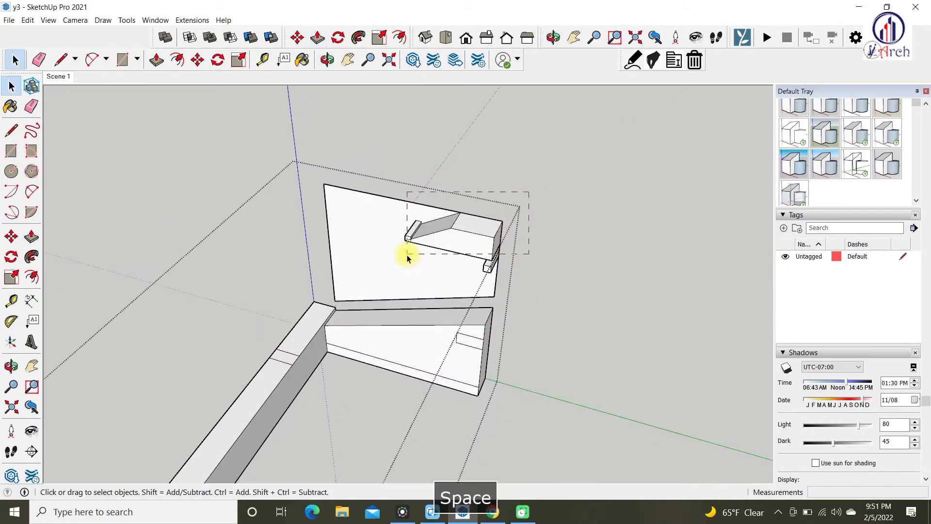
{"action": "key", "text": "Delete"}
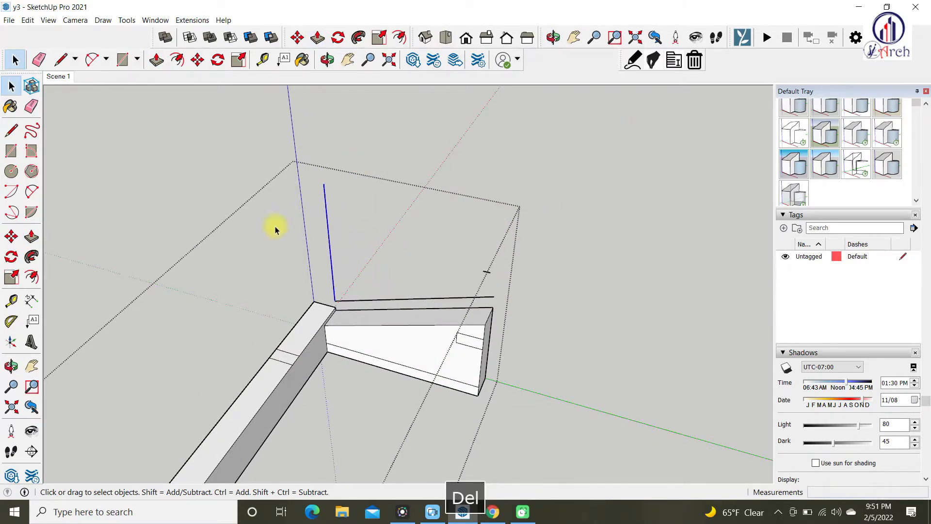
{"action": "middle_click_drag", "start_coordinate": [275, 229], "coordinate": [473, 261]}
{"action": "left_click_drag", "start_coordinate": [510, 254], "coordinate": [479, 299]}
Place a guide along the short arm's sloping top edge and draw a line continuing that edge to the wall's outer corner
{"action": "middle_click_drag", "start_coordinate": [373, 313], "coordinate": [451, 303]}
{"action": "key", "text": "l"}
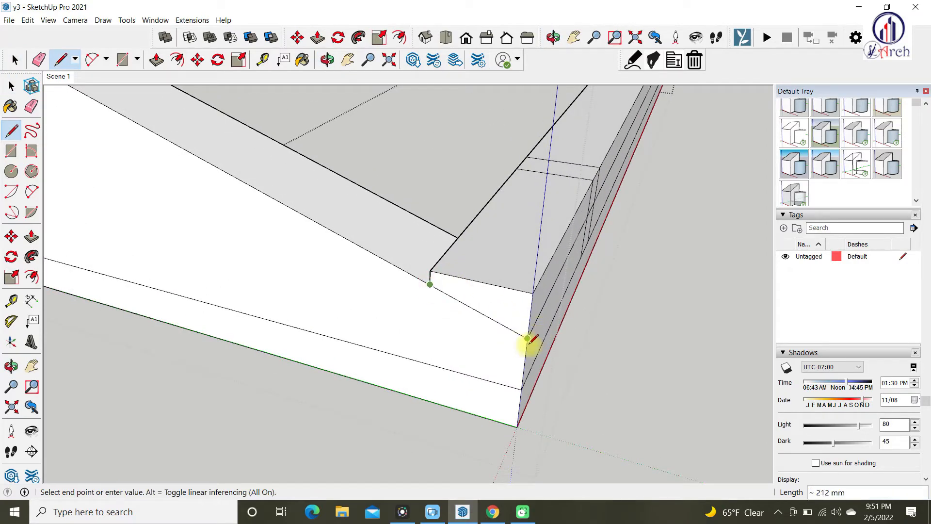
{"action": "middle_click_drag", "start_coordinate": [514, 354], "coordinate": [431, 349]}
{"action": "scroll", "coordinate": [499, 411], "scroll_direction": "up", "scroll_amount": 5}
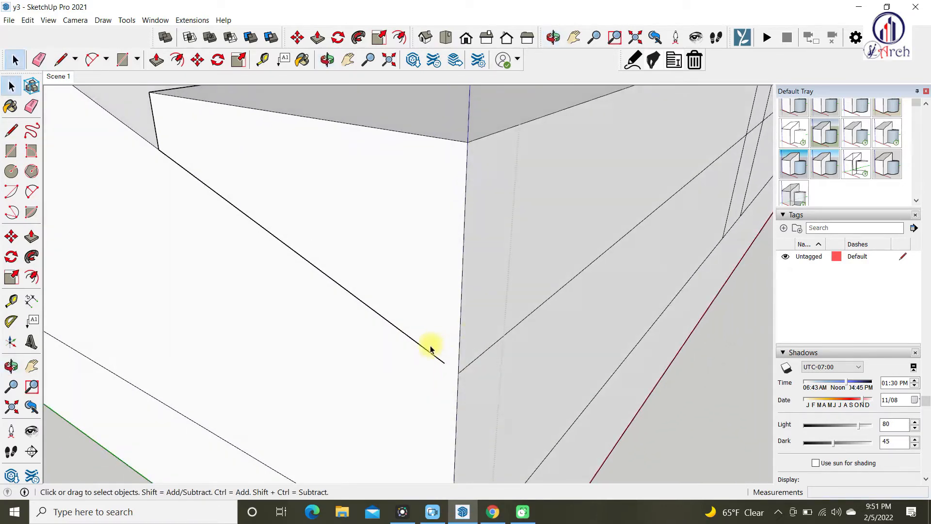
{"action": "scroll", "coordinate": [431, 348], "scroll_direction": "down", "scroll_amount": 3}
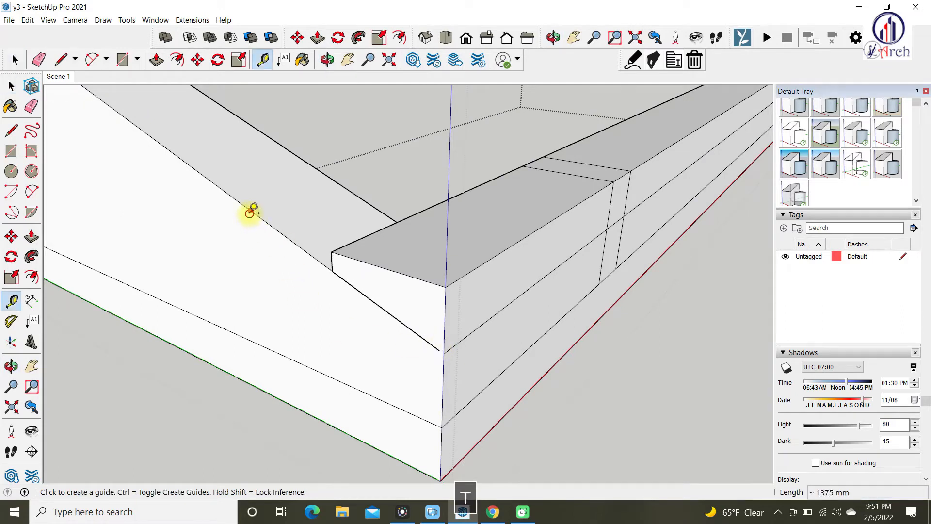
{"action": "scroll", "coordinate": [421, 357], "scroll_direction": "up", "scroll_amount": 2}
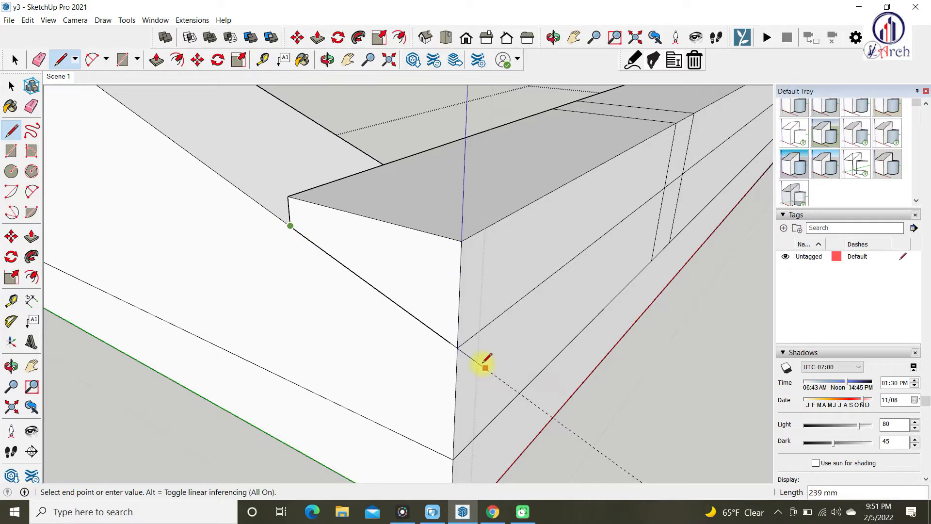
{"action": "key", "text": "space"}
{"action": "scroll", "coordinate": [451, 340], "scroll_direction": "down", "scroll_amount": 4}
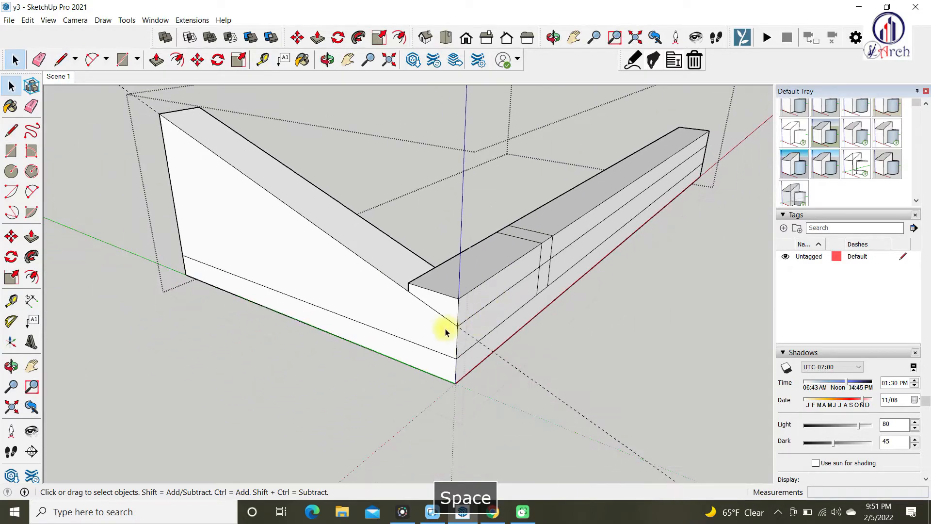
Push away the raised top of the long arm's section near the corner and of the small section beside it
{"action": "left_click", "coordinate": [538, 245]}
{"action": "scroll", "coordinate": [519, 356], "scroll_direction": "up", "scroll_amount": 5}
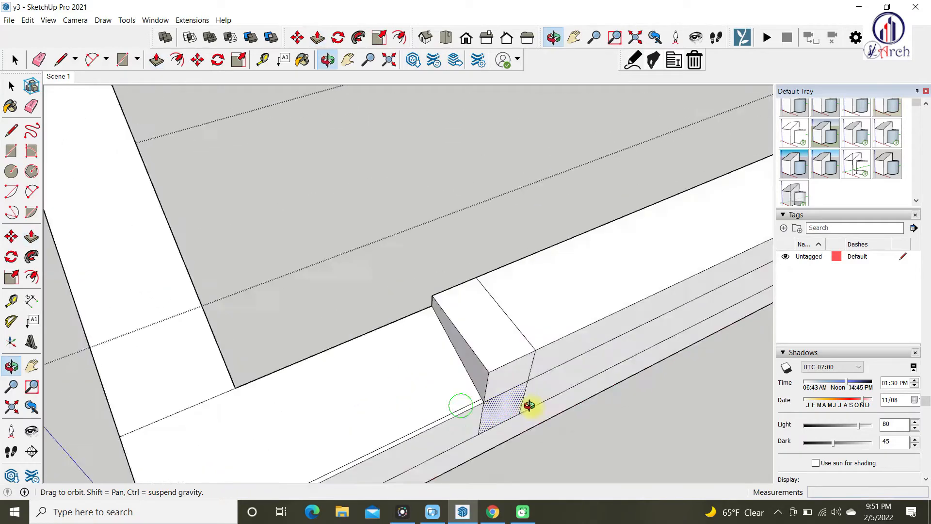
{"action": "left_click", "coordinate": [524, 347]}
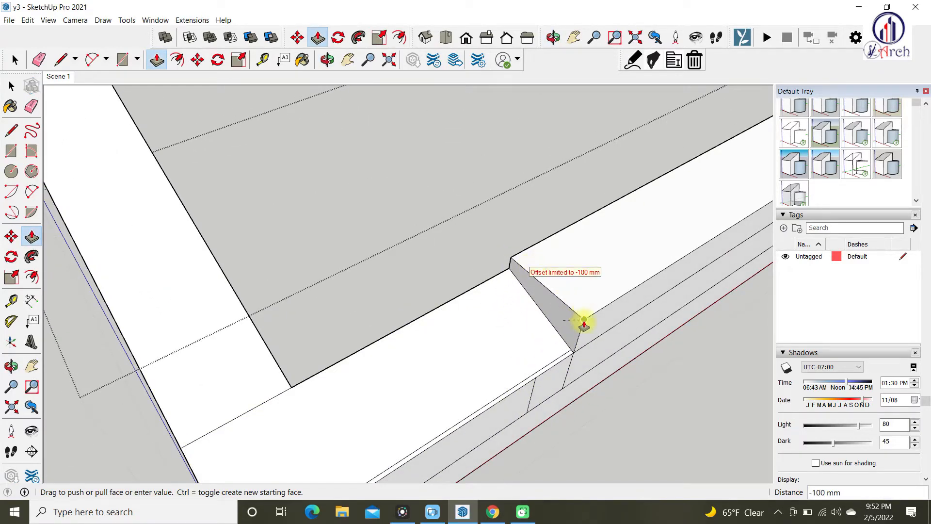
{"action": "scroll", "coordinate": [604, 281], "scroll_direction": "down", "scroll_amount": 2}
Push away the remaining raised block at the long arm's far end to level its top
{"action": "middle_click_drag", "start_coordinate": [747, 203], "coordinate": [330, 397], "text": "shift"}
{"action": "middle_click_drag", "start_coordinate": [656, 214], "coordinate": [424, 370], "text": "shift"}
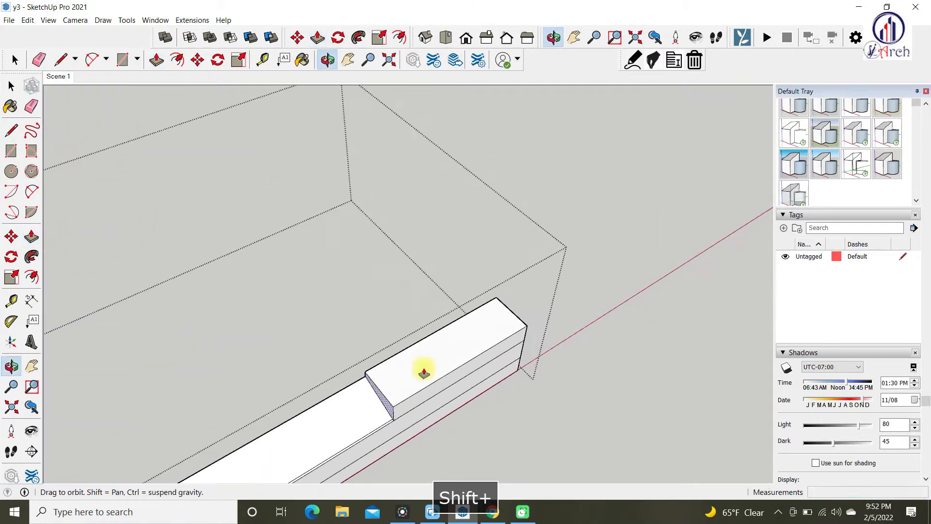
{"action": "scroll", "coordinate": [446, 374], "scroll_direction": "up", "scroll_amount": 1}
{"action": "left_click", "coordinate": [504, 282]}
{"action": "scroll", "coordinate": [569, 270], "scroll_direction": "down", "scroll_amount": 3}
{"action": "middle_click_drag", "start_coordinate": [570, 270], "coordinate": [501, 245]}
{"action": "scroll", "coordinate": [358, 351], "scroll_direction": "up", "scroll_amount": 3}
{"action": "key", "text": "space"}
Erase the leftover edges at the wall's corner and return to Scene 1
{"action": "scroll", "coordinate": [369, 327], "scroll_direction": "up", "scroll_amount": 3}
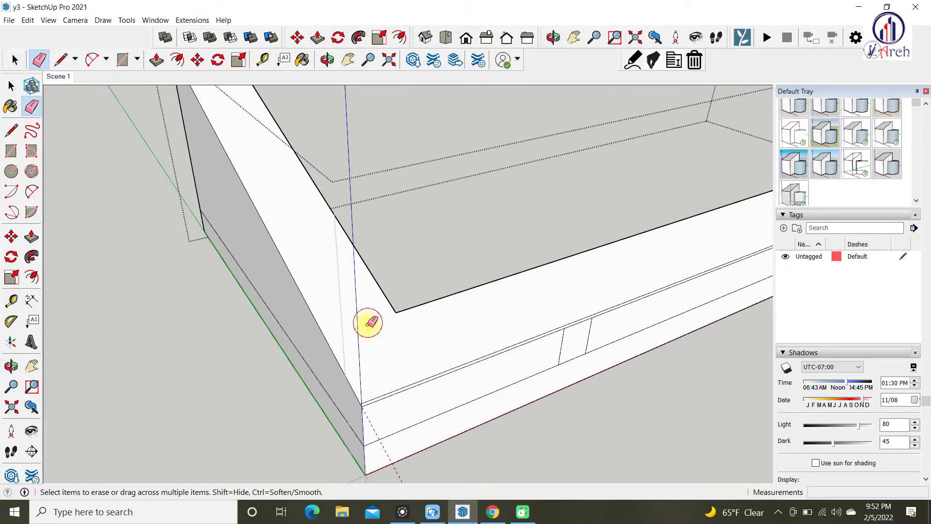
{"action": "scroll", "coordinate": [378, 330], "scroll_direction": "down", "scroll_amount": 5}
{"action": "key", "text": "space"}
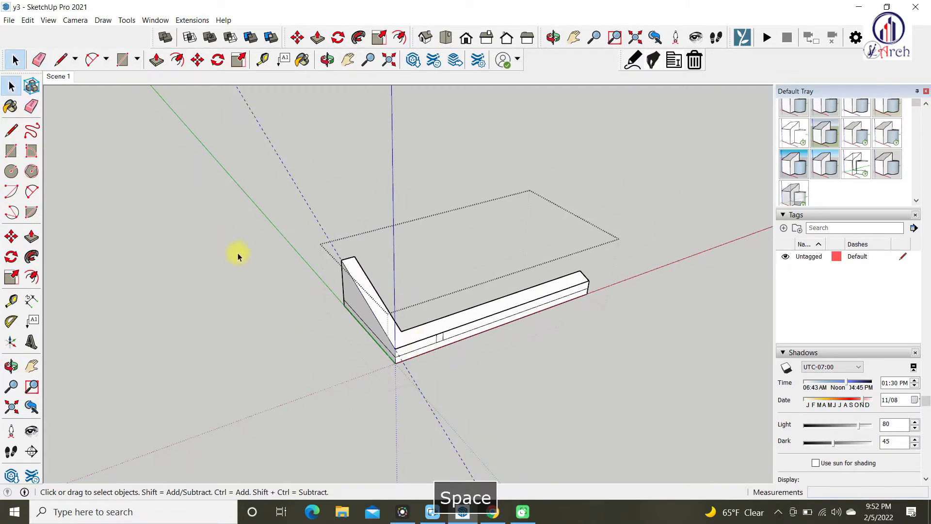
{"action": "left_click", "coordinate": [54, 76]}
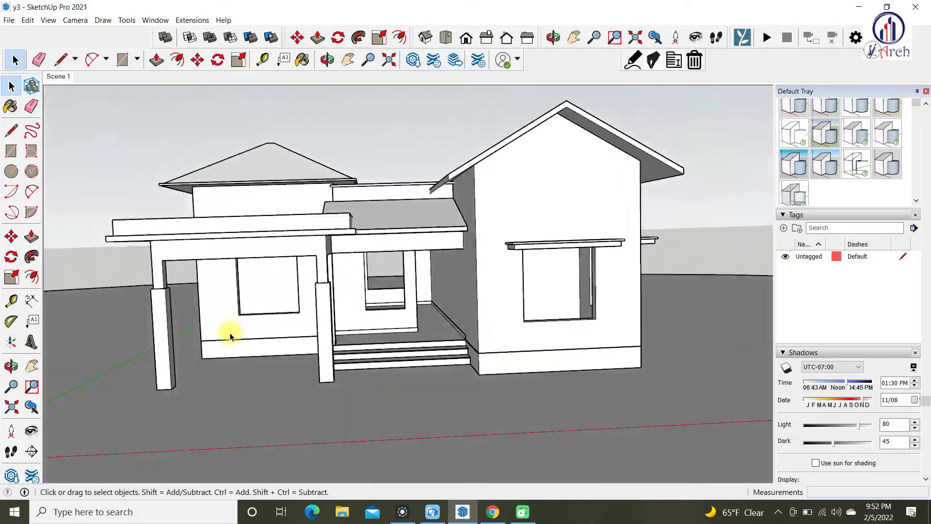
Try hiding the sloped roof over the entrance and undo the hiding
{"action": "scroll", "coordinate": [360, 214], "scroll_direction": "up", "scroll_amount": 8}
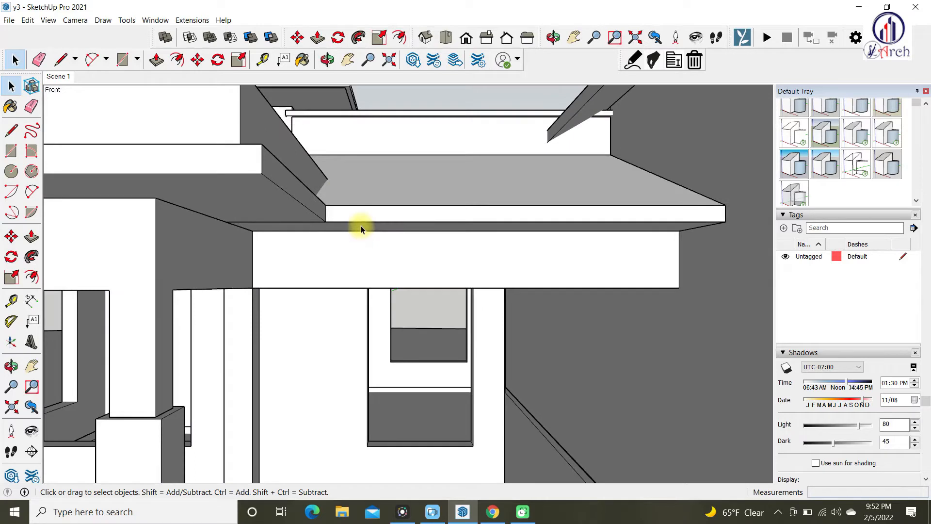
{"action": "left_click", "coordinate": [368, 221]}
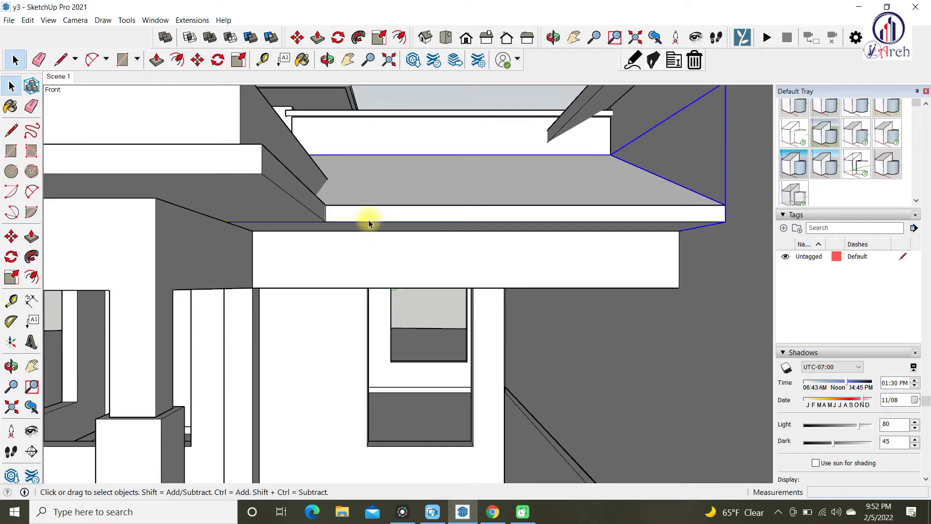
{"action": "key", "text": "ctrl+h"}
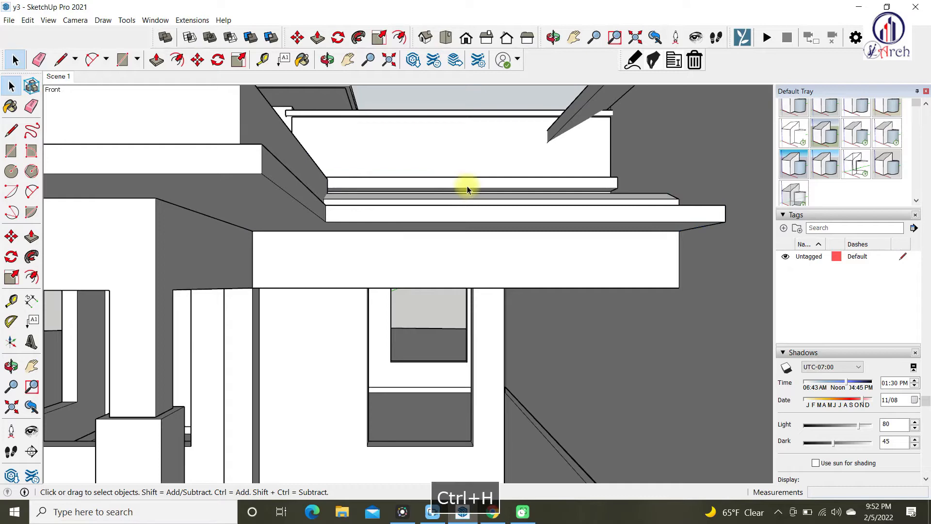
{"action": "scroll", "coordinate": [447, 202], "scroll_direction": "up", "scroll_amount": 2}
{"action": "scroll", "coordinate": [430, 223], "scroll_direction": "down", "scroll_amount": 2}
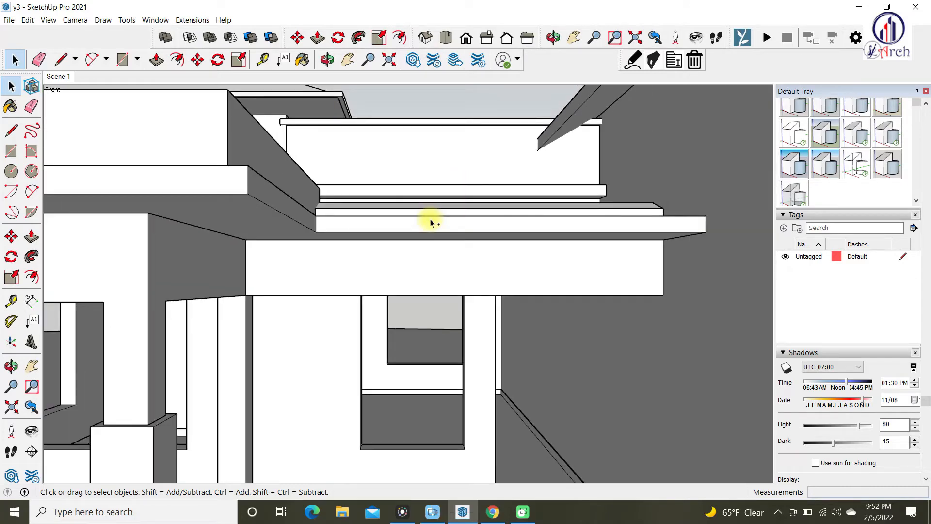
{"action": "key", "text": "ctrl+z"}
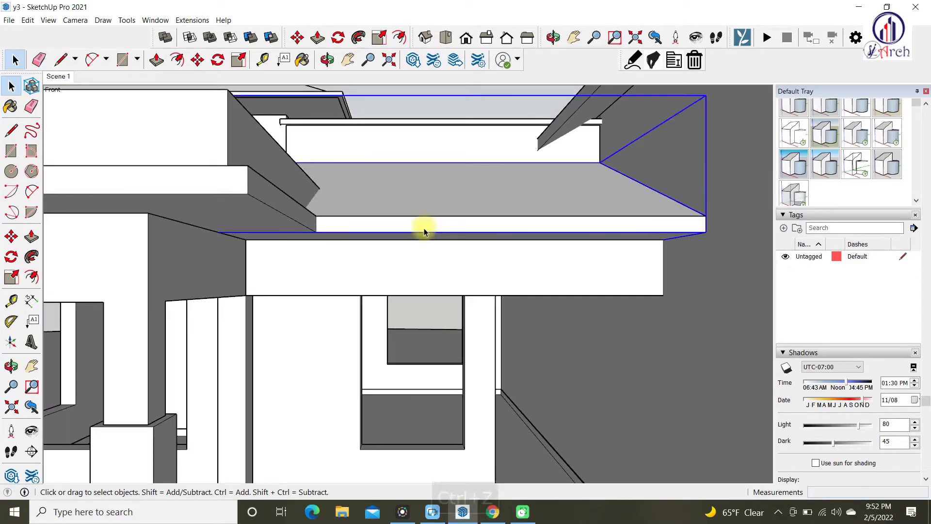
Hide the sloped roof over the entrance, exposing the L-shaped wall and beams beneath it
{"action": "middle_click_drag", "start_coordinate": [424, 228], "coordinate": [394, 328]}
{"action": "scroll", "coordinate": [394, 328], "scroll_direction": "down", "scroll_amount": 8}
{"action": "middle_click_drag", "start_coordinate": [376, 233], "coordinate": [420, 340]}
{"action": "key", "text": "ctrl+h"}
{"action": "scroll", "coordinate": [412, 334], "scroll_direction": "up", "scroll_amount": 5}
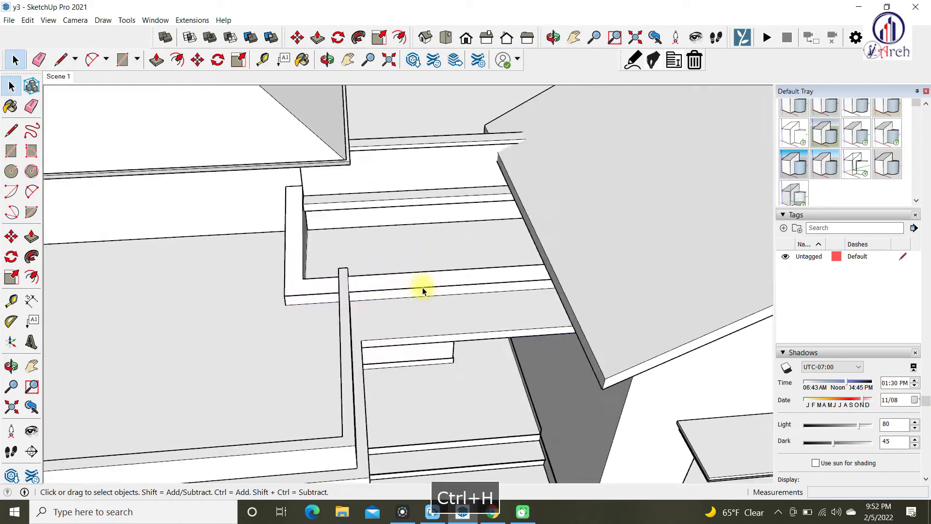
Push the end face of the slab between the entrance beams back 2150 mm, and return to Scene 1 with the sloped roof shown
{"action": "middle_click_drag", "start_coordinate": [422, 287], "coordinate": [370, 332]}
{"action": "scroll", "coordinate": [376, 322], "scroll_direction": "up", "scroll_amount": 5}
{"action": "scroll", "coordinate": [374, 353], "scroll_direction": "up", "scroll_amount": 2}
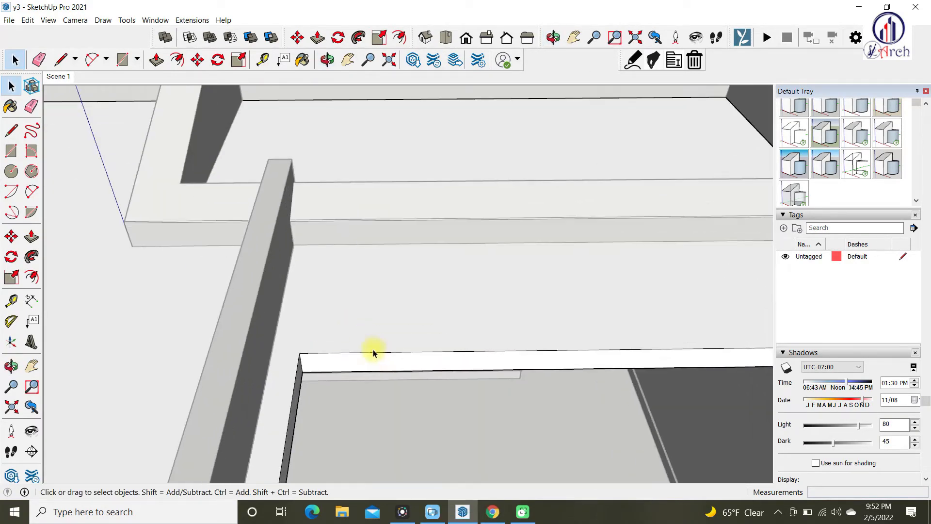
{"action": "middle_click_drag", "start_coordinate": [367, 364], "coordinate": [354, 409]}
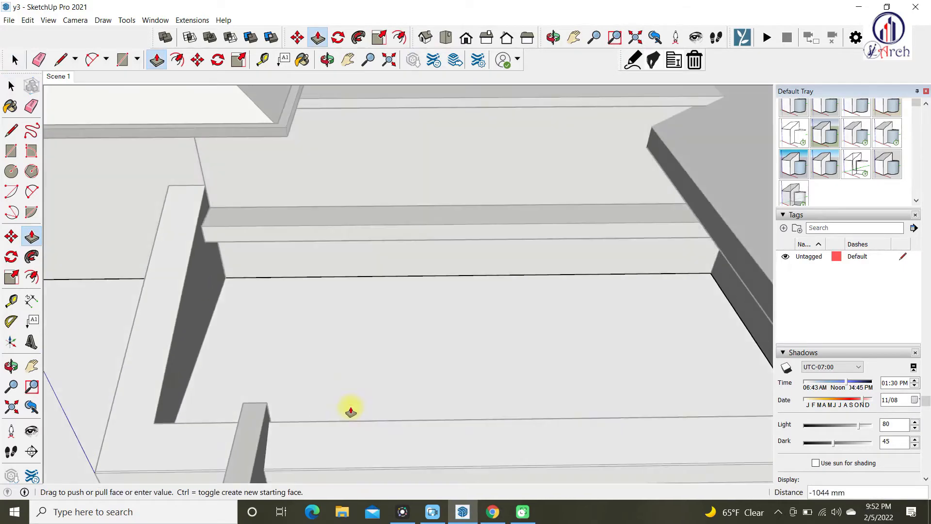
{"action": "scroll", "coordinate": [335, 296], "scroll_direction": "up", "scroll_amount": 3}
{"action": "scroll", "coordinate": [324, 276], "scroll_direction": "down", "scroll_amount": 10}
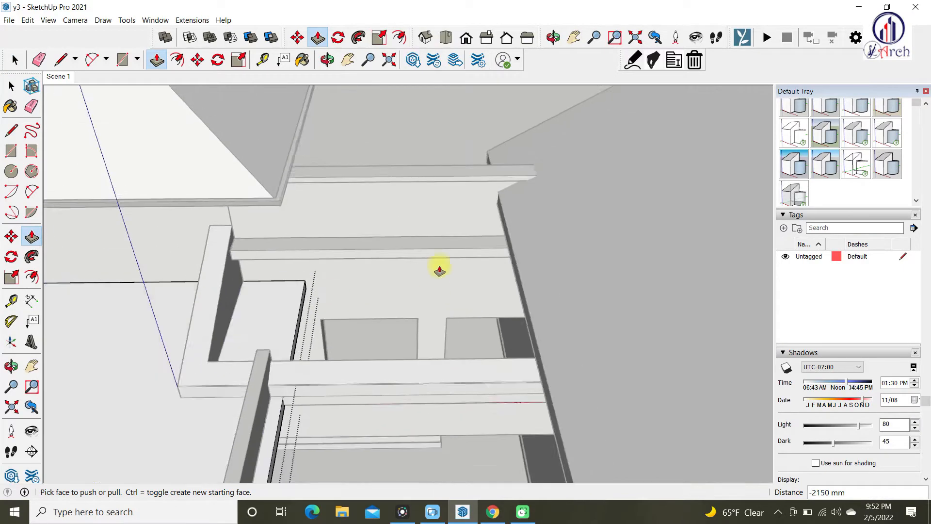
{"action": "key", "text": "space"}
{"action": "left_click", "coordinate": [245, 130]}
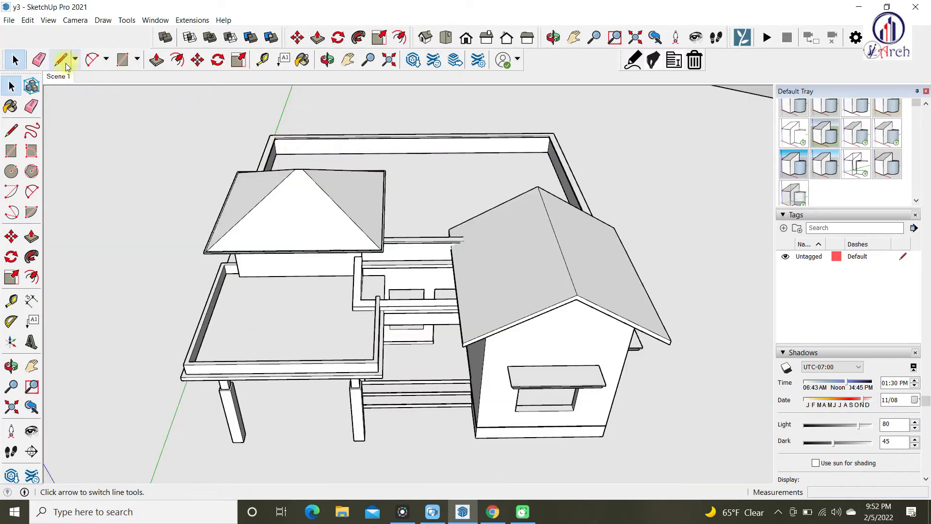
{"action": "left_click", "coordinate": [58, 77]}
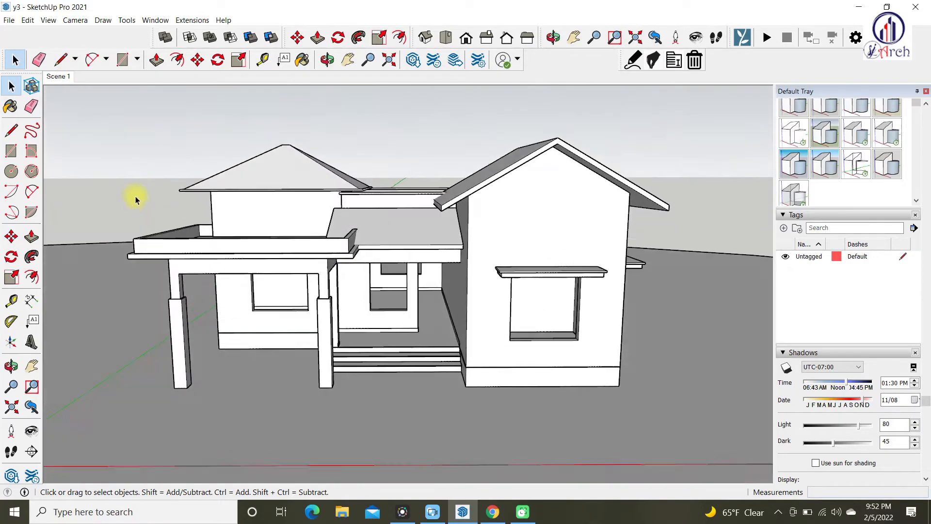
Open the porch slab for editing and draw a short line down from its top corner beside the entrance beam
{"action": "scroll", "coordinate": [374, 235], "scroll_direction": "up", "scroll_amount": 5}
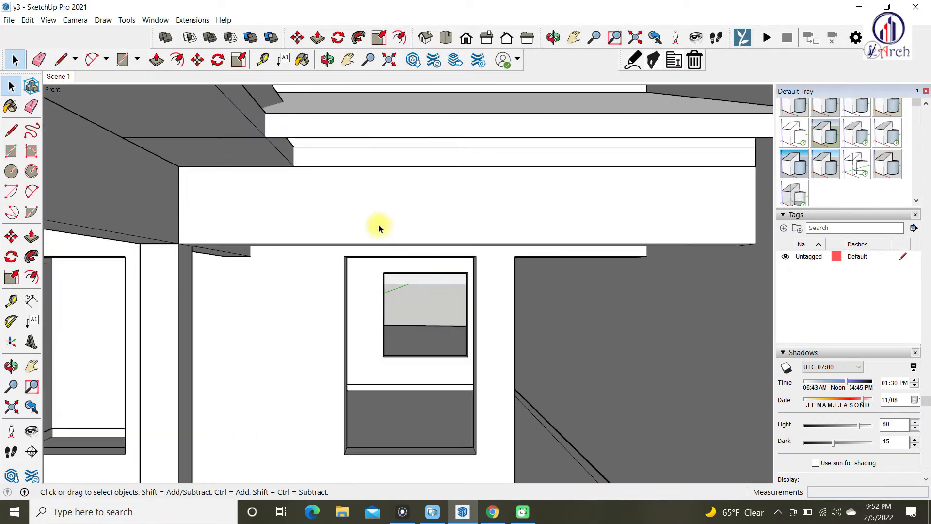
{"action": "left_click_drag", "start_coordinate": [371, 211], "coordinate": [268, 251]}
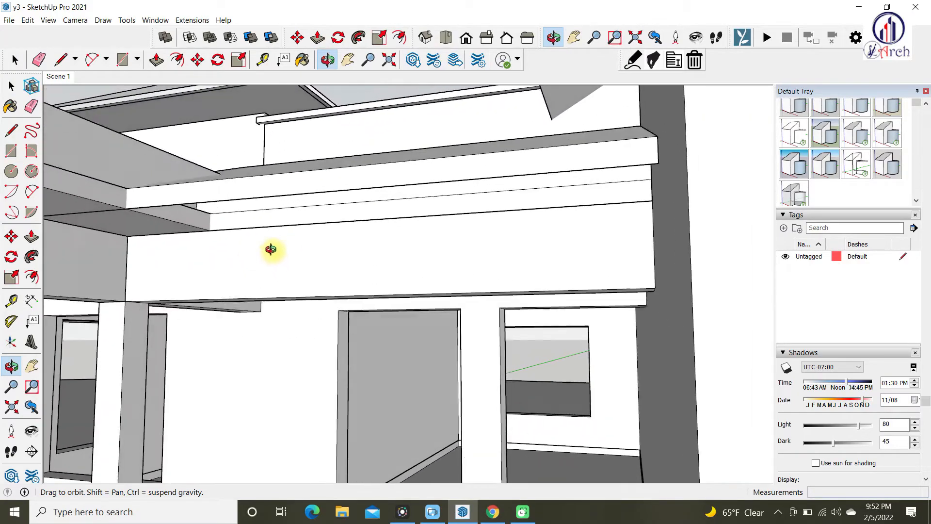
{"action": "scroll", "coordinate": [214, 202], "scroll_direction": "up", "scroll_amount": 2}
{"action": "key", "text": "space"}
{"action": "middle_click_drag", "start_coordinate": [189, 198], "coordinate": [241, 216]}
{"action": "scroll", "coordinate": [347, 234], "scroll_direction": "down", "scroll_amount": 5}
{"action": "scroll", "coordinate": [318, 225], "scroll_direction": "up", "scroll_amount": 3}
{"action": "scroll", "coordinate": [318, 225], "scroll_direction": "up", "scroll_amount": 2}
{"action": "middle_click_drag", "start_coordinate": [317, 228], "coordinate": [293, 262], "text": "shift"}
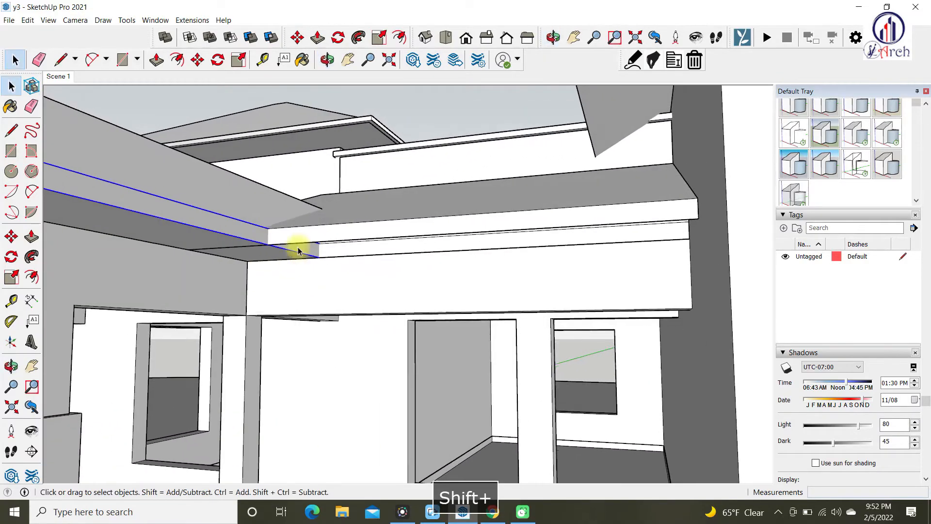
{"action": "scroll", "coordinate": [304, 231], "scroll_direction": "up", "scroll_amount": 2}
{"action": "scroll", "coordinate": [320, 268], "scroll_direction": "up", "scroll_amount": 3}
{"action": "middle_click_drag", "start_coordinate": [325, 235], "coordinate": [271, 255]}
{"action": "double_click", "coordinate": [273, 255]}
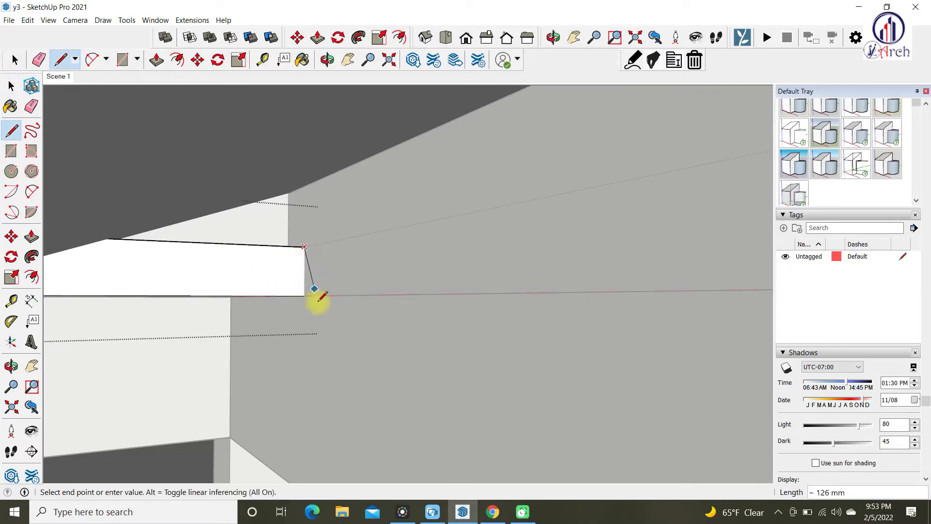
{"action": "scroll", "coordinate": [301, 298], "scroll_direction": "down", "scroll_amount": 15}
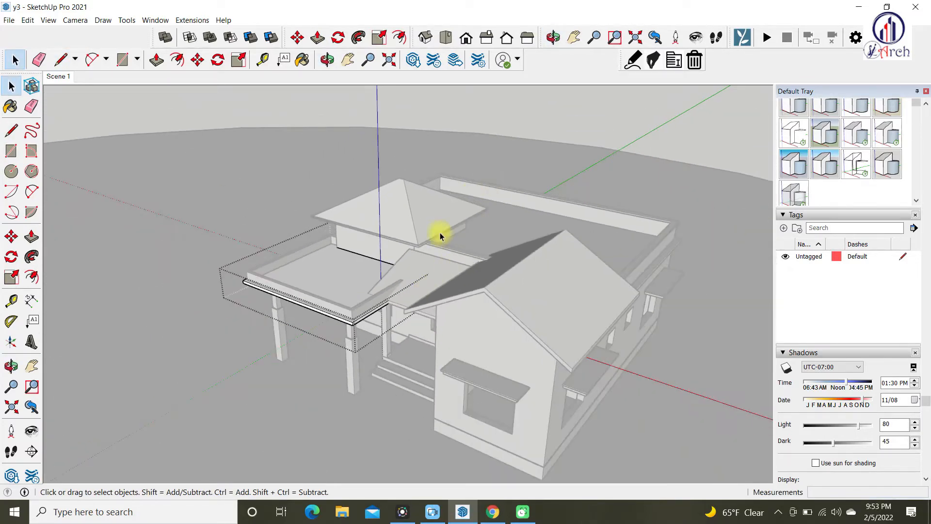
Push the porch slab's overhanging edge face above the entrance beam back 800 mm
{"action": "scroll", "coordinate": [366, 297], "scroll_direction": "up", "scroll_amount": 10}
{"action": "middle_click_drag", "start_coordinate": [406, 247], "coordinate": [104, 127]}
{"action": "middle_click_drag", "start_coordinate": [498, 232], "coordinate": [160, 257]}
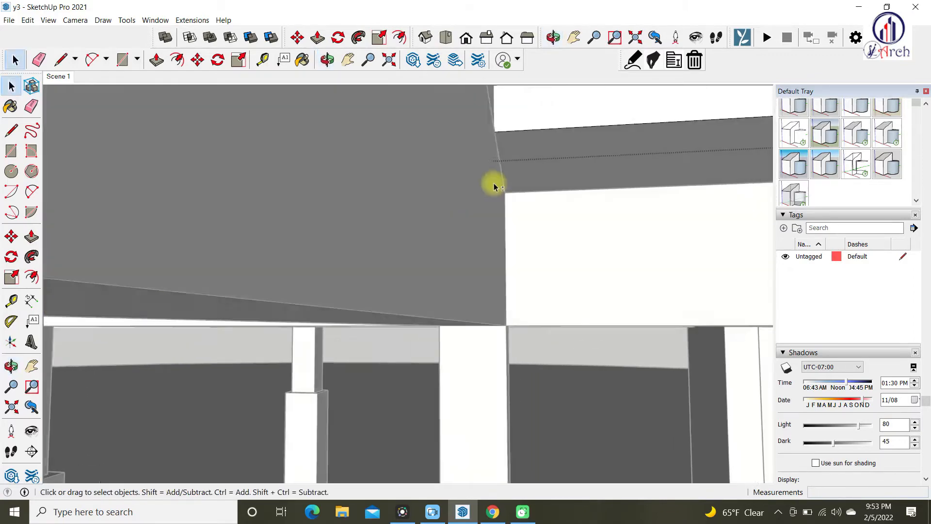
{"action": "middle_click_drag", "start_coordinate": [495, 187], "coordinate": [292, 220]}
{"action": "key", "text": "p"}
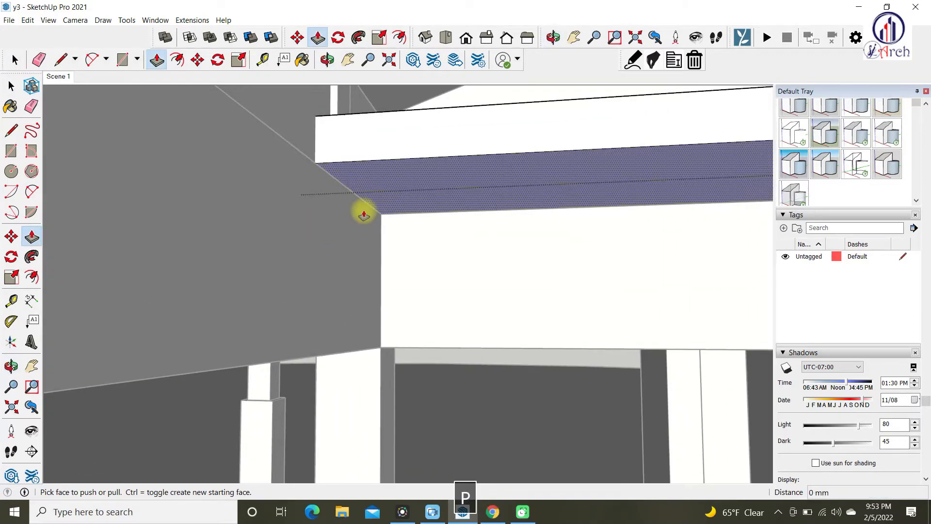
{"action": "left_click", "coordinate": [386, 139]}
{"action": "middle_click_drag", "start_coordinate": [415, 209], "coordinate": [717, 131]}
{"action": "middle_click_drag", "start_coordinate": [468, 305], "coordinate": [582, 400]}
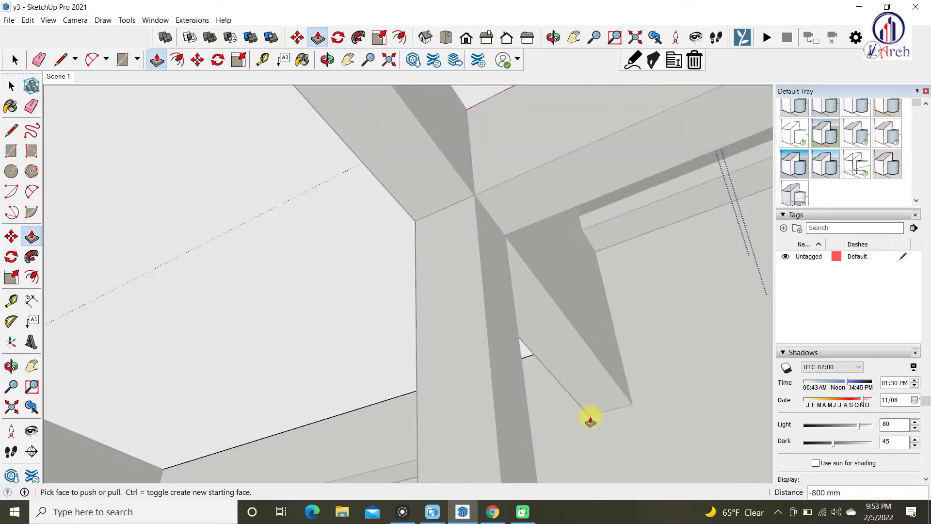
Examine how the sloped entrance roof meets the L-shaped wall and the porch slab
{"action": "scroll", "coordinate": [590, 417], "scroll_direction": "down", "scroll_amount": 3}
{"action": "key", "text": "space"}
{"action": "middle_click_drag", "start_coordinate": [478, 313], "coordinate": [536, 513]}
{"action": "scroll", "coordinate": [444, 280], "scroll_direction": "down", "scroll_amount": 1}
{"action": "middle_click_drag", "start_coordinate": [443, 280], "coordinate": [540, 287], "text": "shift"}
{"action": "scroll", "coordinate": [418, 391], "scroll_direction": "down", "scroll_amount": 6}
{"action": "scroll", "coordinate": [380, 312], "scroll_direction": "up", "scroll_amount": 2}
{"action": "scroll", "coordinate": [396, 328], "scroll_direction": "up", "scroll_amount": 5}
{"action": "scroll", "coordinate": [397, 329], "scroll_direction": "up", "scroll_amount": 2}
{"action": "scroll", "coordinate": [509, 338], "scroll_direction": "up", "scroll_amount": 3}
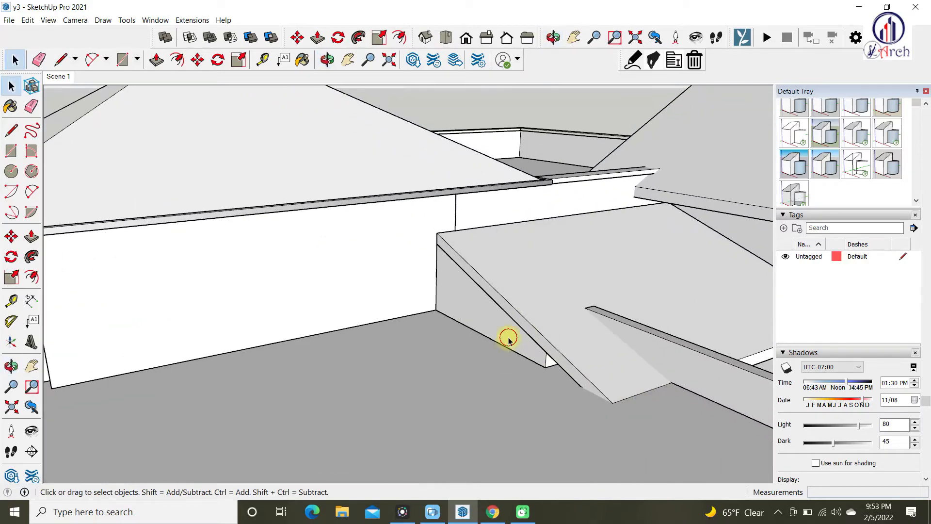
Open the sloped entrance roof for editing and pull its side face outward over the L-shaped wall's side
{"action": "scroll", "coordinate": [474, 321], "scroll_direction": "down", "scroll_amount": 5}
{"action": "middle_click_drag", "start_coordinate": [338, 329], "coordinate": [427, 353]}
{"action": "scroll", "coordinate": [349, 306], "scroll_direction": "down", "scroll_amount": 5}
{"action": "scroll", "coordinate": [377, 368], "scroll_direction": "up", "scroll_amount": 4}
{"action": "scroll", "coordinate": [410, 357], "scroll_direction": "down", "scroll_amount": 2}
{"action": "scroll", "coordinate": [394, 389], "scroll_direction": "up", "scroll_amount": 4}
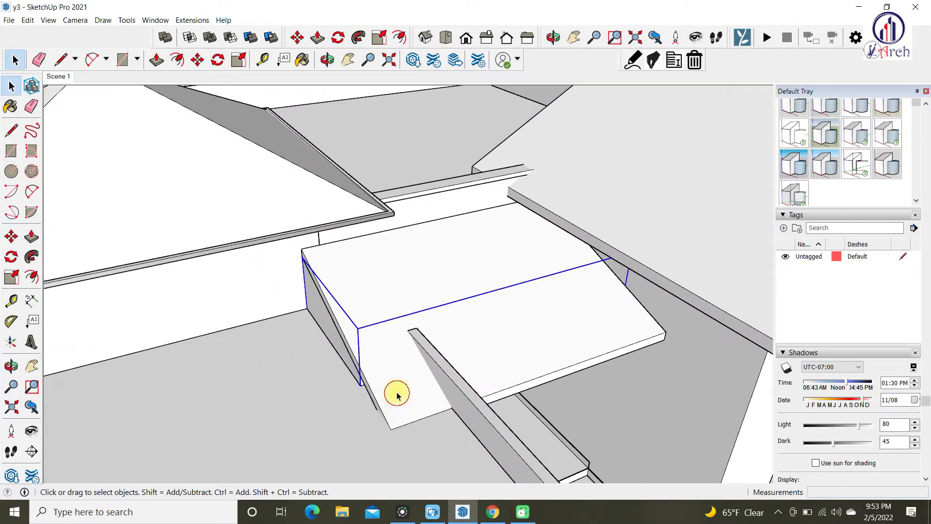
{"action": "middle_click_drag", "start_coordinate": [393, 412], "coordinate": [401, 353], "text": "shift"}
{"action": "scroll", "coordinate": [402, 359], "scroll_direction": "up", "scroll_amount": 3}
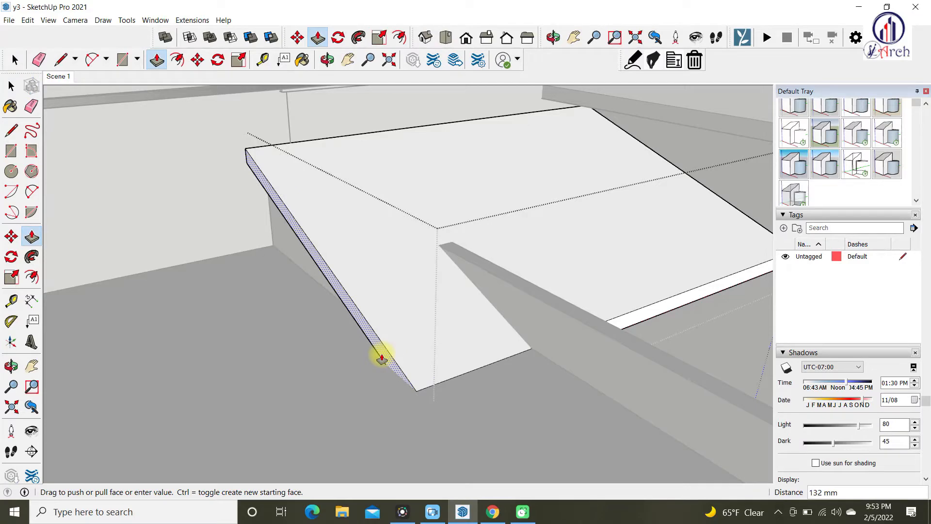
{"action": "key", "text": "space"}
Inspect the whole house from the front and from above, checking the porch and the sloped entrance roof
{"action": "scroll", "coordinate": [378, 305], "scroll_direction": "down", "scroll_amount": 4}
{"action": "middle_click_drag", "start_coordinate": [378, 305], "coordinate": [341, 247]}
{"action": "scroll", "coordinate": [419, 255], "scroll_direction": "down", "scroll_amount": 3}
{"action": "middle_click_drag", "start_coordinate": [419, 255], "coordinate": [420, 237]}
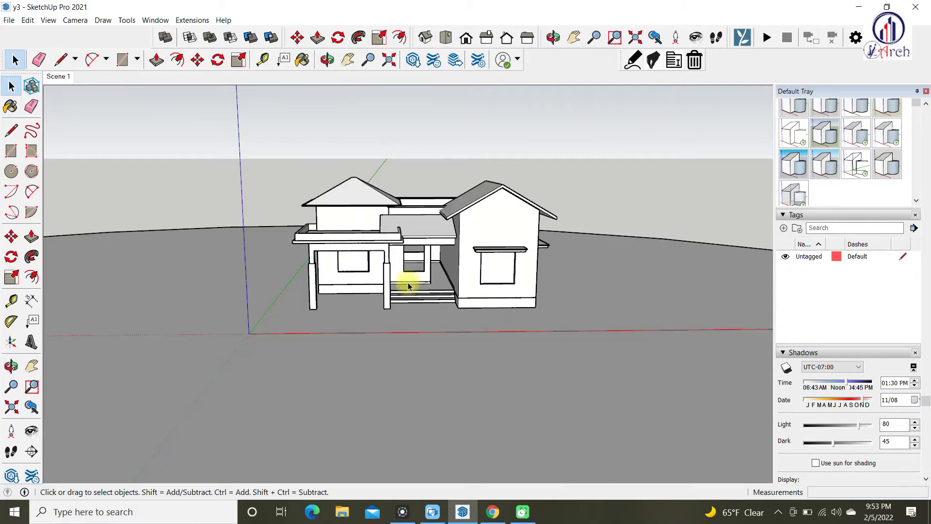
{"action": "middle_click_drag", "start_coordinate": [409, 285], "coordinate": [519, 438]}
{"action": "scroll", "coordinate": [436, 302], "scroll_direction": "up", "scroll_amount": 6}
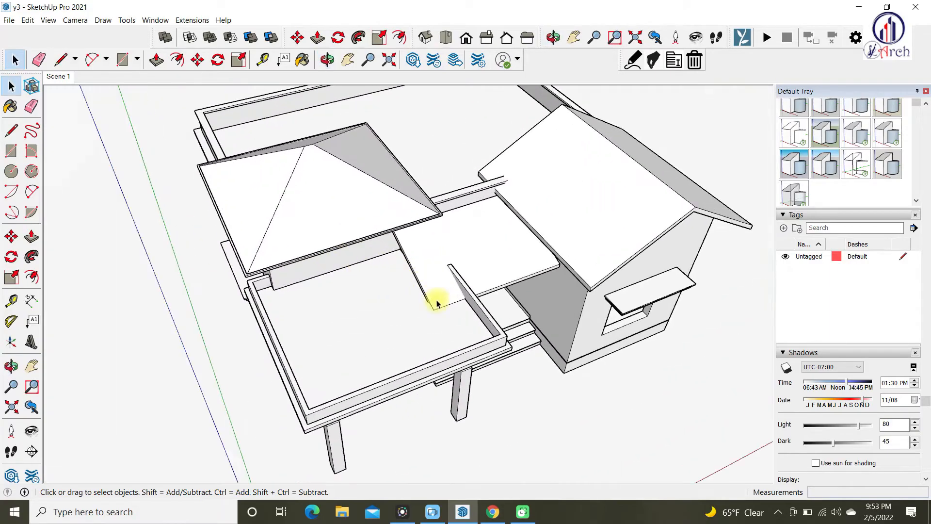
{"action": "middle_click_drag", "start_coordinate": [429, 350], "coordinate": [287, 212]}
{"action": "scroll", "coordinate": [276, 190], "scroll_direction": "down", "scroll_amount": 10}
{"action": "scroll", "coordinate": [395, 253], "scroll_direction": "up", "scroll_amount": 5}
{"action": "middle_click_drag", "start_coordinate": [395, 258], "coordinate": [473, 395], "text": "shift"}
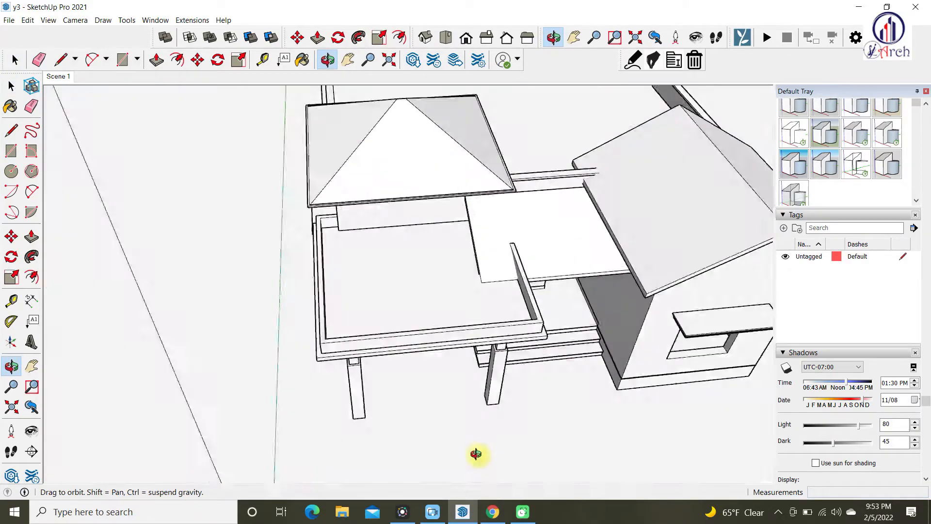
Open the porch parapet for editing and raise its top face with Push/Pull
{"action": "scroll", "coordinate": [484, 228], "scroll_direction": "up", "scroll_amount": 4}
{"action": "scroll", "coordinate": [542, 345], "scroll_direction": "up", "scroll_amount": 3}
{"action": "middle_click_drag", "start_coordinate": [543, 345], "coordinate": [533, 380], "text": "shift"}
{"action": "scroll", "coordinate": [393, 269], "scroll_direction": "up", "scroll_amount": 2}
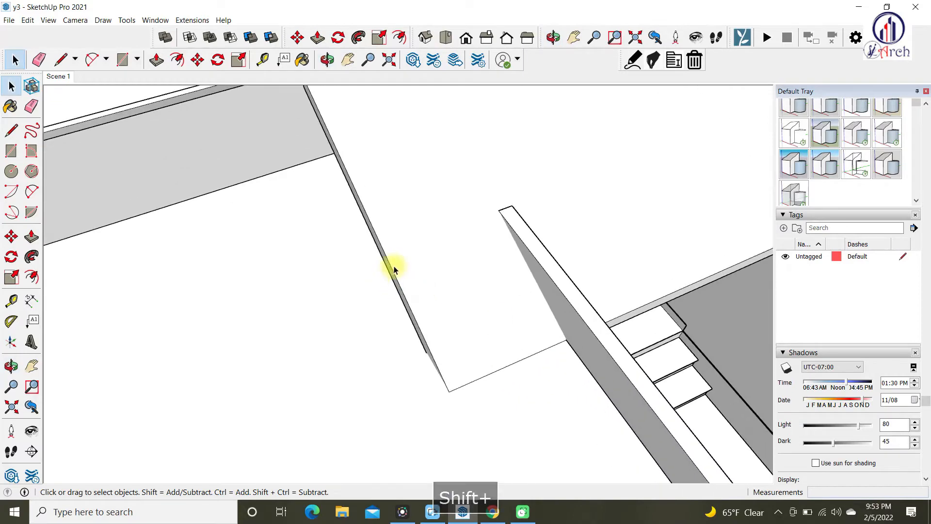
{"action": "scroll", "coordinate": [575, 244], "scroll_direction": "up", "scroll_amount": 3}
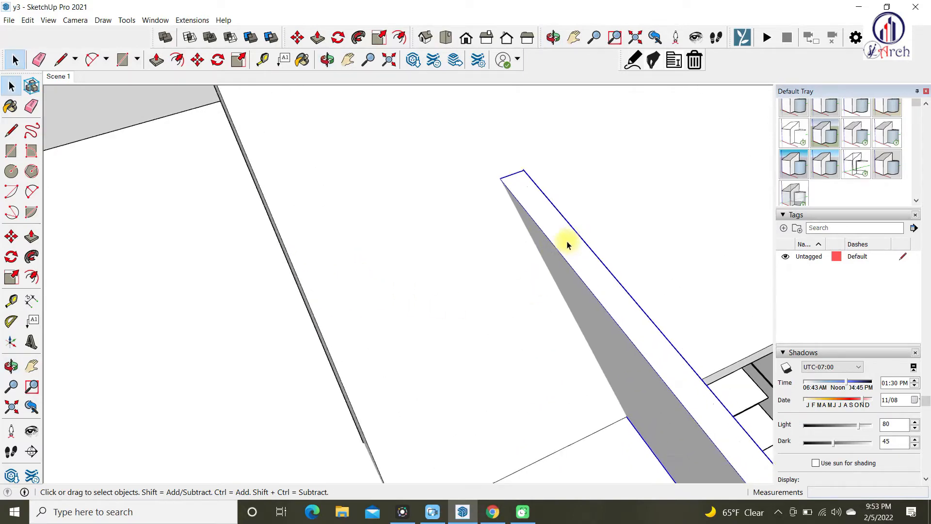
{"action": "left_click_drag", "start_coordinate": [566, 246], "coordinate": [563, 238]}
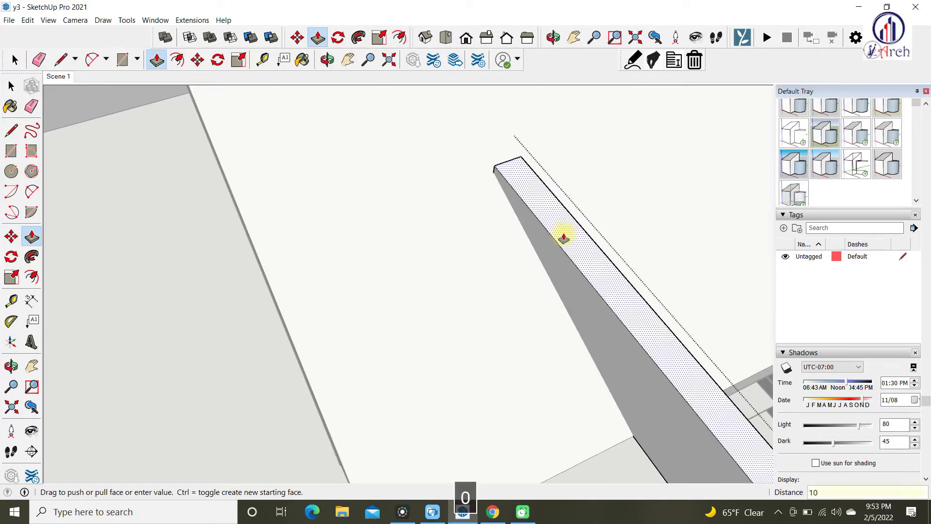
{"action": "key", "text": "Return"}
{"action": "middle_click_drag", "start_coordinate": [561, 232], "coordinate": [105, 320]}
{"action": "scroll", "coordinate": [315, 262], "scroll_direction": "up", "scroll_amount": 5}
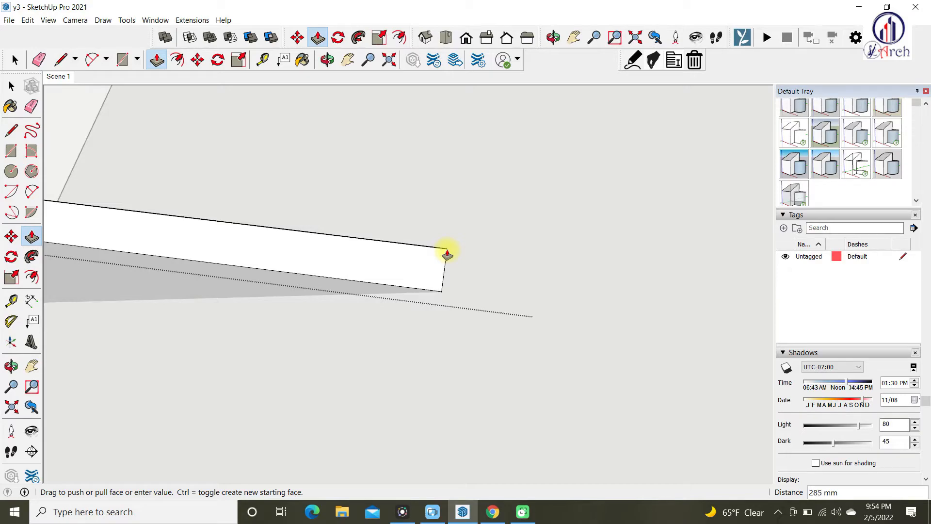
{"action": "scroll", "coordinate": [426, 286], "scroll_direction": "down", "scroll_amount": 4}
{"action": "key", "text": "space"}
Copy the porch parapet's top face, leave its group, and paste the copy in place
{"action": "middle_click_drag", "start_coordinate": [310, 301], "coordinate": [482, 257]}
{"action": "scroll", "coordinate": [482, 257], "scroll_direction": "down", "scroll_amount": 3}
{"action": "middle_click_drag", "start_coordinate": [375, 321], "coordinate": [540, 218], "text": "shift"}
{"action": "scroll", "coordinate": [540, 218], "scroll_direction": "down", "scroll_amount": 2}
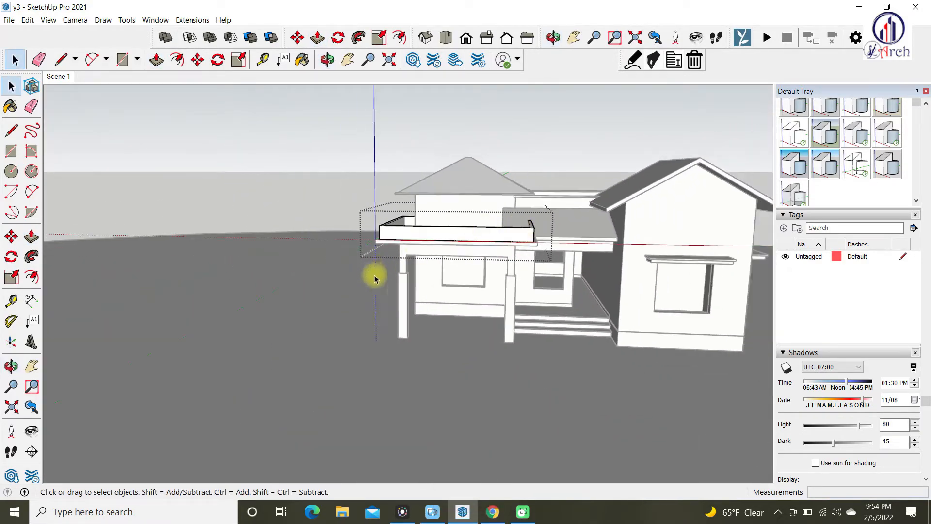
{"action": "middle_click_drag", "start_coordinate": [495, 268], "coordinate": [533, 163]}
{"action": "scroll", "coordinate": [374, 322], "scroll_direction": "up", "scroll_amount": 8}
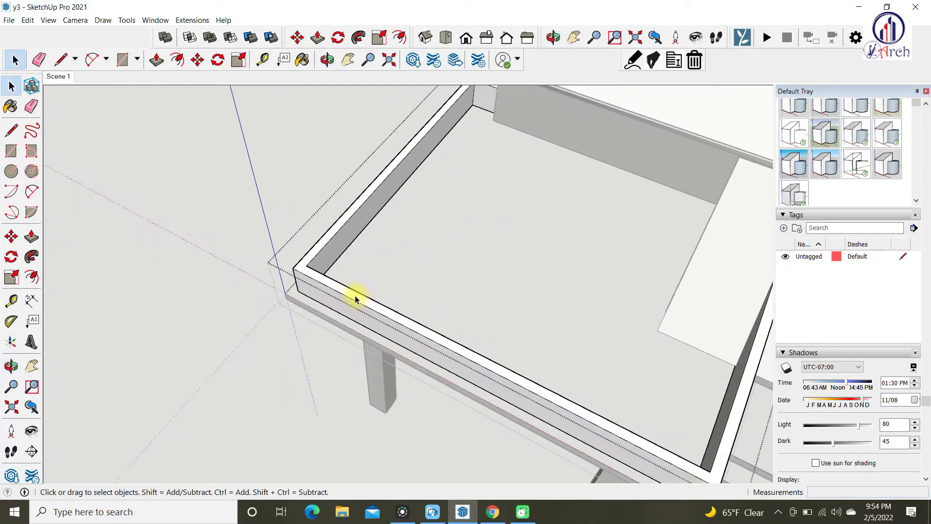
{"action": "left_click", "coordinate": [355, 298]}
{"action": "scroll", "coordinate": [395, 302], "scroll_direction": "down", "scroll_amount": 2}
{"action": "key", "text": "ctrl+c"}
{"action": "scroll", "coordinate": [281, 291], "scroll_direction": "down", "scroll_amount": 3}
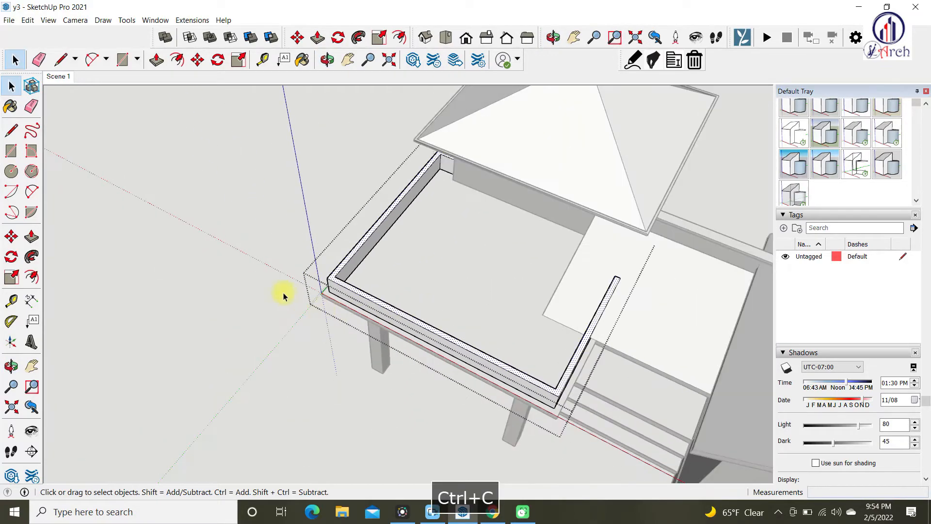
{"action": "left_click", "coordinate": [280, 292]}
{"action": "scroll", "coordinate": [281, 291], "scroll_direction": "up", "scroll_amount": 3}
{"action": "left_click", "coordinate": [28, 21]}
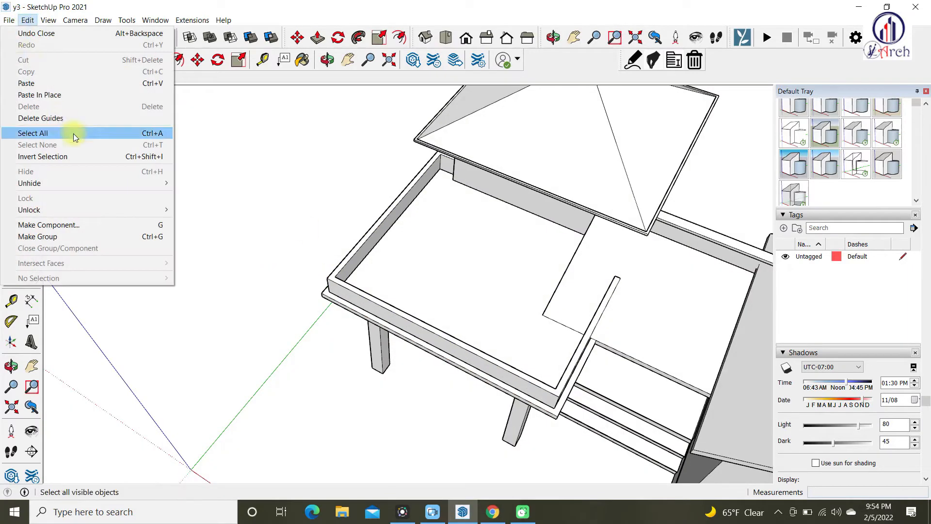
{"action": "left_click", "coordinate": [63, 100]}
Group the pasted parapet top face and open the new group for editing
{"action": "scroll", "coordinate": [248, 214], "scroll_direction": "up", "scroll_amount": 5}
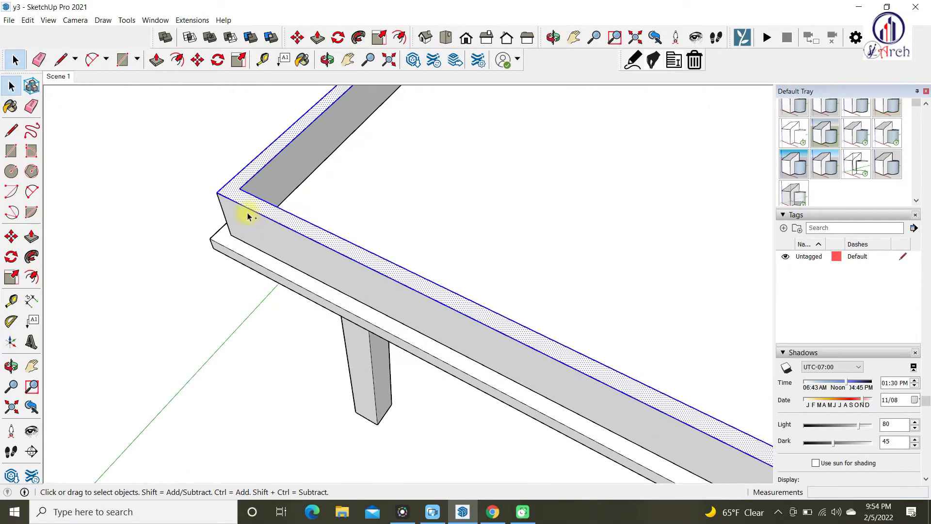
{"action": "key", "text": "ctrl+g"}
{"action": "scroll", "coordinate": [248, 214], "scroll_direction": "up", "scroll_amount": 2}
{"action": "right_click", "coordinate": [250, 209]}
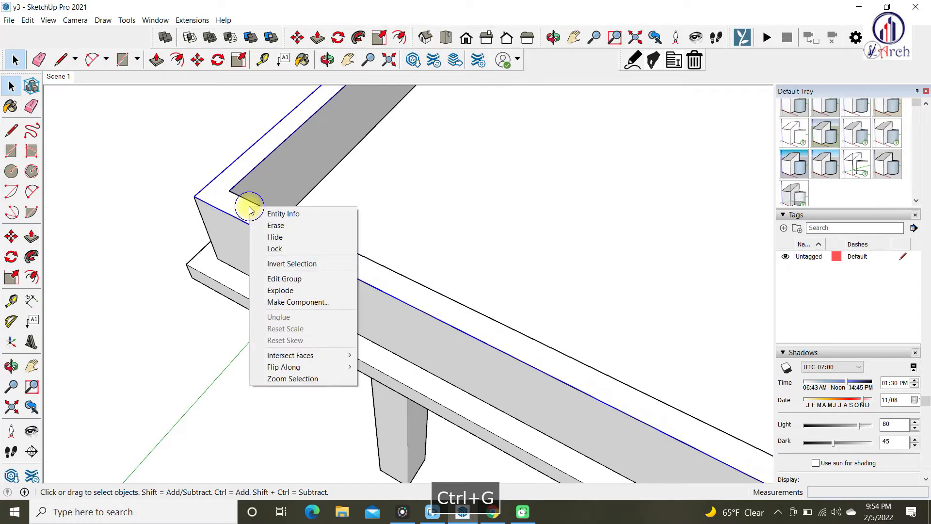
{"action": "left_click", "coordinate": [293, 279]}
{"action": "scroll", "coordinate": [228, 214], "scroll_direction": "down", "scroll_amount": 2}
Offset the pasted face's outline outward past both parapet sides and delete the leftover original outline
{"action": "key", "text": "ctrl+a"}
{"action": "scroll", "coordinate": [233, 211], "scroll_direction": "up", "scroll_amount": 2}
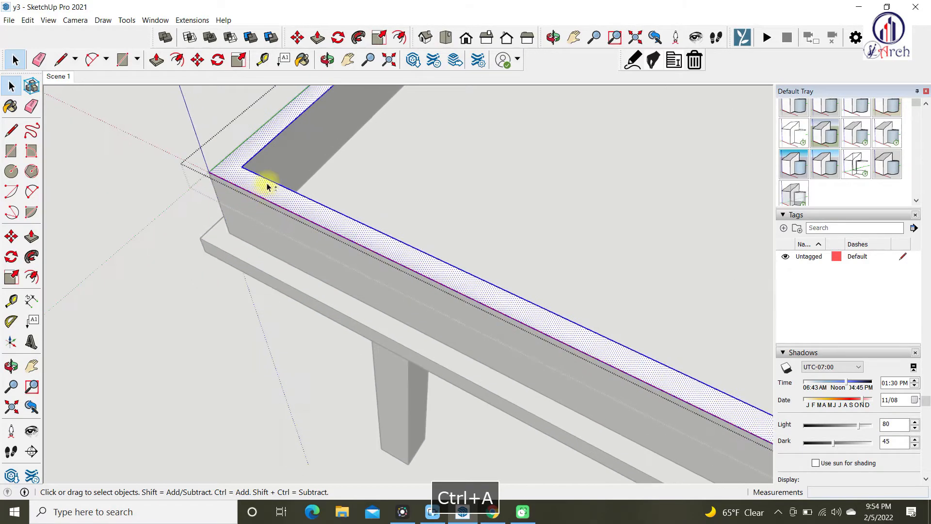
{"action": "left_click", "coordinate": [267, 186], "text": "shift"}
{"action": "scroll", "coordinate": [259, 201], "scroll_direction": "up", "scroll_amount": 1}
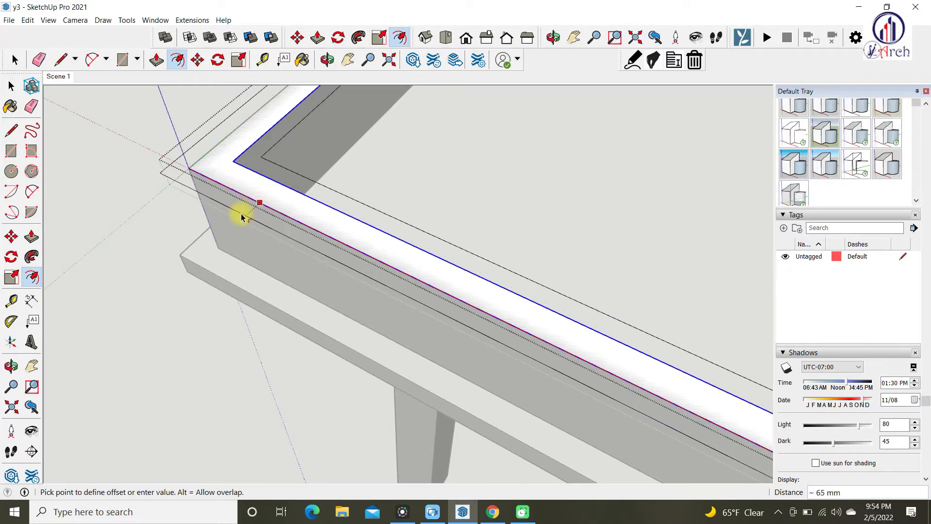
{"action": "key", "text": "Return"}
{"action": "key", "text": "space"}
{"action": "scroll", "coordinate": [252, 199], "scroll_direction": "down", "scroll_amount": 2}
{"action": "scroll", "coordinate": [274, 193], "scroll_direction": "up", "scroll_amount": 3}
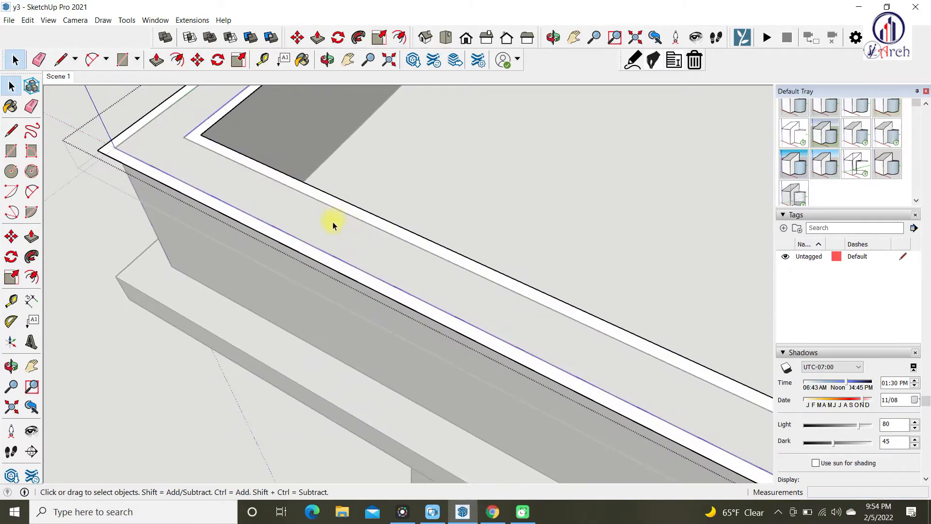
{"action": "key", "text": "Delete"}
{"action": "scroll", "coordinate": [329, 214], "scroll_direction": "down", "scroll_amount": 2}
Pull the widened face on top of the porch parapet upward to form a thin coping
{"action": "middle_click_drag", "start_coordinate": [326, 207], "coordinate": [366, 235]}
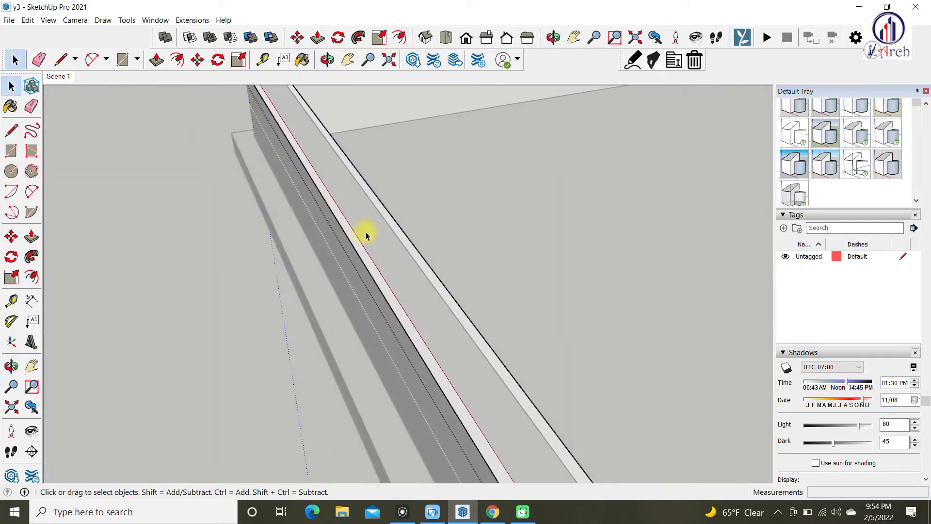
{"action": "key", "text": "p"}
{"action": "left_click", "coordinate": [364, 224]}
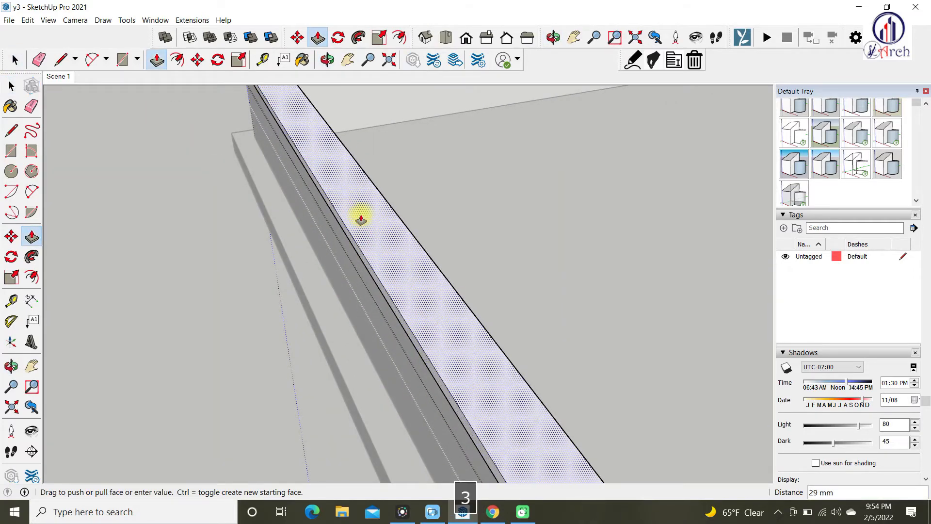
{"action": "key", "text": "Return"}
{"action": "key", "text": "space"}
{"action": "scroll", "coordinate": [361, 264], "scroll_direction": "down", "scroll_amount": 5}
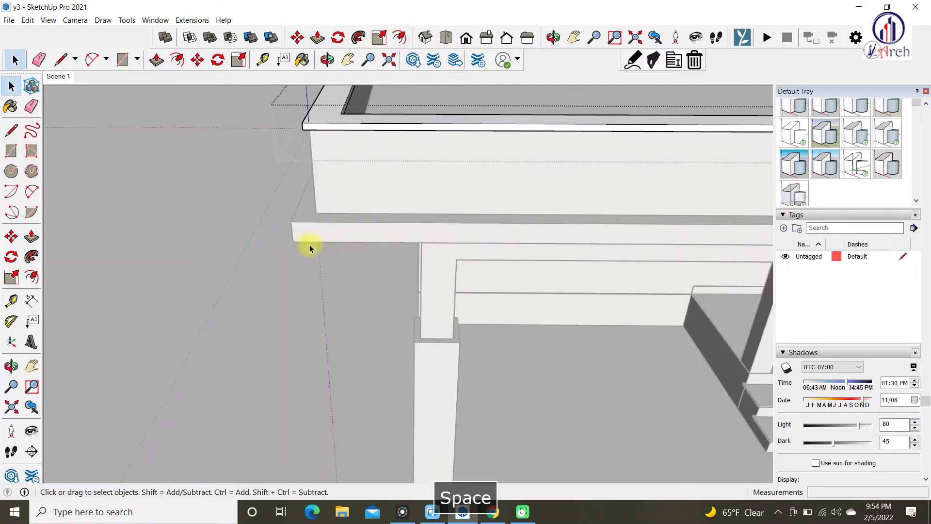
Draw a 30 × 30 mm square on the upper wall face beside the sloped roof
{"action": "middle_click_drag", "start_coordinate": [389, 266], "coordinate": [448, 184]}
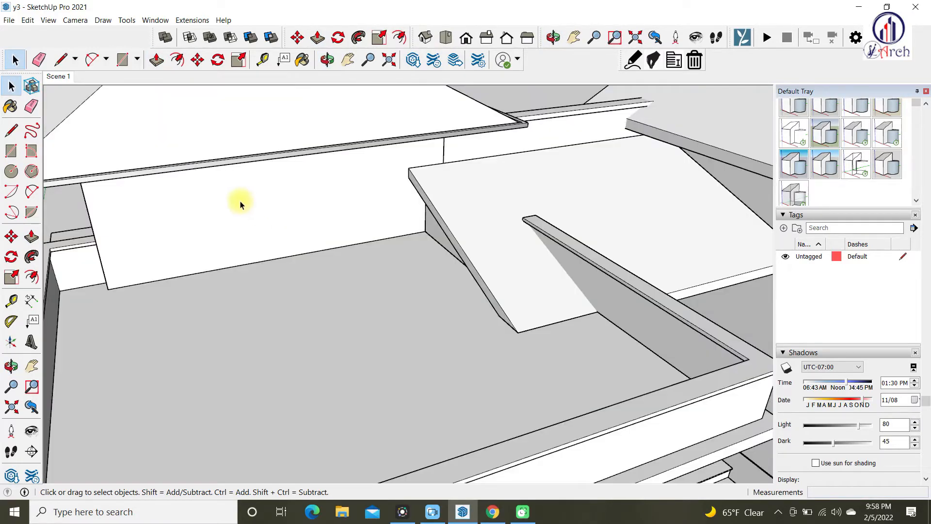
{"action": "scroll", "coordinate": [243, 213], "scroll_direction": "up", "scroll_amount": 3}
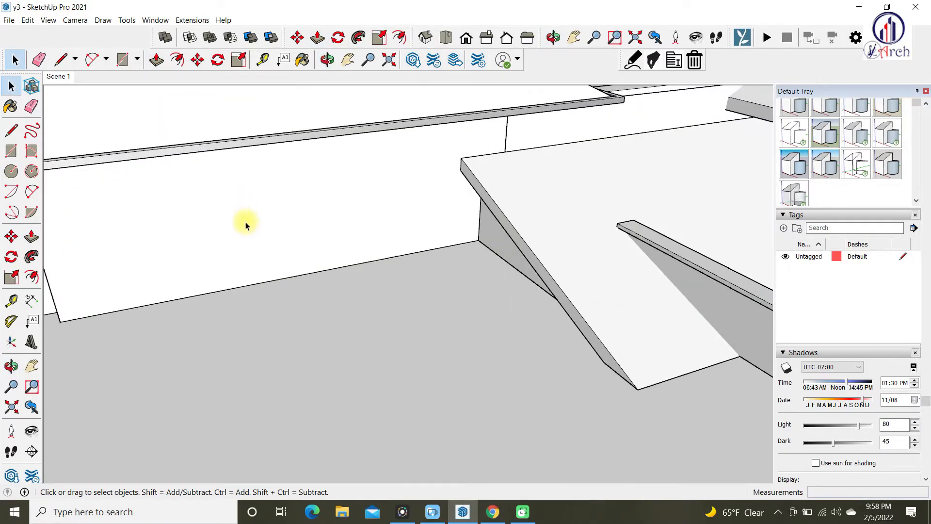
{"action": "key", "text": "r"}
{"action": "scroll", "coordinate": [245, 213], "scroll_direction": "up", "scroll_amount": 3}
{"action": "left_click", "coordinate": [245, 212]}
{"action": "scroll", "coordinate": [248, 214], "scroll_direction": "up", "scroll_amount": 4}
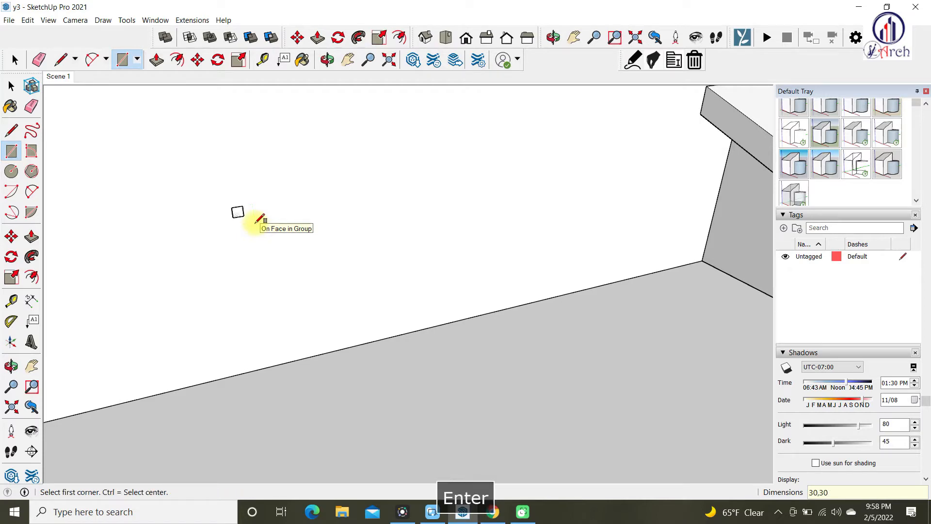
Move the small square by its corner onto the sloped roof's lower outer corner
{"action": "key", "text": "space"}
{"action": "scroll", "coordinate": [228, 226], "scroll_direction": "up", "scroll_amount": 3}
{"action": "scroll", "coordinate": [243, 237], "scroll_direction": "down", "scroll_amount": 2}
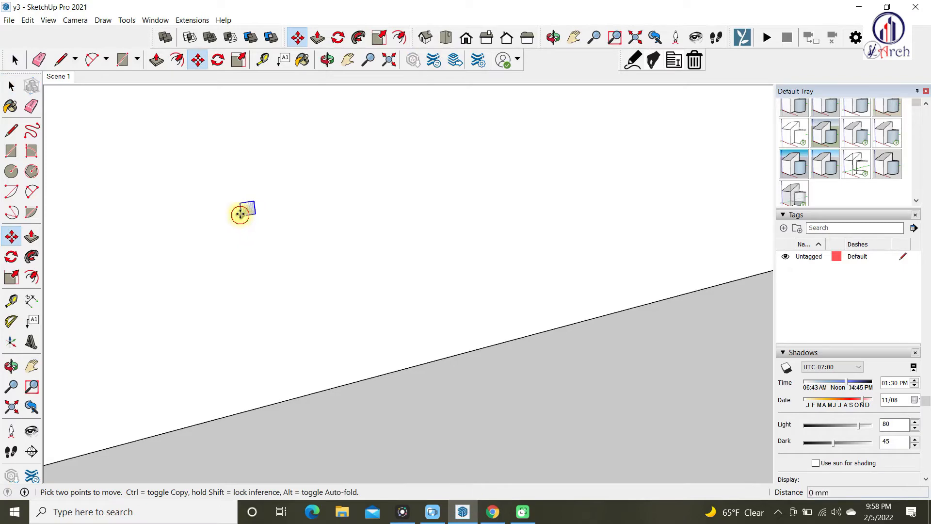
{"action": "scroll", "coordinate": [242, 211], "scroll_direction": "up", "scroll_amount": 6}
{"action": "key", "text": "shift"}
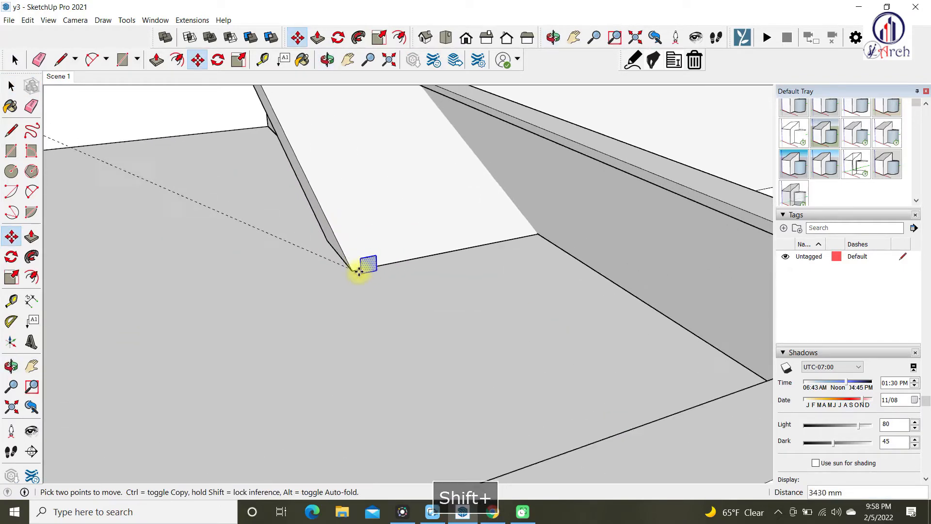
{"action": "scroll", "coordinate": [350, 271], "scroll_direction": "up", "scroll_amount": 4}
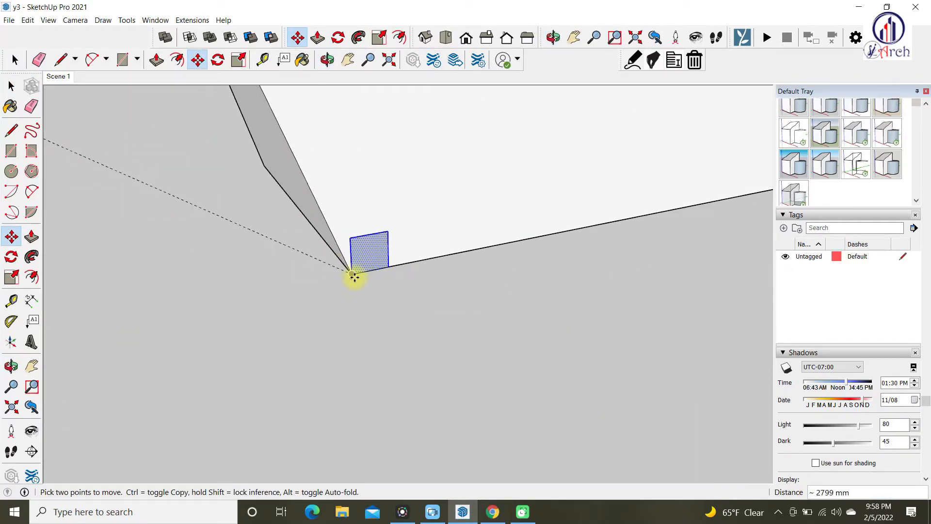
{"action": "middle_click_drag", "start_coordinate": [268, 304], "coordinate": [495, 318]}
{"action": "key", "text": "space"}
{"action": "scroll", "coordinate": [441, 285], "scroll_direction": "down", "scroll_amount": 3}
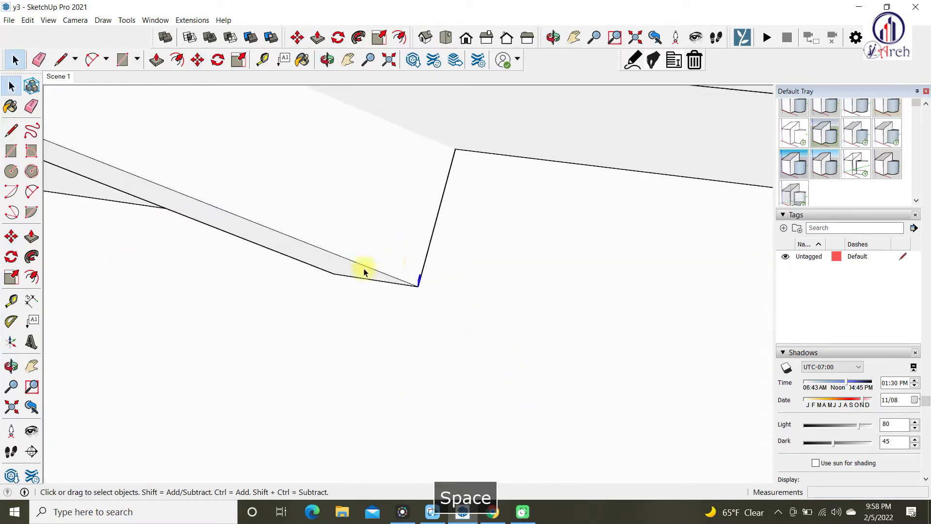
Group the small square at the roof corner and open the group for editing
{"action": "middle_click_drag", "start_coordinate": [391, 263], "coordinate": [573, 354], "text": "shift"}
{"action": "scroll", "coordinate": [415, 297], "scroll_direction": "down", "scroll_amount": 2}
{"action": "scroll", "coordinate": [520, 318], "scroll_direction": "up", "scroll_amount": 5}
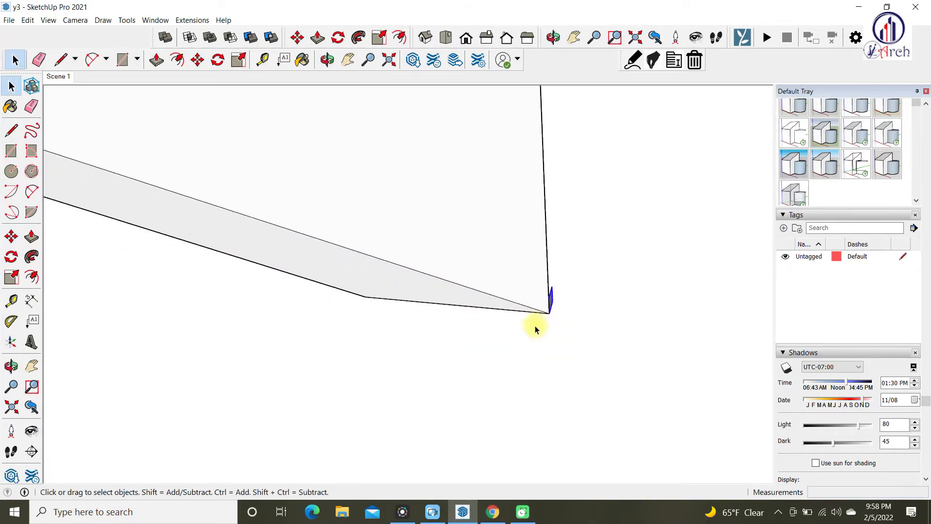
{"action": "scroll", "coordinate": [554, 298], "scroll_direction": "up", "scroll_amount": 2}
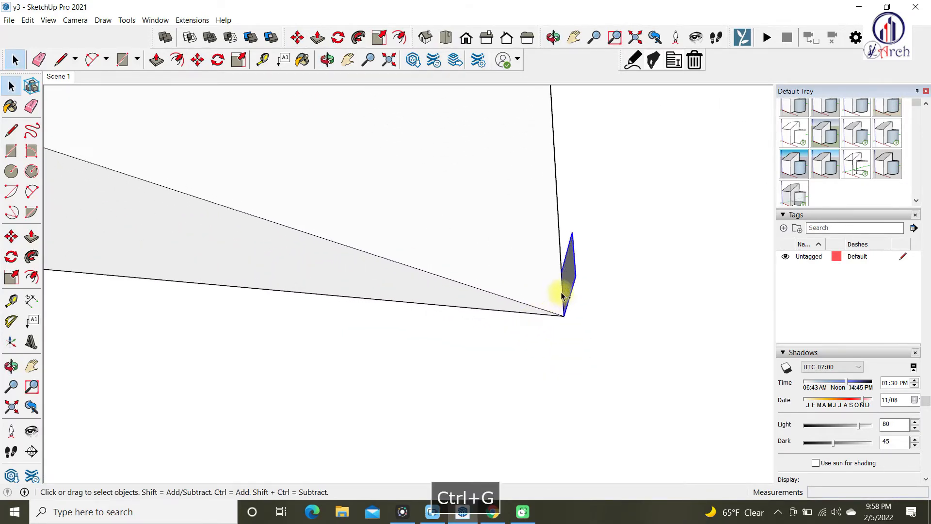
{"action": "double_click", "coordinate": [574, 263]}
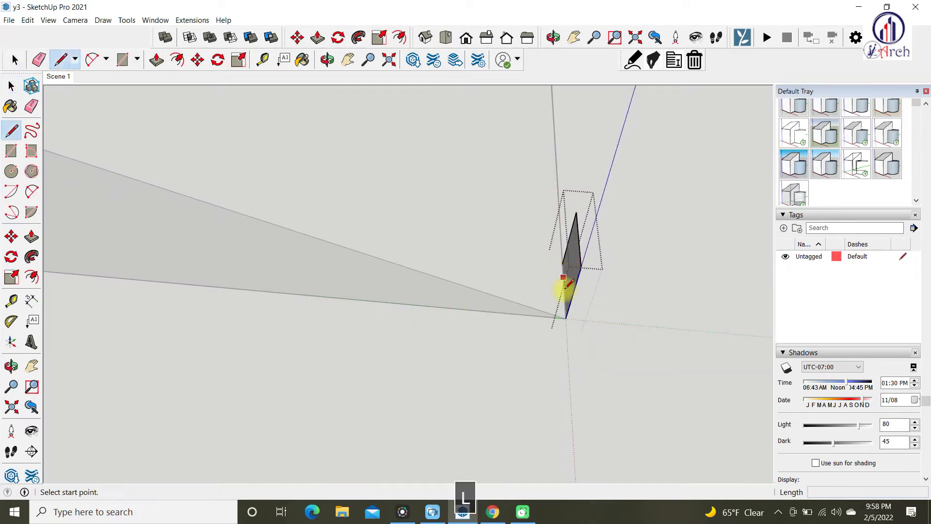
Trace the sloped roof's side edge with a line from the square and select that line as a sweep path
{"action": "middle_click_drag", "start_coordinate": [568, 310], "coordinate": [319, 266]}
{"action": "scroll", "coordinate": [340, 262], "scroll_direction": "up", "scroll_amount": 3}
{"action": "middle_click_drag", "start_coordinate": [376, 254], "coordinate": [422, 430], "text": "shift"}
{"action": "scroll", "coordinate": [121, 154], "scroll_direction": "down", "scroll_amount": 3}
{"action": "key", "text": "space"}
{"action": "scroll", "coordinate": [385, 357], "scroll_direction": "up", "scroll_amount": 3}
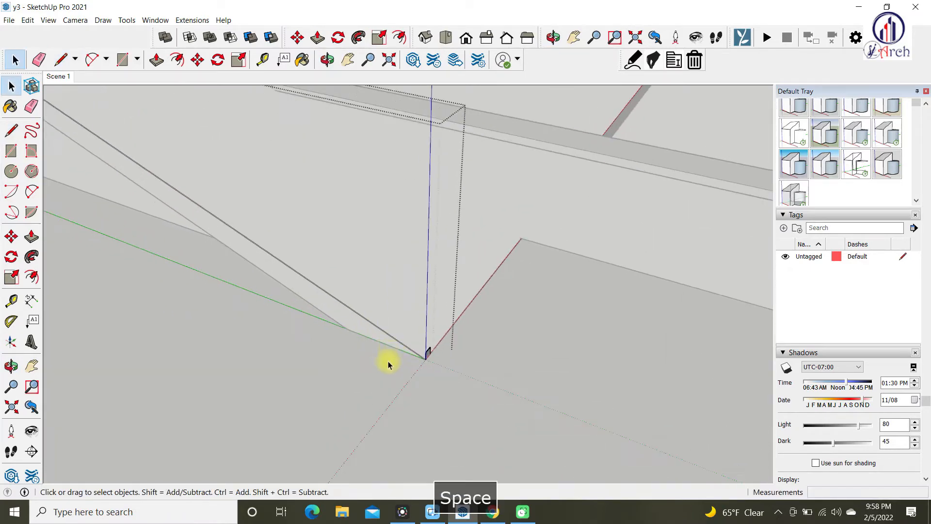
{"action": "middle_click_drag", "start_coordinate": [380, 385], "coordinate": [394, 312]}
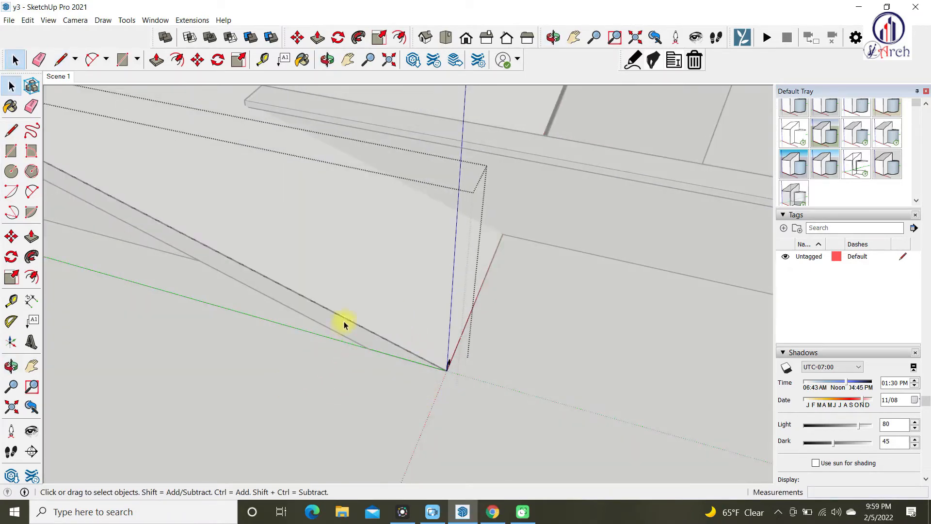
{"action": "middle_click_drag", "start_coordinate": [313, 331], "coordinate": [501, 318]}
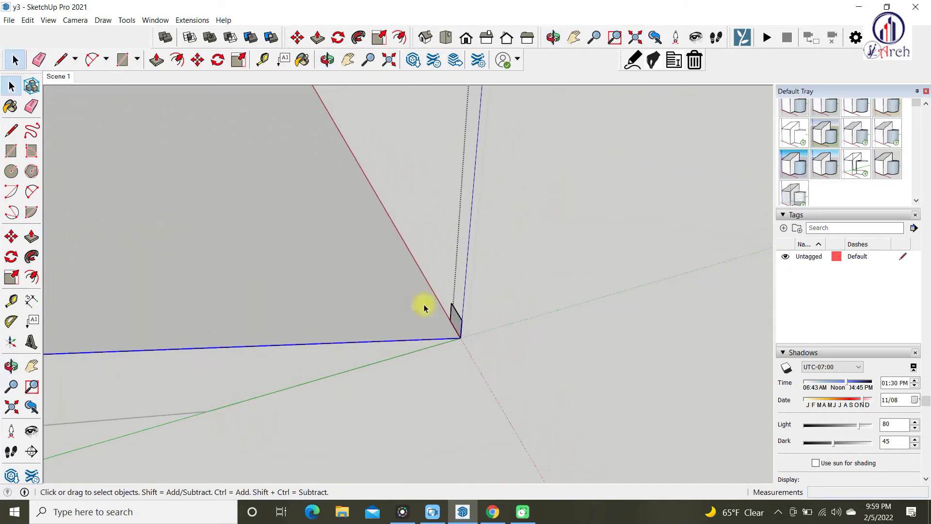
Sweep the square along the selected roof edge with Follow Me and reverse the resulting strip's faces
{"action": "left_click", "coordinate": [33, 256]}
{"action": "left_click_drag", "start_coordinate": [474, 332], "coordinate": [453, 347]}
{"action": "middle_click_drag", "start_coordinate": [454, 347], "coordinate": [301, 311]}
{"action": "key", "text": "space"}
{"action": "triple_click", "coordinate": [300, 313]}
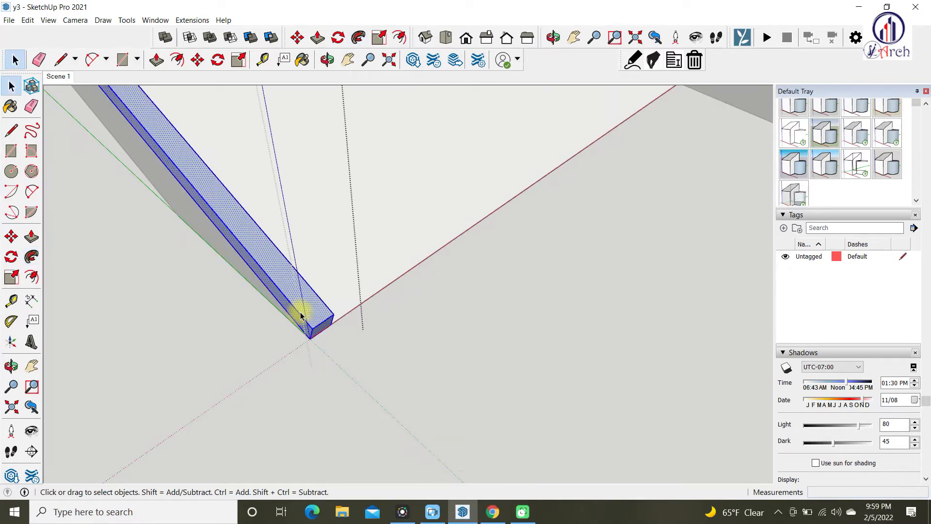
{"action": "right_click", "coordinate": [301, 314]}
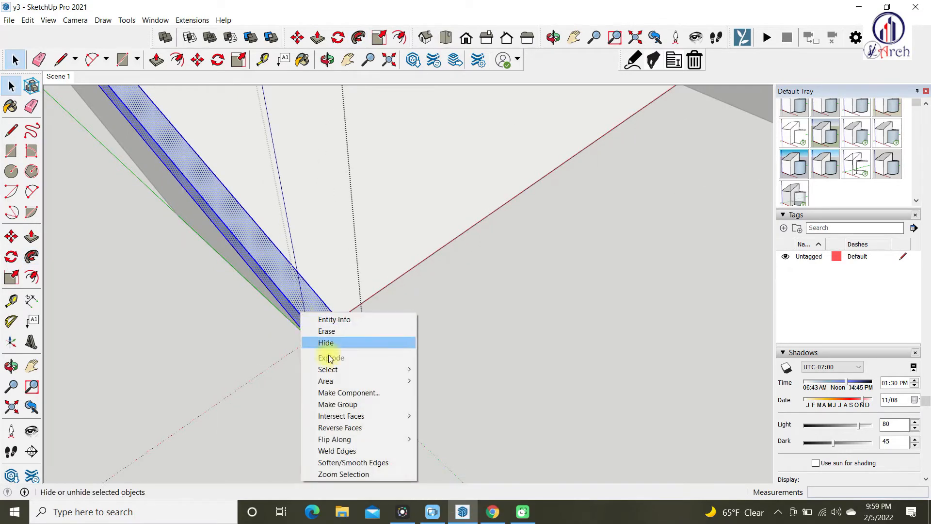
{"action": "left_click", "coordinate": [339, 427]}
Copy the edge strip group across the sloped roof to where its lower edge meets the porch parapet
{"action": "scroll", "coordinate": [301, 301], "scroll_direction": "down", "scroll_amount": 5}
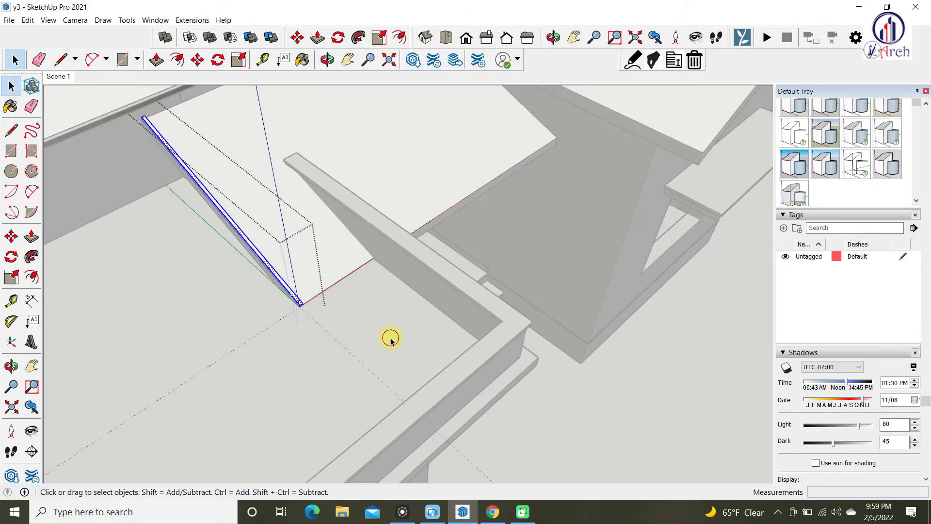
{"action": "middle_click_drag", "start_coordinate": [388, 337], "coordinate": [222, 225]}
{"action": "scroll", "coordinate": [226, 203], "scroll_direction": "down", "scroll_amount": 6}
{"action": "middle_click_drag", "start_coordinate": [359, 253], "coordinate": [245, 191]}
{"action": "scroll", "coordinate": [258, 274], "scroll_direction": "up", "scroll_amount": 10}
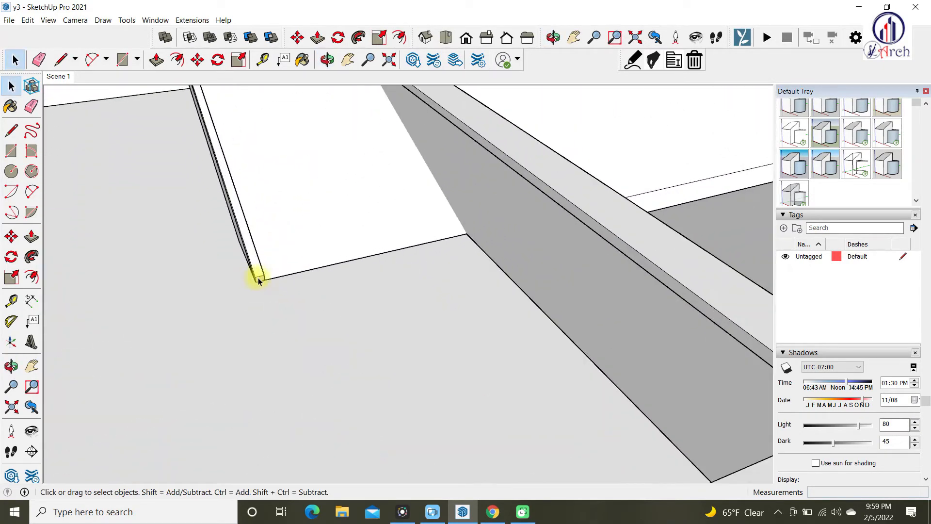
{"action": "scroll", "coordinate": [264, 285], "scroll_direction": "up", "scroll_amount": 3}
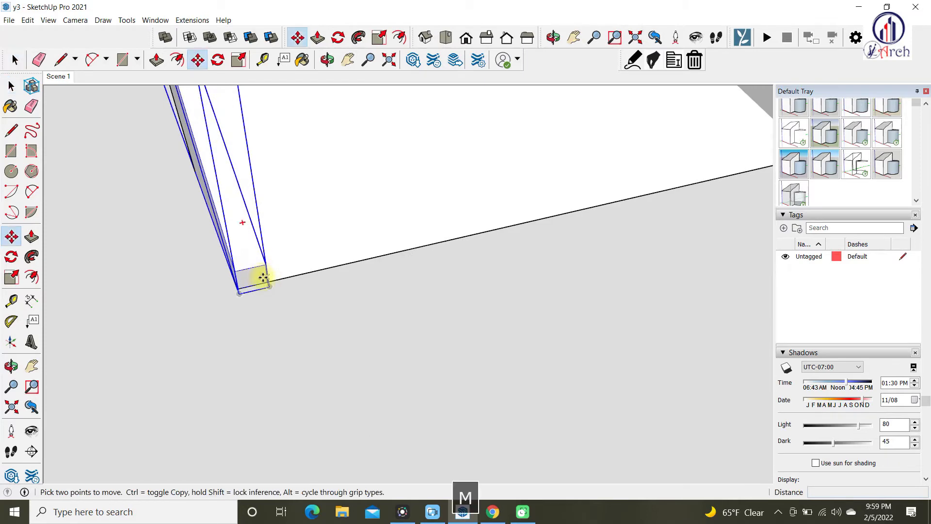
{"action": "key", "text": "ctrl"}
{"action": "left_click", "coordinate": [269, 282]}
{"action": "scroll", "coordinate": [97, 383], "scroll_direction": "down", "scroll_amount": 1}
{"action": "middle_click_drag", "start_coordinate": [515, 223], "coordinate": [147, 301], "text": "shift"}
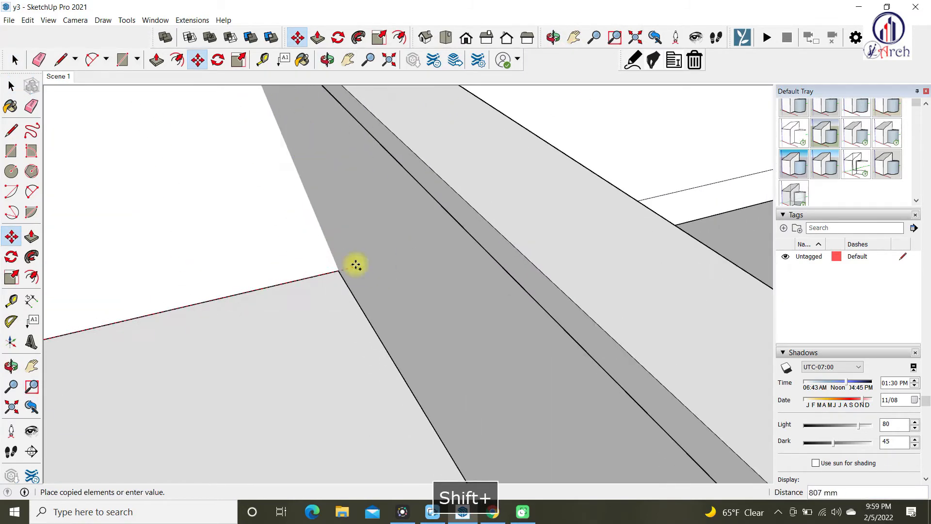
{"action": "scroll", "coordinate": [342, 272], "scroll_direction": "up", "scroll_amount": 4}
{"action": "key", "text": "space"}
Move the copied strip to the sloped roof's opposite lower corner, beside the gabled block's wall
{"action": "scroll", "coordinate": [437, 168], "scroll_direction": "down", "scroll_amount": 6}
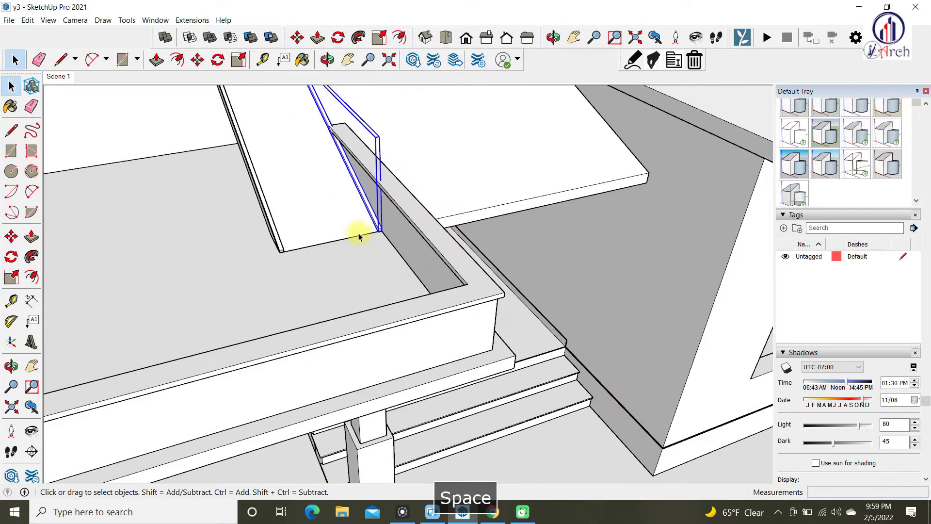
{"action": "middle_click_drag", "start_coordinate": [334, 243], "coordinate": [312, 307], "text": "shift"}
{"action": "scroll", "coordinate": [335, 275], "scroll_direction": "up", "scroll_amount": 2}
{"action": "scroll", "coordinate": [363, 286], "scroll_direction": "up", "scroll_amount": 2}
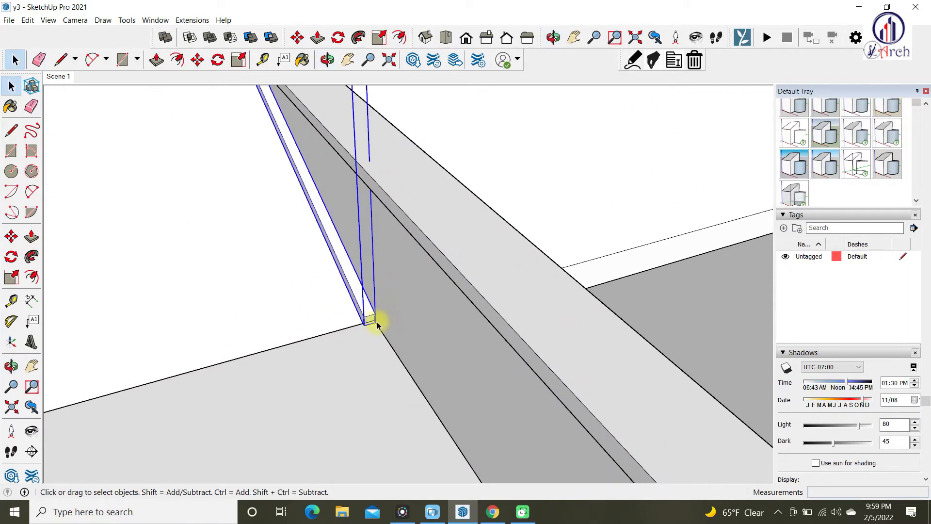
{"action": "key", "text": "m"}
{"action": "scroll", "coordinate": [383, 337], "scroll_direction": "up", "scroll_amount": 3}
{"action": "left_click", "coordinate": [370, 311]}
{"action": "scroll", "coordinate": [104, 365], "scroll_direction": "down", "scroll_amount": 4}
{"action": "middle_click_drag", "start_coordinate": [483, 211], "coordinate": [274, 271], "text": "shift"}
{"action": "scroll", "coordinate": [577, 245], "scroll_direction": "up", "scroll_amount": 2}
{"action": "left_click", "coordinate": [562, 234]}
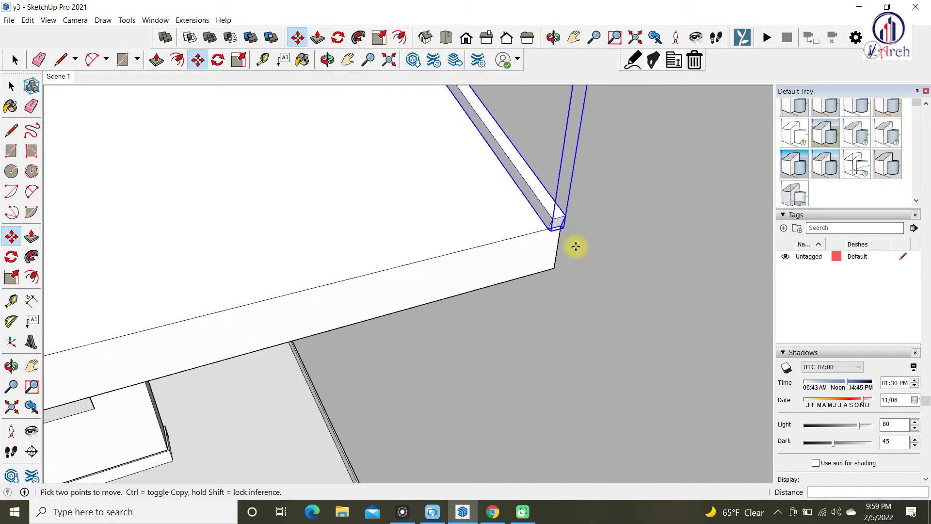
Select both roof edge strips and examine them together with the entrance from the front and from below
{"action": "key", "text": "space"}
{"action": "scroll", "coordinate": [582, 223], "scroll_direction": "down", "scroll_amount": 3}
{"action": "scroll", "coordinate": [601, 215], "scroll_direction": "down", "scroll_amount": 2}
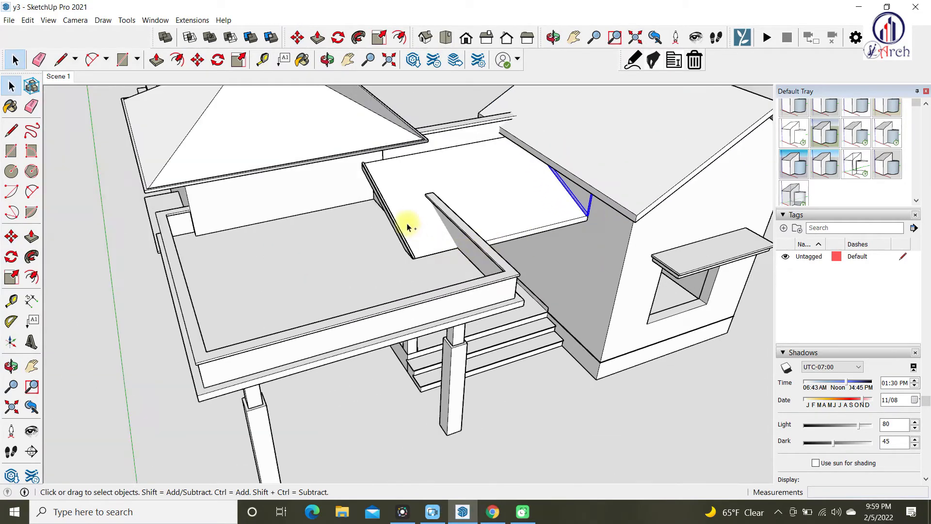
{"action": "middle_click_drag", "start_coordinate": [555, 223], "coordinate": [468, 135]}
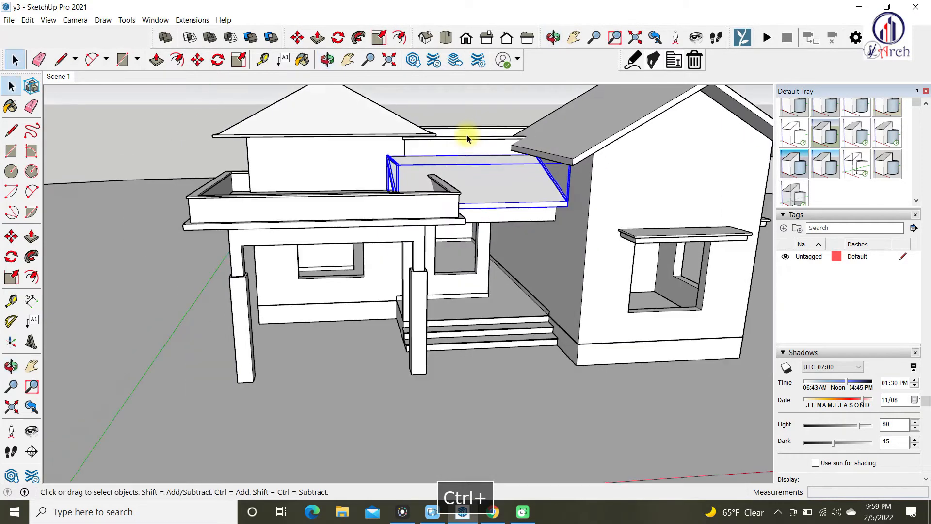
{"action": "scroll", "coordinate": [456, 233], "scroll_direction": "down", "scroll_amount": 3}
{"action": "scroll", "coordinate": [447, 260], "scroll_direction": "up", "scroll_amount": 5}
{"action": "scroll", "coordinate": [474, 197], "scroll_direction": "down", "scroll_amount": 6}
{"action": "middle_click_drag", "start_coordinate": [362, 203], "coordinate": [443, 229], "text": "shift"}
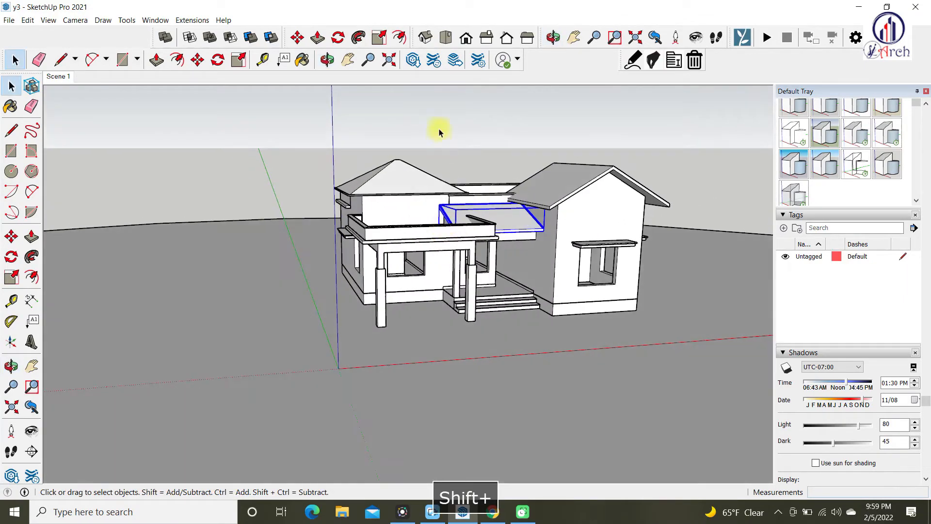
{"action": "middle_click_drag", "start_coordinate": [532, 203], "coordinate": [424, 129]}
{"action": "scroll", "coordinate": [453, 203], "scroll_direction": "up", "scroll_amount": 6}
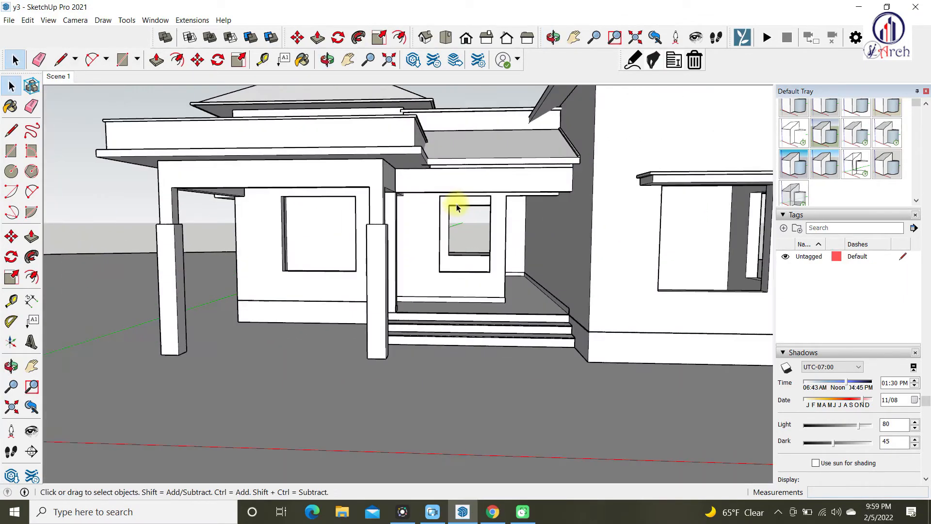
Open the slab group beneath the sloped roof and intersect its front face with the model
{"action": "scroll", "coordinate": [454, 165], "scroll_direction": "up", "scroll_amount": 2}
{"action": "scroll", "coordinate": [361, 162], "scroll_direction": "down", "scroll_amount": 3}
{"action": "scroll", "coordinate": [435, 171], "scroll_direction": "down", "scroll_amount": 3}
{"action": "middle_click_drag", "start_coordinate": [434, 170], "coordinate": [335, 220]}
{"action": "scroll", "coordinate": [310, 125], "scroll_direction": "up", "scroll_amount": 3}
{"action": "scroll", "coordinate": [359, 183], "scroll_direction": "up", "scroll_amount": 5}
{"action": "middle_click_drag", "start_coordinate": [359, 184], "coordinate": [328, 183]}
{"action": "scroll", "coordinate": [339, 173], "scroll_direction": "down", "scroll_amount": 4}
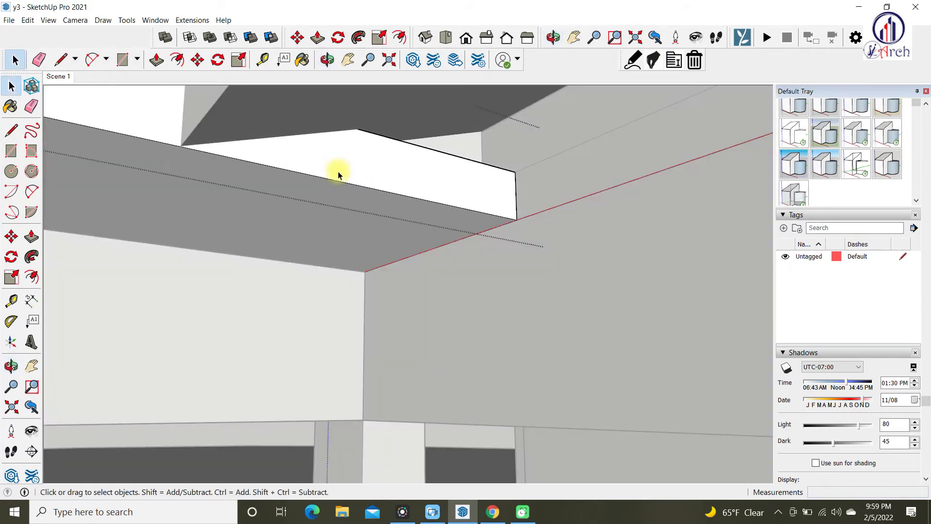
{"action": "right_click", "coordinate": [359, 181]}
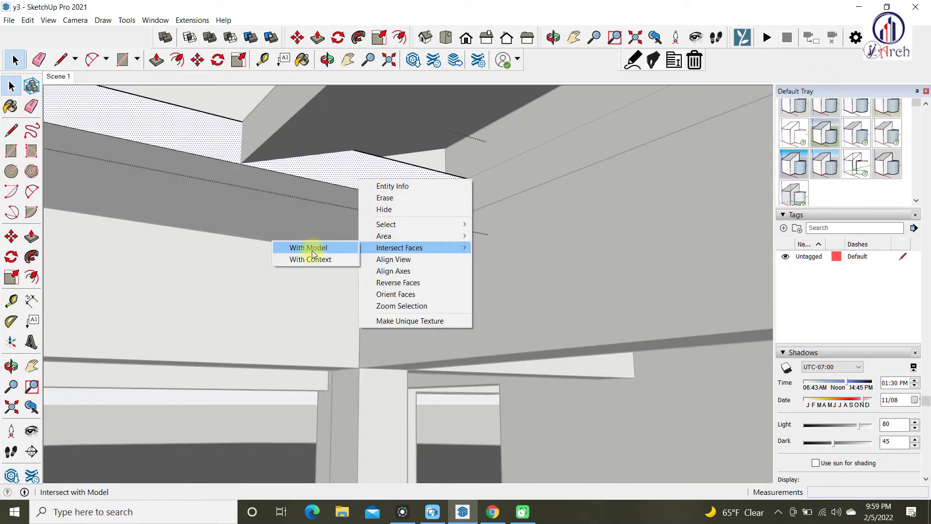
{"action": "left_click", "coordinate": [310, 248]}
{"action": "key", "text": "p"}
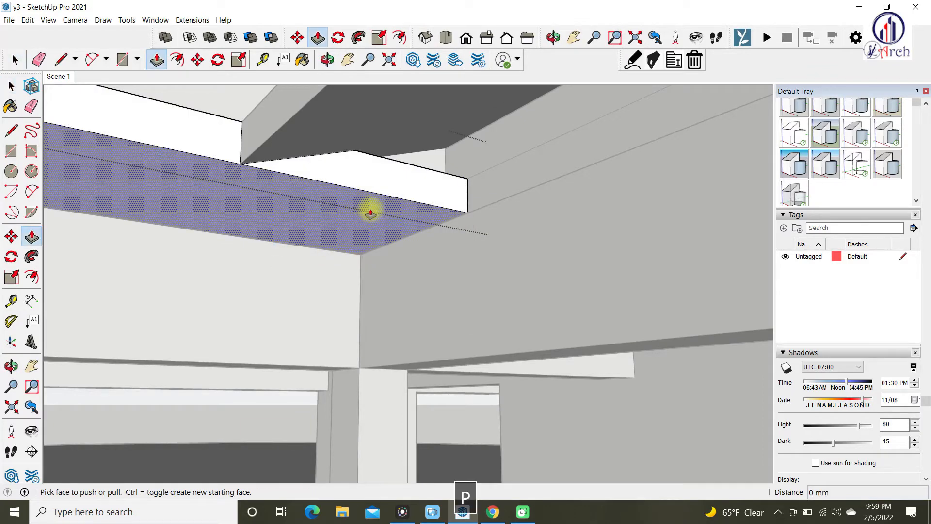
{"action": "left_click", "coordinate": [370, 179]}
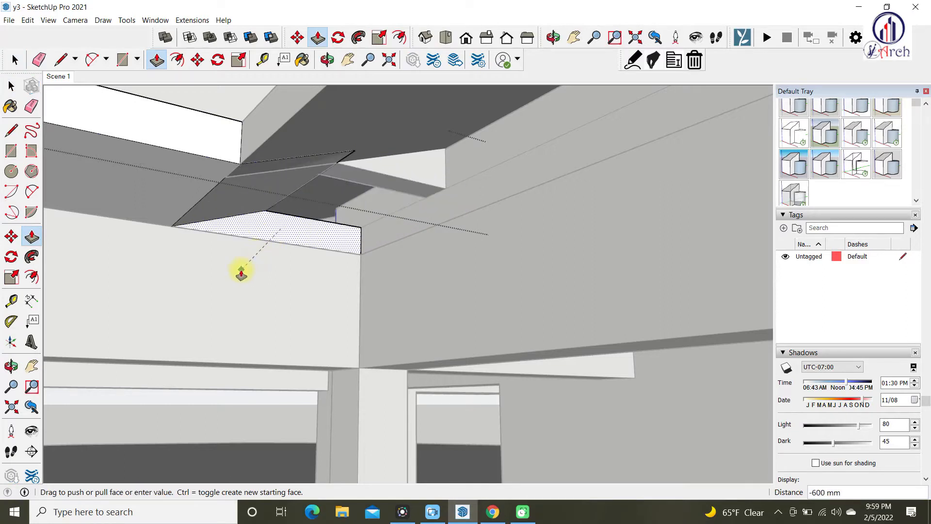
{"action": "scroll", "coordinate": [241, 273], "scroll_direction": "down", "scroll_amount": 1}
{"action": "key", "text": "space"}
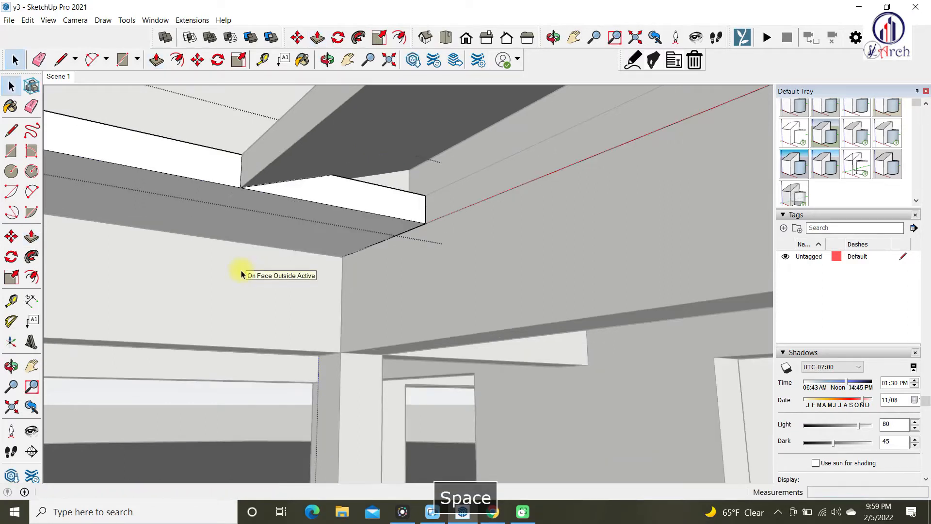
Split the slab's front face with a vertical line at the porch slab and push the portion beneath the porch back to the wall
{"action": "scroll", "coordinate": [264, 170], "scroll_direction": "up", "scroll_amount": 3}
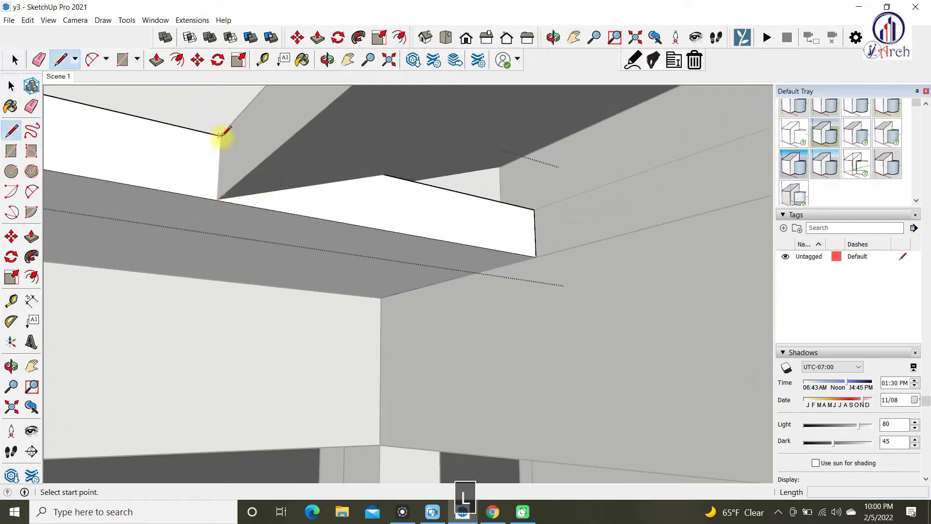
{"action": "key", "text": "space"}
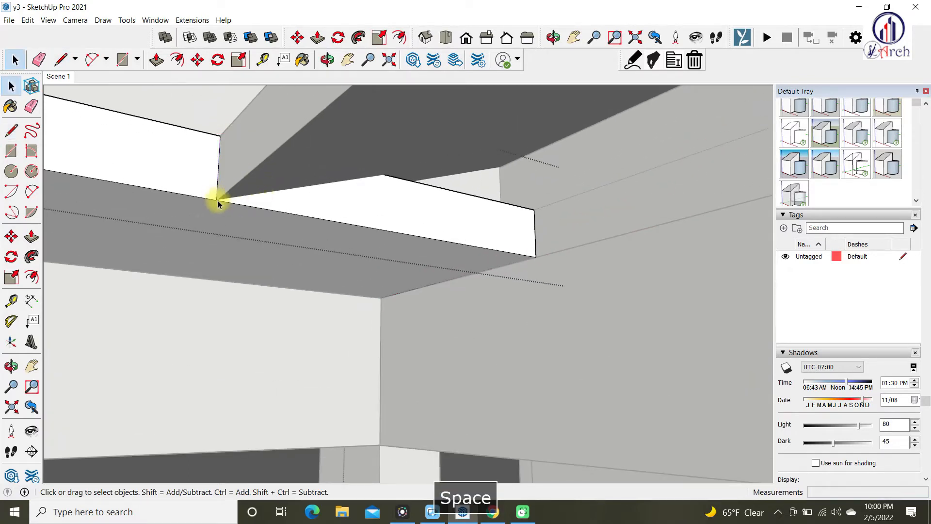
{"action": "key", "text": "p"}
{"action": "left_click", "coordinate": [272, 223]}
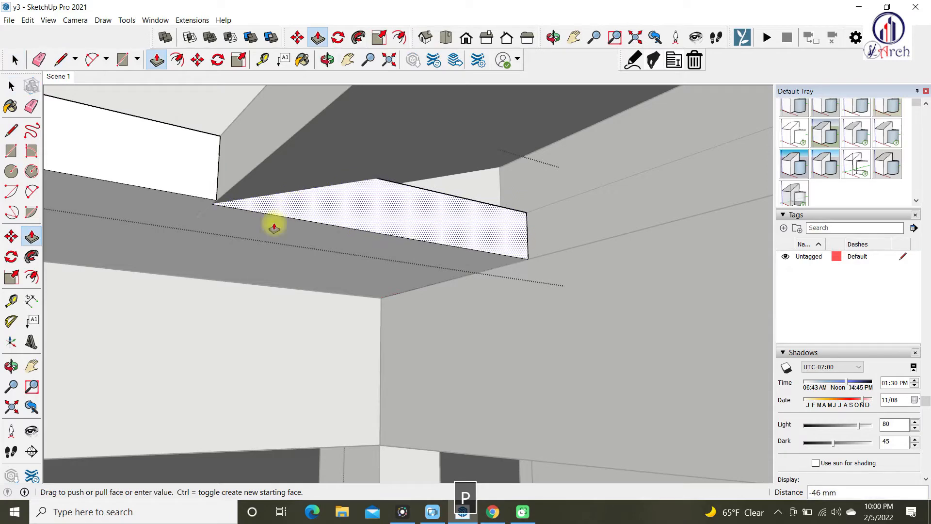
{"action": "left_click", "coordinate": [211, 315]}
Examine the trimmed slab and the sloped roof's junction with the porch from several sides
{"action": "middle_click_drag", "start_coordinate": [256, 308], "coordinate": [435, 336]}
{"action": "scroll", "coordinate": [373, 284], "scroll_direction": "up", "scroll_amount": 3}
{"action": "key", "text": "space"}
{"action": "scroll", "coordinate": [372, 283], "scroll_direction": "up", "scroll_amount": 3}
{"action": "scroll", "coordinate": [435, 337], "scroll_direction": "down", "scroll_amount": 3}
{"action": "scroll", "coordinate": [485, 222], "scroll_direction": "down", "scroll_amount": 3}
{"action": "middle_click_drag", "start_coordinate": [484, 222], "coordinate": [487, 296]}
{"action": "scroll", "coordinate": [306, 301], "scroll_direction": "down", "scroll_amount": 3}
{"action": "middle_click_drag", "start_coordinate": [306, 301], "coordinate": [517, 340]}
{"action": "scroll", "coordinate": [517, 340], "scroll_direction": "up", "scroll_amount": 5}
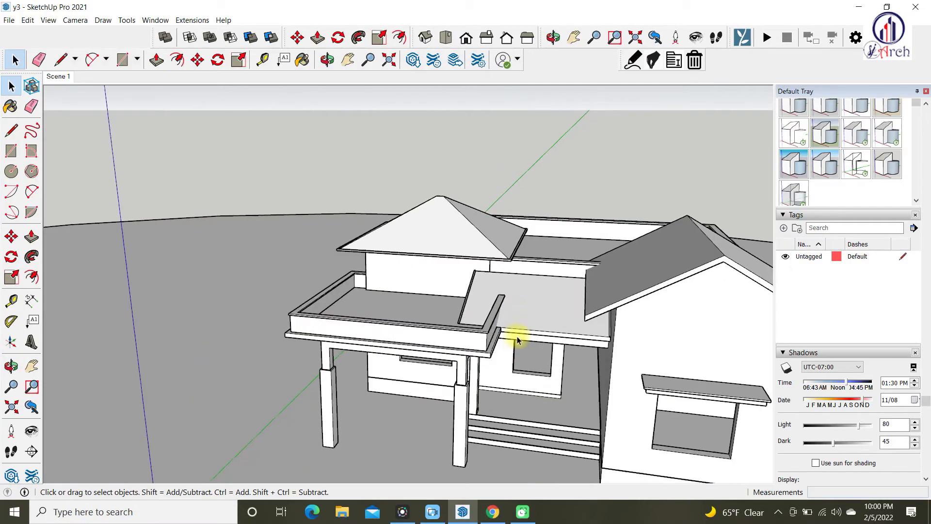
Hide the porch parapet and examine the lower corner of the sloped roof above the porch slab
{"action": "key", "text": "ctrl+h"}
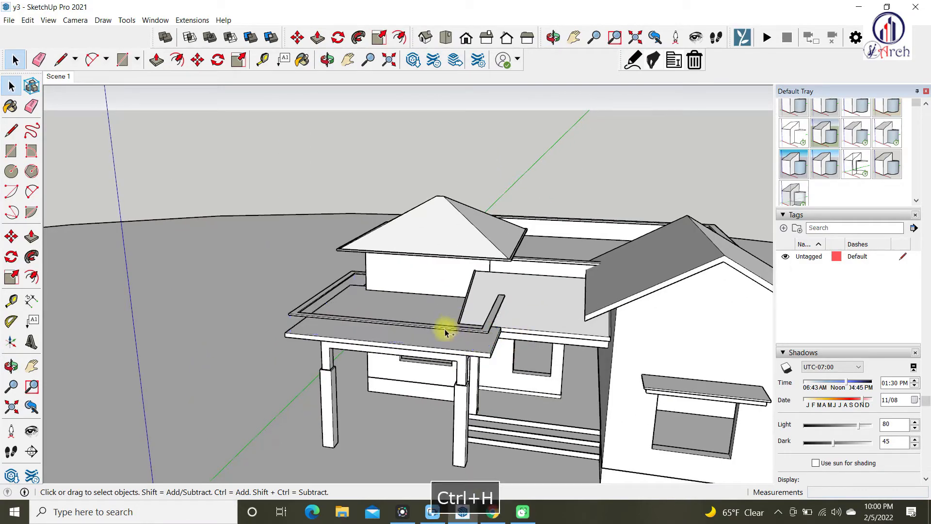
{"action": "middle_click_drag", "start_coordinate": [443, 333], "coordinate": [544, 359]}
{"action": "scroll", "coordinate": [499, 326], "scroll_direction": "up", "scroll_amount": 3}
{"action": "scroll", "coordinate": [499, 326], "scroll_direction": "up", "scroll_amount": 3}
{"action": "middle_click_drag", "start_coordinate": [499, 326], "coordinate": [443, 370]}
{"action": "scroll", "coordinate": [457, 260], "scroll_direction": "down", "scroll_amount": 3}
{"action": "scroll", "coordinate": [436, 231], "scroll_direction": "up", "scroll_amount": 3}
{"action": "scroll", "coordinate": [430, 252], "scroll_direction": "up", "scroll_amount": 3}
{"action": "scroll", "coordinate": [407, 264], "scroll_direction": "up", "scroll_amount": 2}
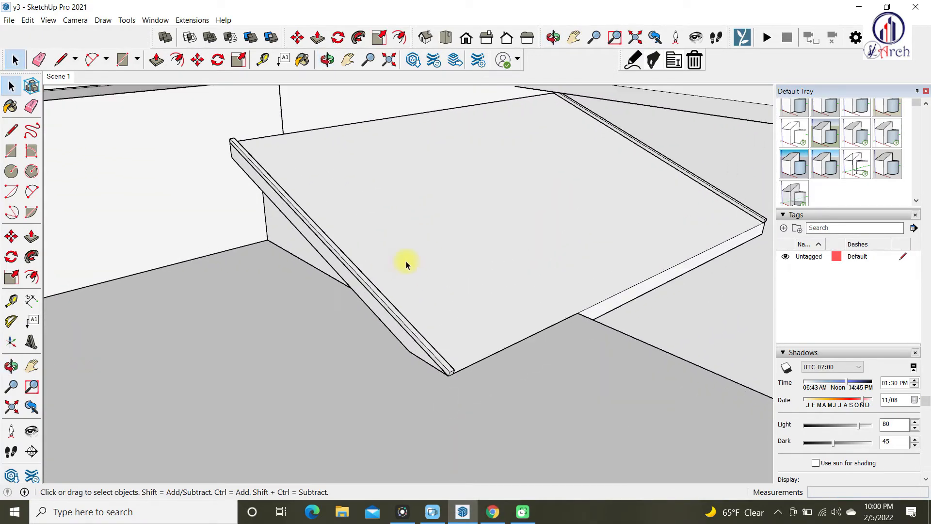
Hide the sloped roof to inspect the beams and walls beneath it, and undo the hiding
{"action": "scroll", "coordinate": [398, 270], "scroll_direction": "down", "scroll_amount": 3}
{"action": "middle_click_drag", "start_coordinate": [398, 269], "coordinate": [422, 326]}
{"action": "scroll", "coordinate": [422, 326], "scroll_direction": "up", "scroll_amount": 2}
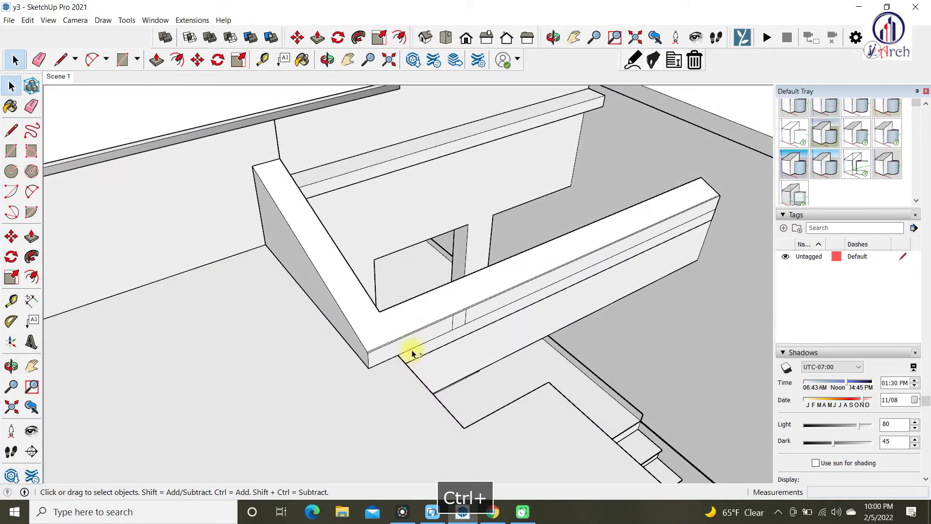
{"action": "middle_click_drag", "start_coordinate": [367, 343], "coordinate": [173, 284]}
{"action": "scroll", "coordinate": [249, 291], "scroll_direction": "up", "scroll_amount": 2}
{"action": "middle_click_drag", "start_coordinate": [249, 291], "coordinate": [277, 304]}
{"action": "scroll", "coordinate": [289, 308], "scroll_direction": "up", "scroll_amount": 3}
{"action": "key", "text": "ctrl+z"}
Examine the sloped roof slab's junction with the porch beam from below and above, showing the back edges
{"action": "middle_click_drag", "start_coordinate": [266, 337], "coordinate": [354, 218]}
{"action": "scroll", "coordinate": [363, 275], "scroll_direction": "down", "scroll_amount": 2}
{"action": "scroll", "coordinate": [370, 284], "scroll_direction": "up", "scroll_amount": 2}
{"action": "middle_click_drag", "start_coordinate": [386, 283], "coordinate": [269, 146]}
{"action": "key", "text": "space"}
{"action": "scroll", "coordinate": [406, 191], "scroll_direction": "up", "scroll_amount": 4}
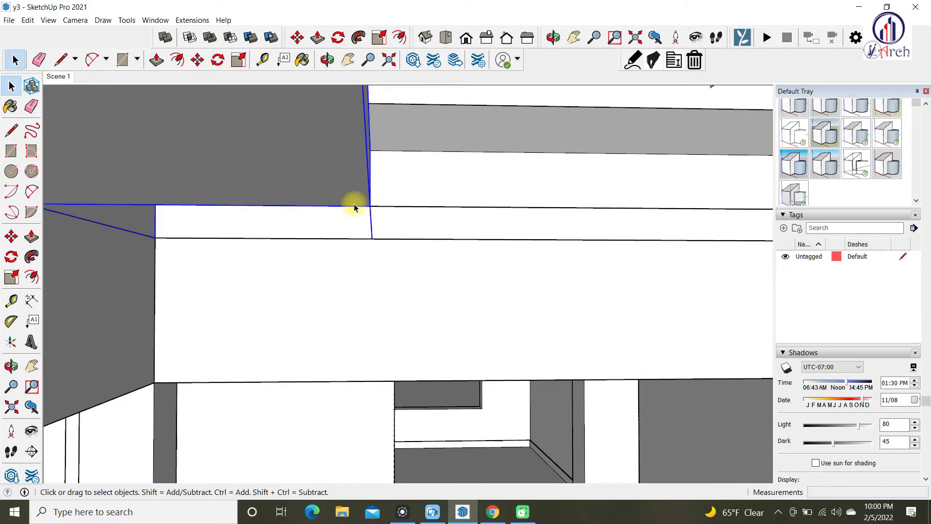
{"action": "scroll", "coordinate": [354, 206], "scroll_direction": "down", "scroll_amount": 3}
{"action": "middle_click_drag", "start_coordinate": [370, 202], "coordinate": [517, 263]}
{"action": "scroll", "coordinate": [430, 333], "scroll_direction": "up", "scroll_amount": 2}
{"action": "middle_click_drag", "start_coordinate": [607, 202], "coordinate": [546, 316]}
{"action": "key", "text": "space"}
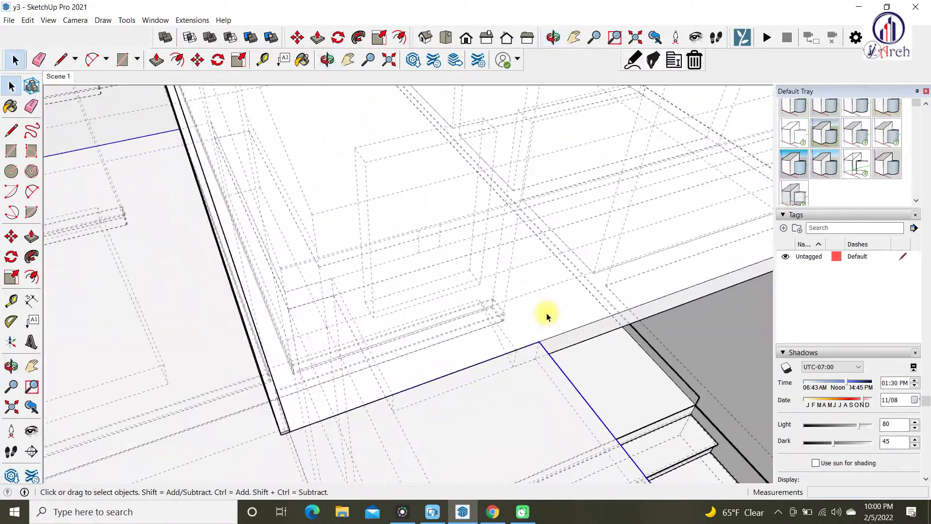
Open the sloped roof slab group and examine its underside and notch against the porch slab
{"action": "double_click", "coordinate": [545, 307]}
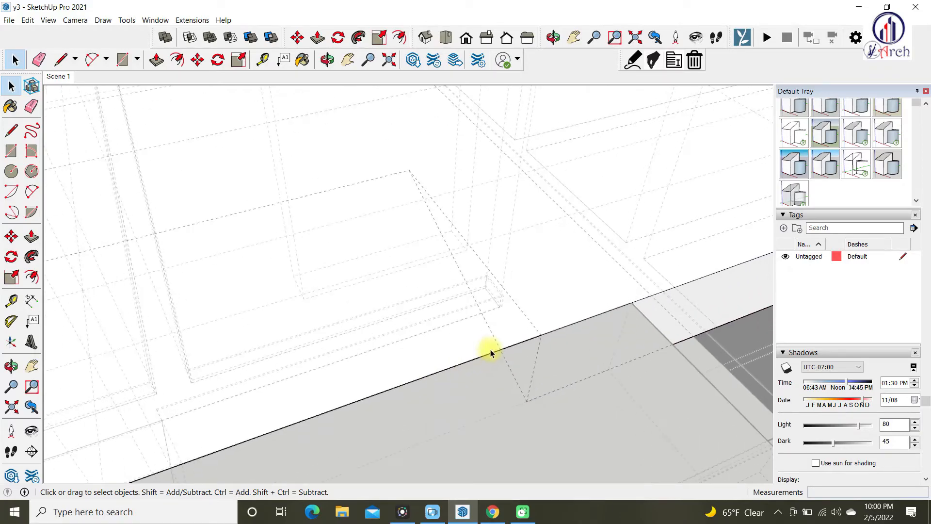
{"action": "key", "text": "space"}
{"action": "middle_click_drag", "start_coordinate": [469, 348], "coordinate": [550, 293]}
{"action": "middle_click_drag", "start_coordinate": [606, 318], "coordinate": [601, 297]}
{"action": "scroll", "coordinate": [374, 327], "scroll_direction": "up", "scroll_amount": 4}
{"action": "left_click", "coordinate": [356, 285]}
{"action": "left_click", "coordinate": [334, 256]}
{"action": "scroll", "coordinate": [374, 279], "scroll_direction": "down", "scroll_amount": 4}
{"action": "middle_click_drag", "start_coordinate": [359, 318], "coordinate": [379, 215], "text": "shift"}
{"action": "scroll", "coordinate": [340, 358], "scroll_direction": "up", "scroll_amount": 5}
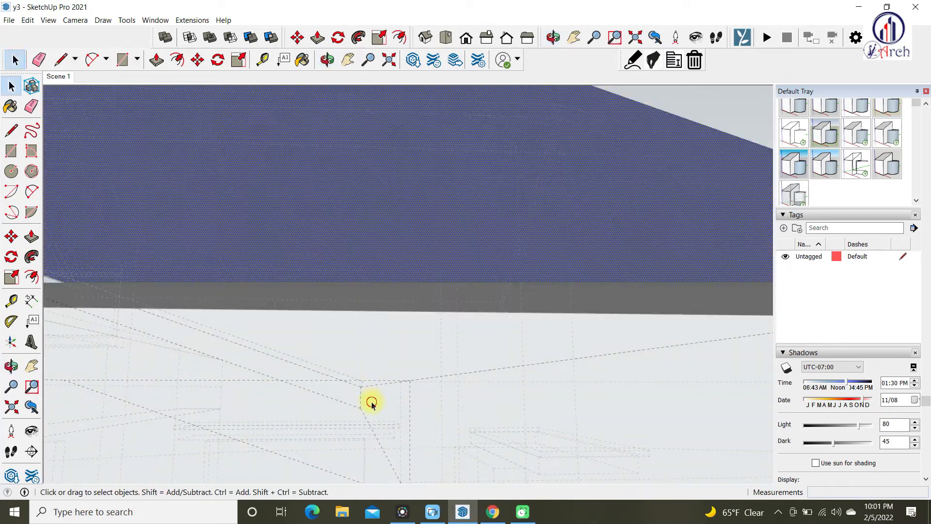
{"action": "middle_click_drag", "start_coordinate": [410, 388], "coordinate": [283, 136]}
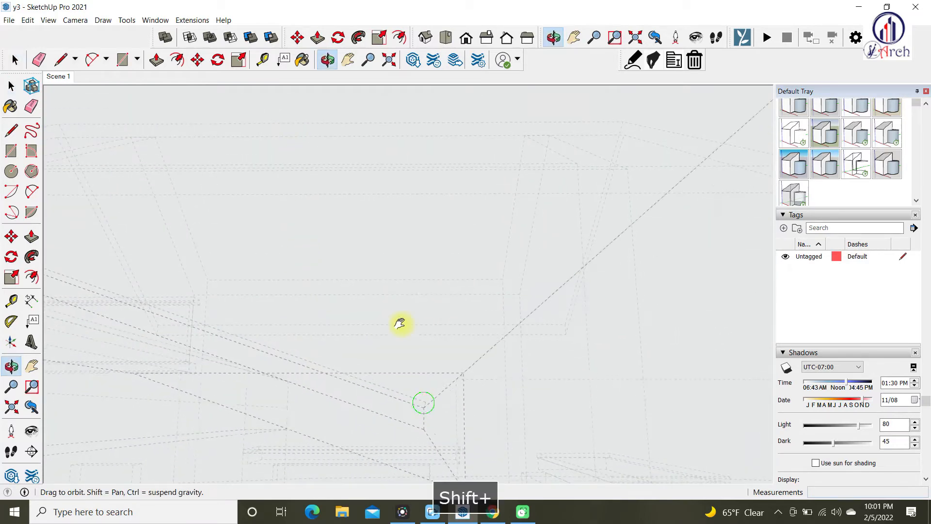
{"action": "mouse_move", "coordinate": [379, 350]}
{"action": "middle_mouse_down"}
{"action": "mouse_move", "coordinate": [420, 381]}
{"action": "mouse_move", "coordinate": [407, 399]}
{"action": "mouse_move", "coordinate": [291, 277]}
{"action": "mouse_move", "coordinate": [297, 307]}
{"action": "mouse_move", "coordinate": [342, 287]}
{"action": "mouse_move", "coordinate": [366, 243]}
{"action": "mouse_move", "coordinate": [412, 241]}
{"action": "middle_mouse_up"}
{"action": "key", "text": "space"}
{"action": "scroll", "coordinate": [412, 241], "scroll_direction": "down", "scroll_amount": 5}
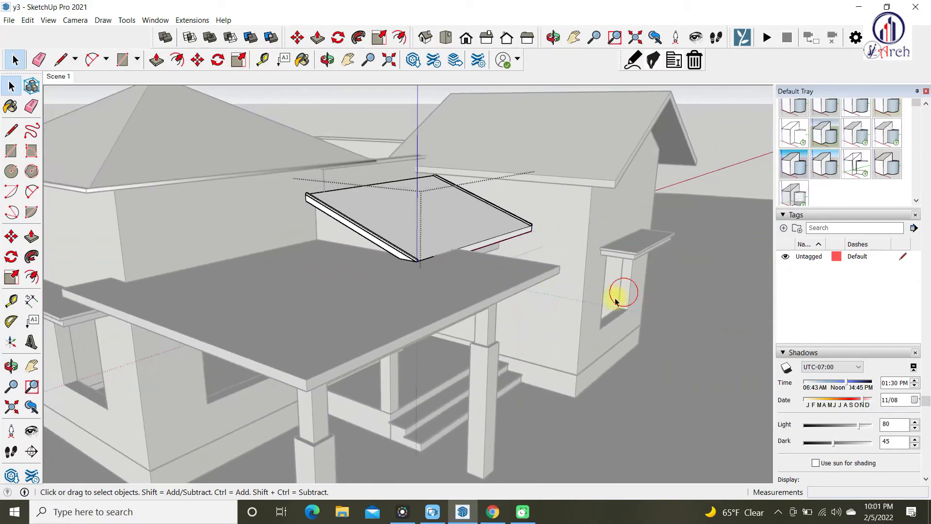
Close the roof slab group and hide the flat porch slab above the columns
{"action": "left_click", "coordinate": [494, 302]}
{"action": "left_click", "coordinate": [452, 305]}
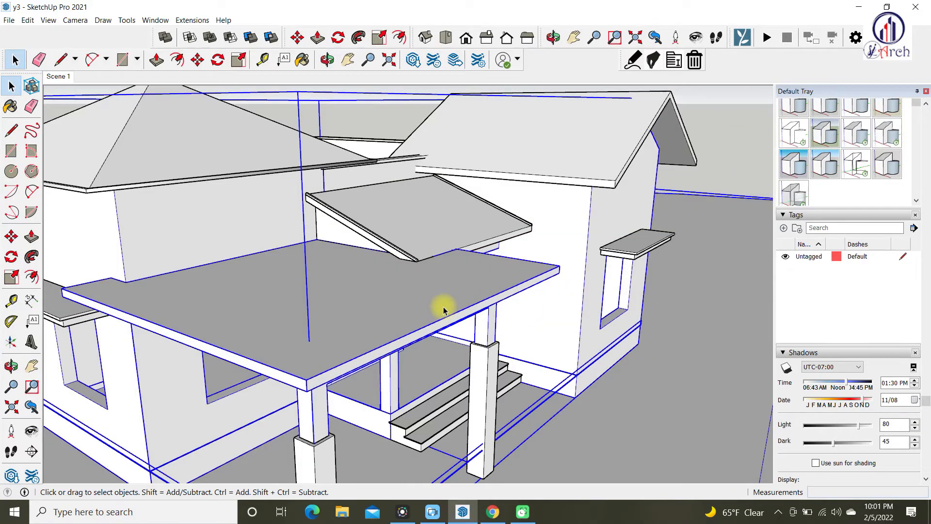
{"action": "scroll", "coordinate": [443, 310], "scroll_direction": "down", "scroll_amount": 3}
{"action": "left_click", "coordinate": [436, 307]}
{"action": "right_click", "coordinate": [416, 316]}
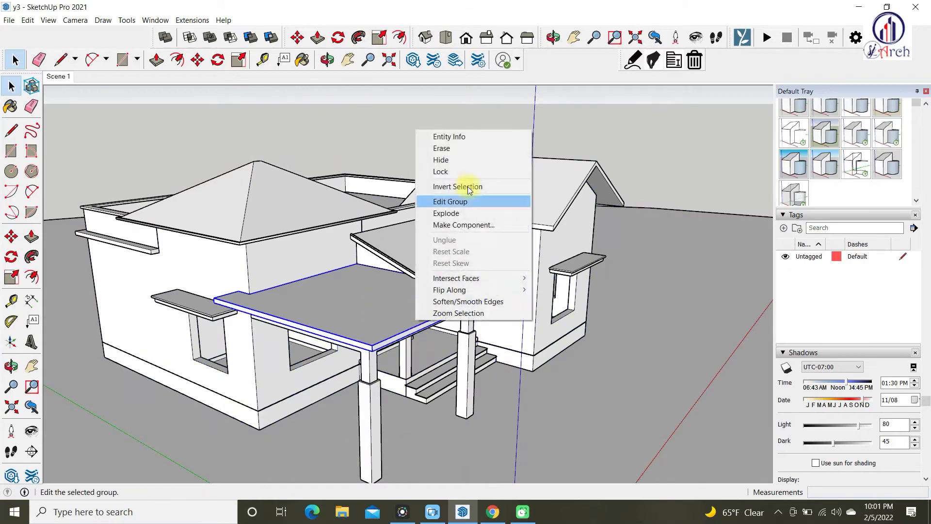
{"action": "left_click", "coordinate": [456, 160]}
{"action": "scroll", "coordinate": [495, 326], "scroll_direction": "up", "scroll_amount": 5}
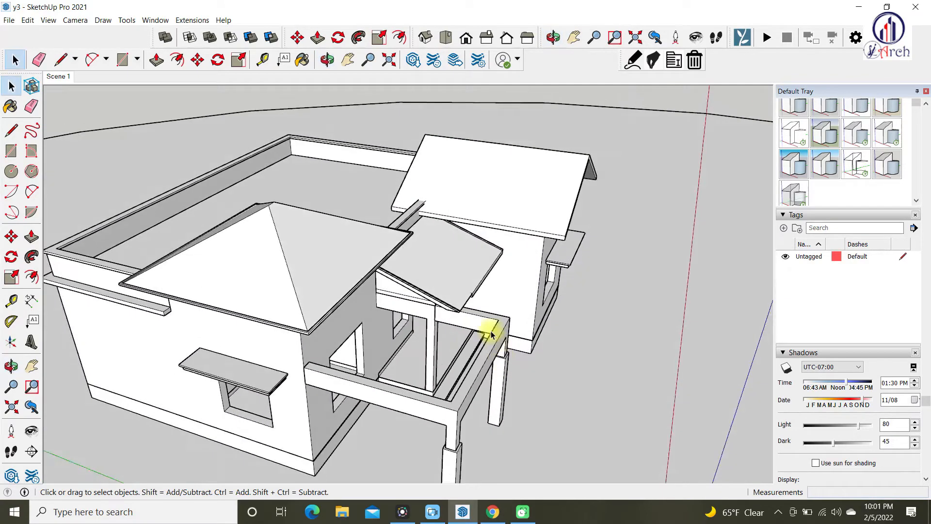
{"action": "middle_click_drag", "start_coordinate": [441, 289], "coordinate": [470, 251]}
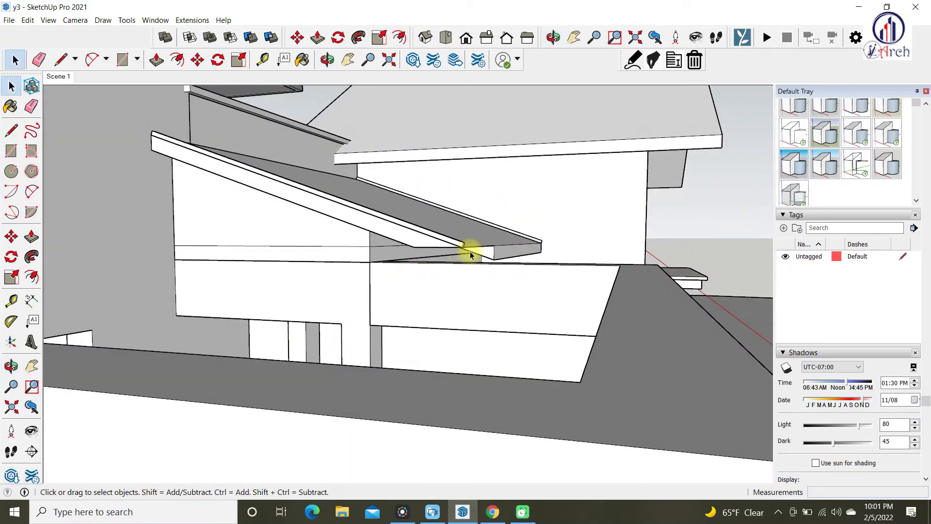
Open the sloped roof slab group and push the triangular end face at its lower front edge inward
{"action": "scroll", "coordinate": [483, 258], "scroll_direction": "up", "scroll_amount": 3}
{"action": "double_click", "coordinate": [490, 251]}
{"action": "scroll", "coordinate": [492, 251], "scroll_direction": "up", "scroll_amount": 3}
{"action": "left_click", "coordinate": [494, 253]}
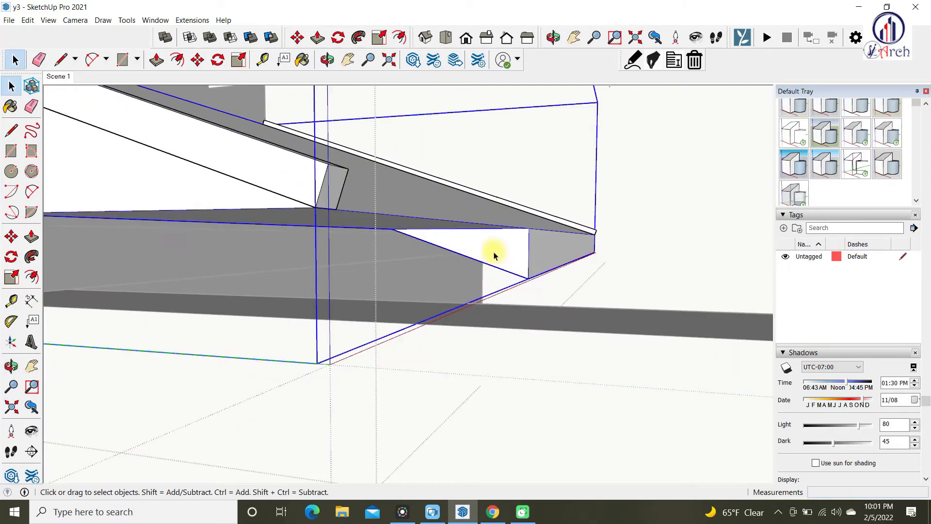
{"action": "scroll", "coordinate": [487, 256], "scroll_direction": "down", "scroll_amount": 3}
{"action": "scroll", "coordinate": [485, 256], "scroll_direction": "up", "scroll_amount": 2}
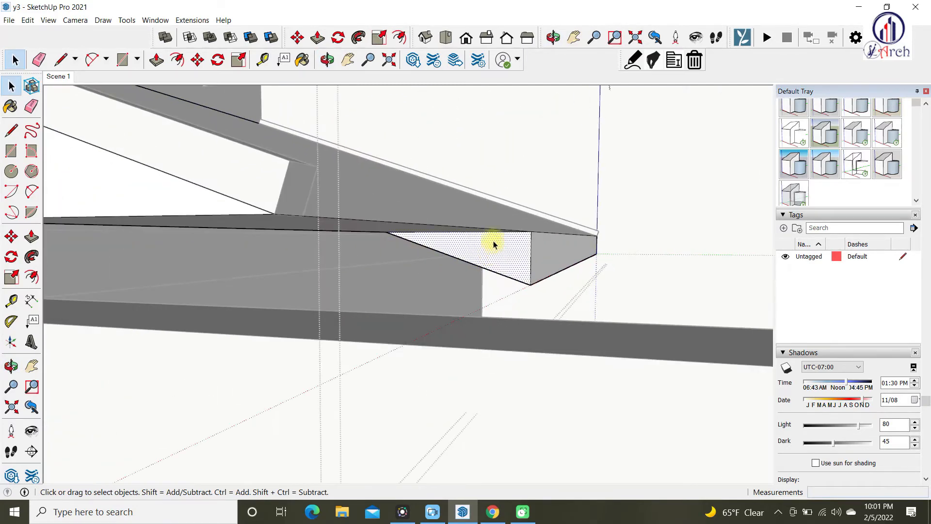
{"action": "scroll", "coordinate": [492, 248], "scroll_direction": "down", "scroll_amount": 2}
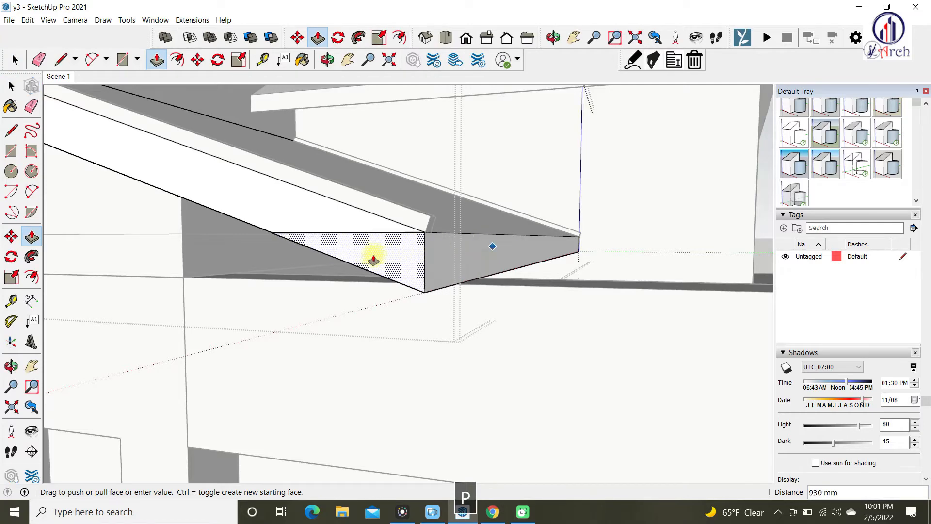
{"action": "middle_click_drag", "start_coordinate": [335, 214], "coordinate": [333, 354]}
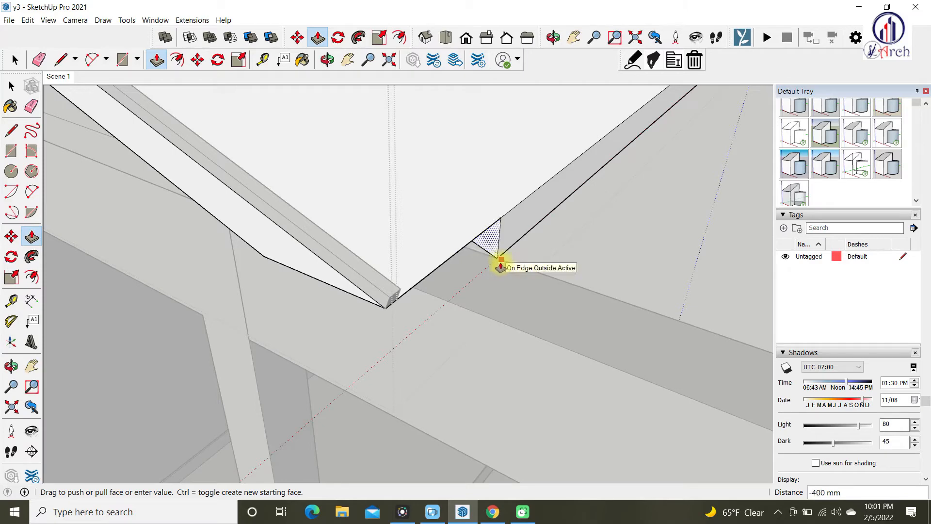
{"action": "middle_click_drag", "start_coordinate": [500, 265], "coordinate": [480, 307]}
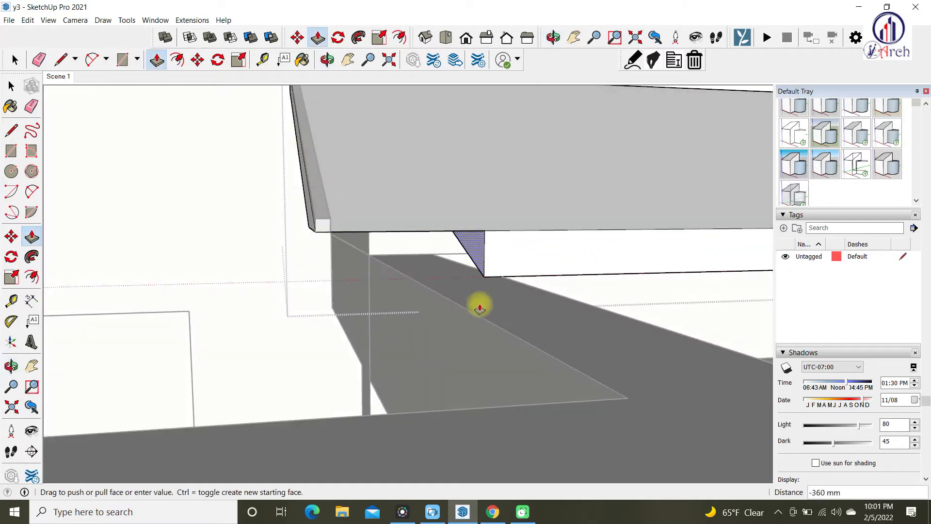
{"action": "key", "text": "space"}
Close the slab group, restore the hidden porch slab and parapet, and check the entrance from Scene 1
{"action": "scroll", "coordinate": [441, 356], "scroll_direction": "down", "scroll_amount": 6}
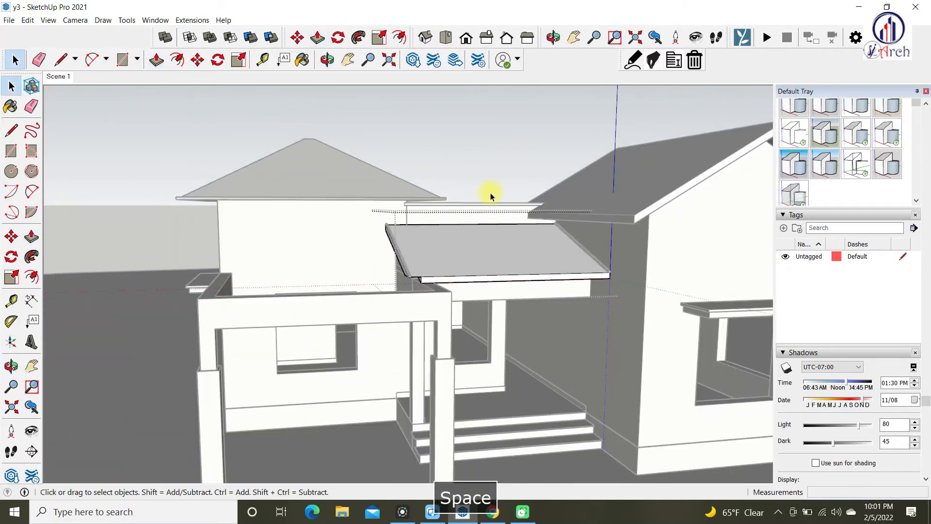
{"action": "left_click", "coordinate": [494, 153]}
{"action": "left_click", "coordinate": [64, 76]}
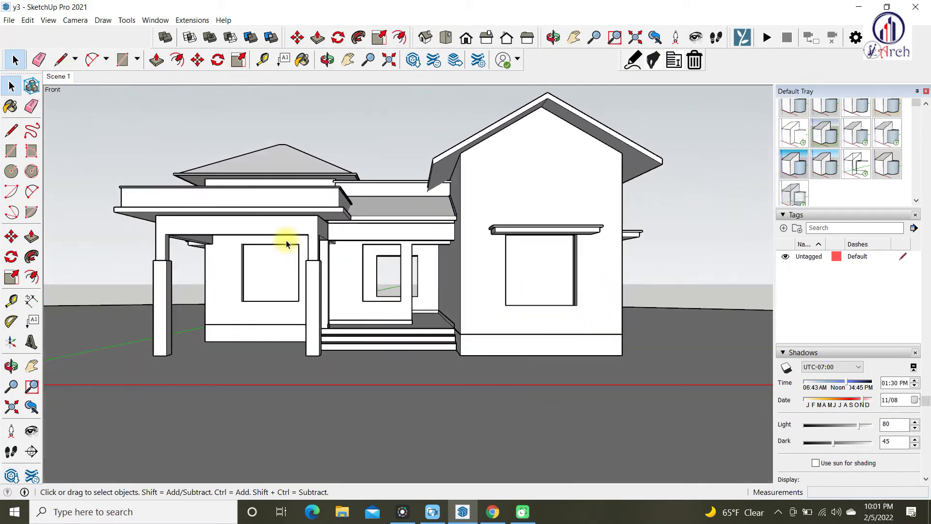
{"action": "scroll", "coordinate": [286, 244], "scroll_direction": "up", "scroll_amount": 10}
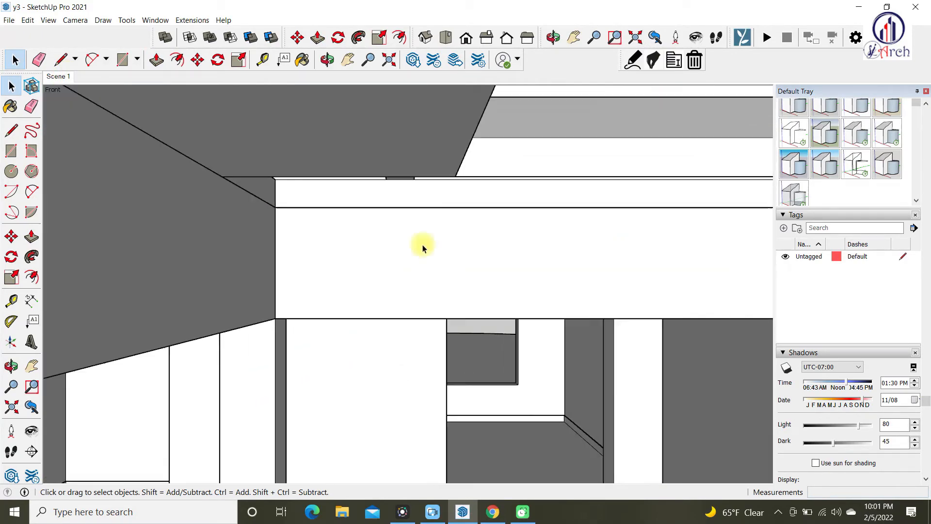
{"action": "middle_click_drag", "start_coordinate": [422, 245], "coordinate": [243, 188]}
{"action": "scroll", "coordinate": [373, 208], "scroll_direction": "up", "scroll_amount": 3}
Open the porch parapet group and intersect its side face above the sloped roof with the model
{"action": "middle_click_drag", "start_coordinate": [296, 155], "coordinate": [365, 276]}
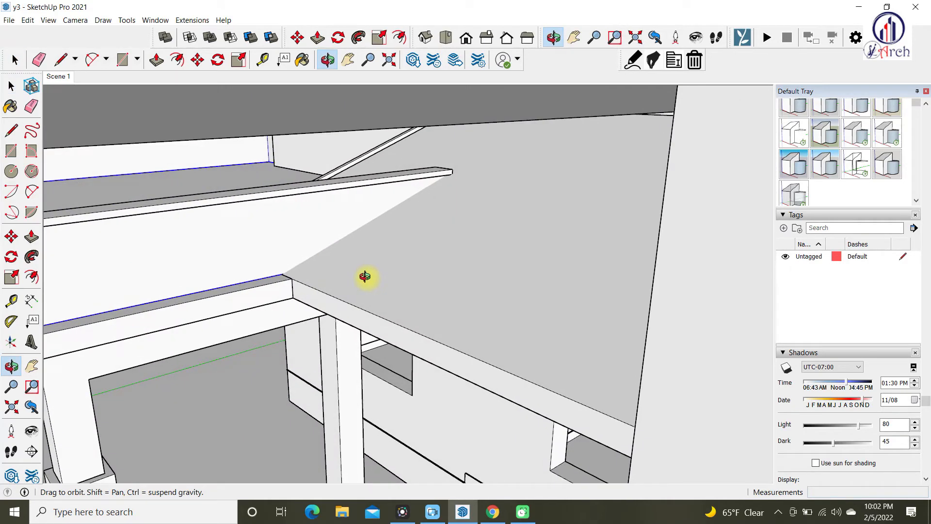
{"action": "middle_click_drag", "start_coordinate": [327, 237], "coordinate": [287, 243]}
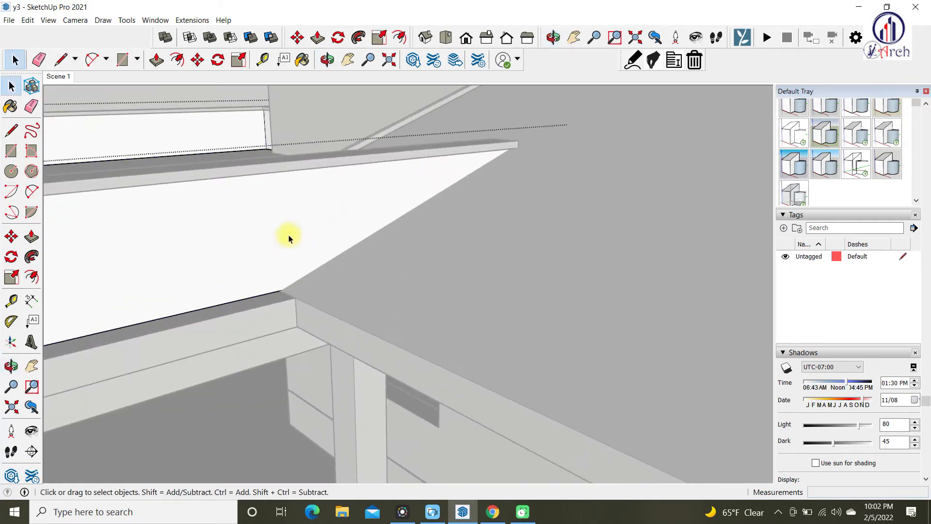
{"action": "left_click", "coordinate": [291, 234]}
{"action": "right_click", "coordinate": [291, 232]}
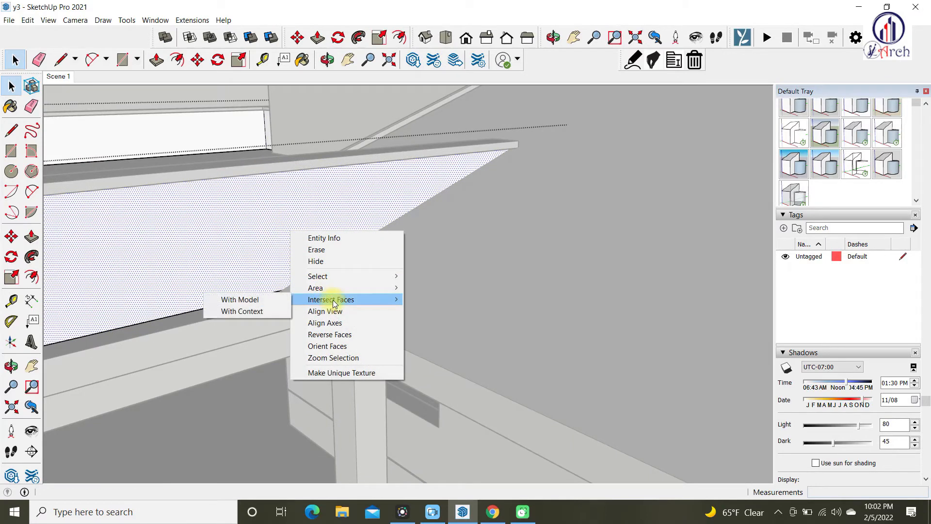
{"action": "left_click", "coordinate": [233, 304]}
Hide the sloped roof slab and reopen the parapet group at its intersected end
{"action": "middle_click_drag", "start_coordinate": [233, 304], "coordinate": [648, 161]}
{"action": "scroll", "coordinate": [377, 325], "scroll_direction": "up", "scroll_amount": 3}
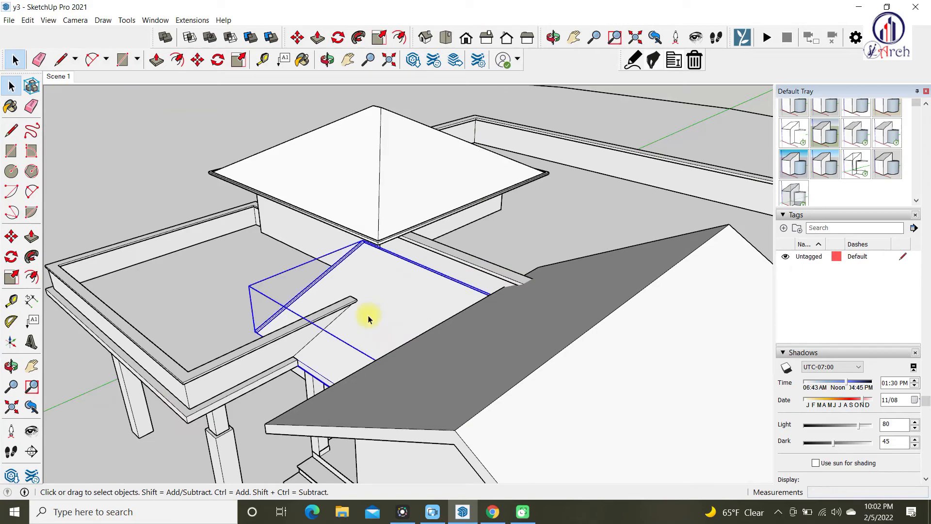
{"action": "key", "text": "ctrl+h"}
{"action": "middle_click_drag", "start_coordinate": [364, 312], "coordinate": [121, 333]}
{"action": "scroll", "coordinate": [238, 362], "scroll_direction": "up", "scroll_amount": 2}
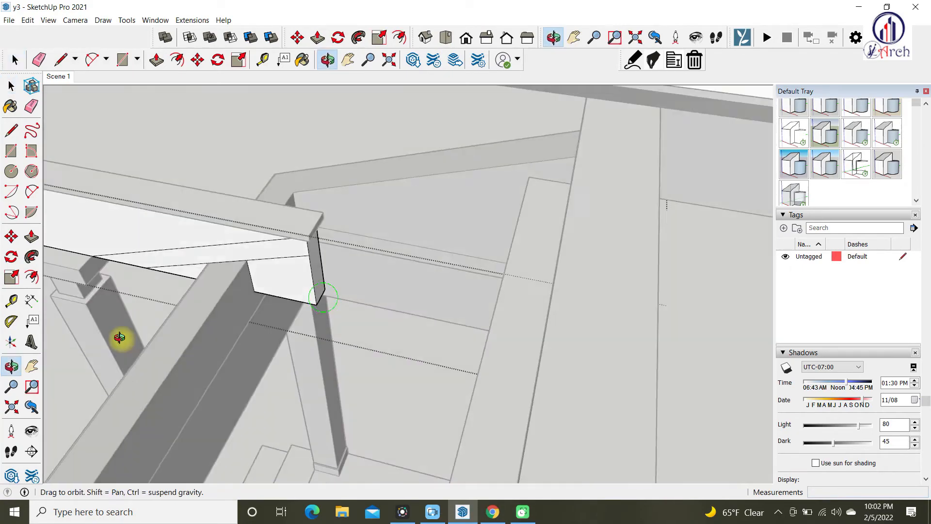
{"action": "scroll", "coordinate": [326, 250], "scroll_direction": "up", "scroll_amount": 2}
Push the intersected face portions at the parapet's end through its 100 mm thickness
{"action": "key", "text": "p"}
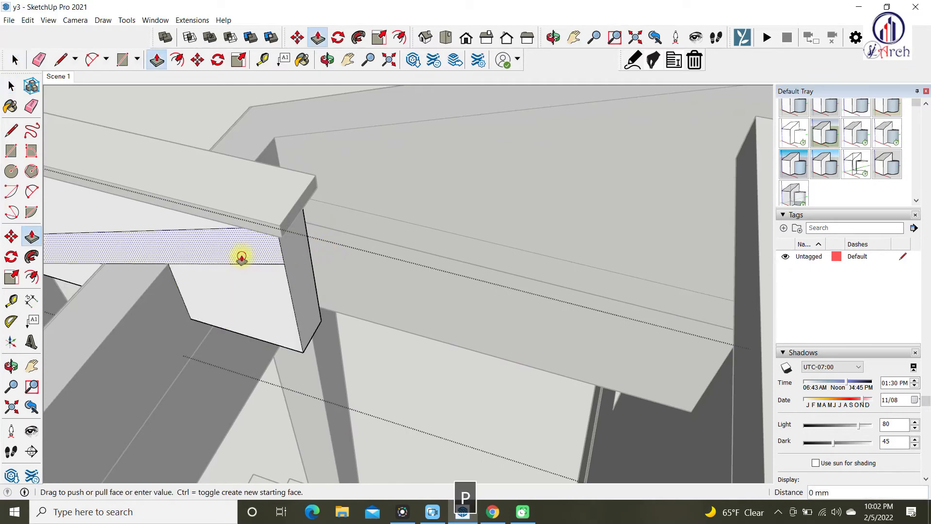
{"action": "left_click", "coordinate": [316, 317]}
{"action": "scroll", "coordinate": [295, 340], "scroll_direction": "up", "scroll_amount": 2}
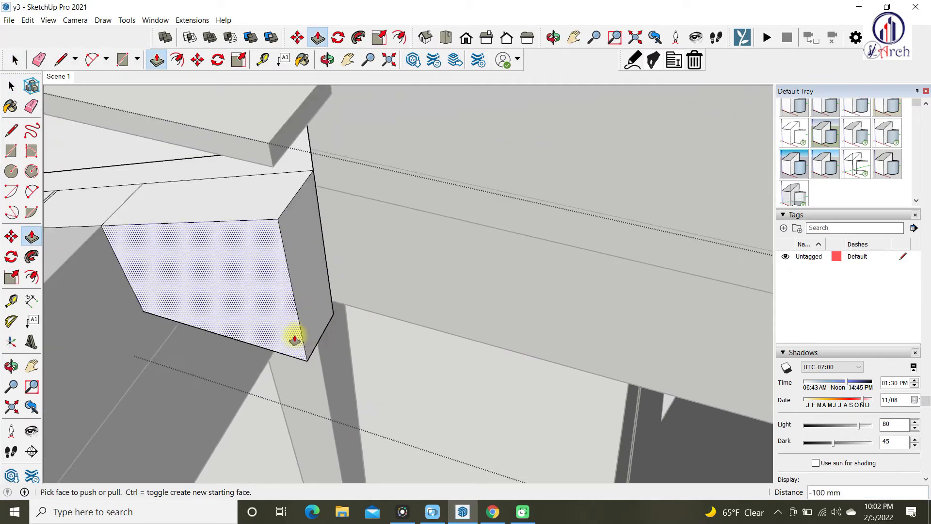
{"action": "left_click", "coordinate": [316, 196]}
{"action": "middle_click_drag", "start_coordinate": [316, 197], "coordinate": [153, 276]}
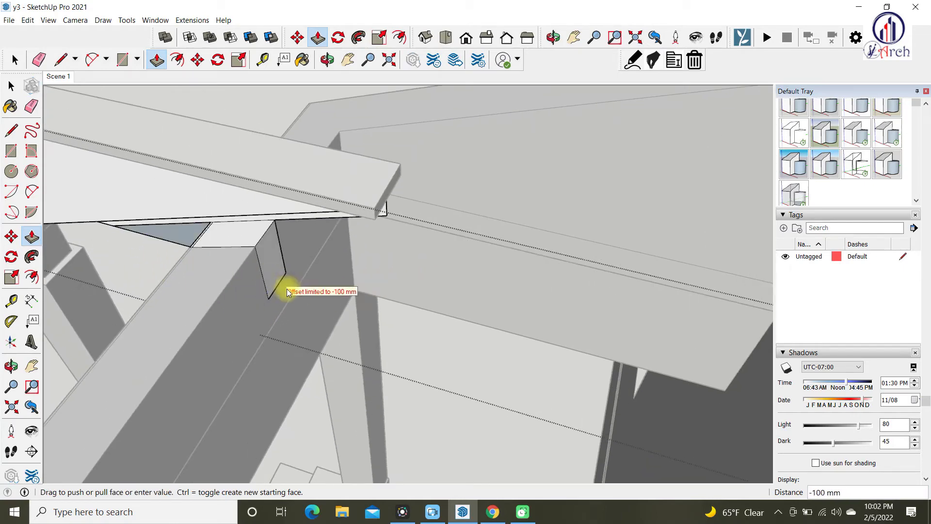
{"action": "middle_click_drag", "start_coordinate": [397, 160], "coordinate": [322, 364]}
{"action": "key", "text": "space"}
Hide everything in the model except the porch parapet group
{"action": "middle_click_drag", "start_coordinate": [256, 364], "coordinate": [557, 187]}
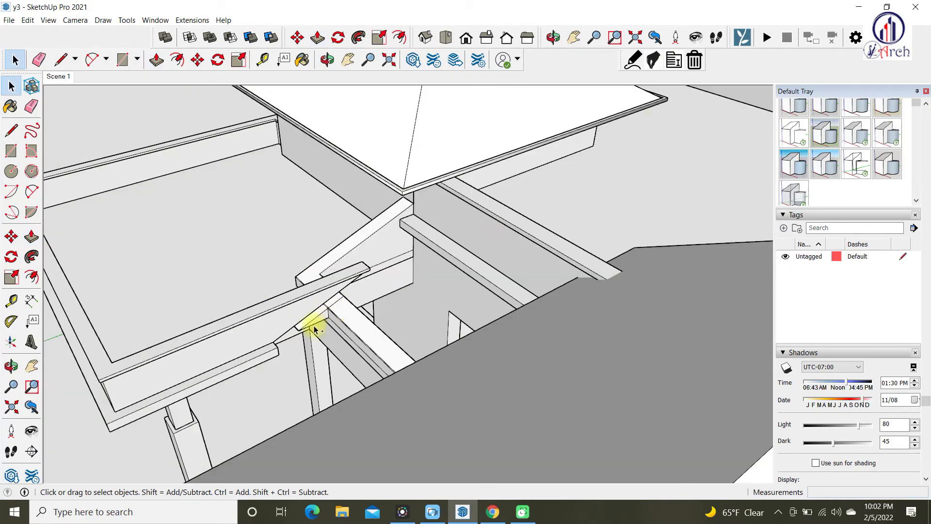
{"action": "key", "text": "ctrl+a"}
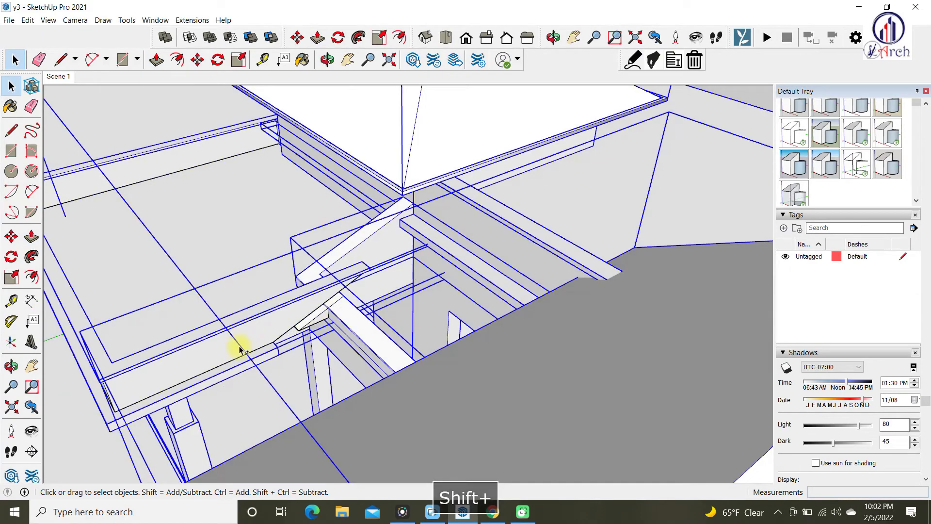
{"action": "key", "text": "ctrl+h"}
{"action": "scroll", "coordinate": [240, 350], "scroll_direction": "up", "scroll_amount": 1}
{"action": "middle_click_drag", "start_coordinate": [289, 326], "coordinate": [228, 318]}
{"action": "scroll", "coordinate": [289, 284], "scroll_direction": "up", "scroll_amount": 3}
{"action": "middle_click_drag", "start_coordinate": [289, 284], "coordinate": [222, 313]}
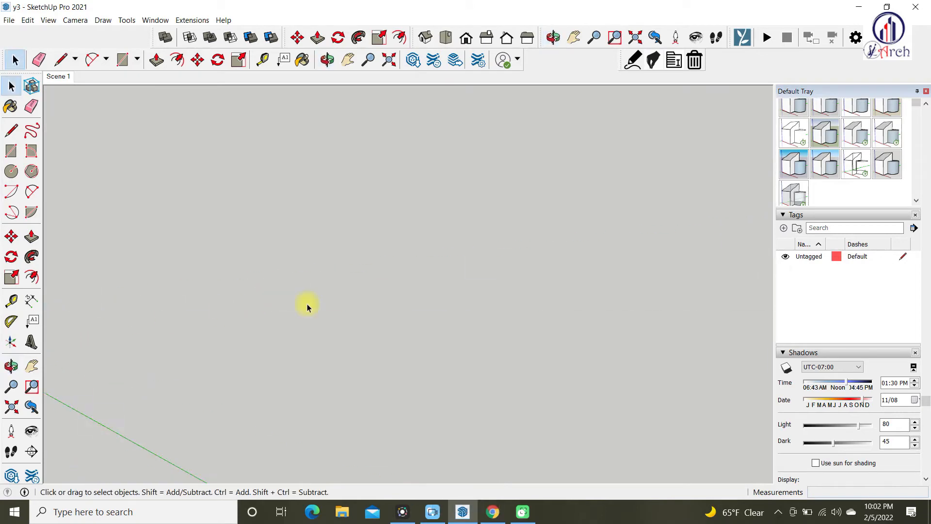
{"action": "middle_click_drag", "start_coordinate": [152, 281], "coordinate": [332, 293]}
Push the cut-off face portions beneath the parapet's sloped end through its 100 mm thickness
{"action": "scroll", "coordinate": [235, 299], "scroll_direction": "up", "scroll_amount": 6}
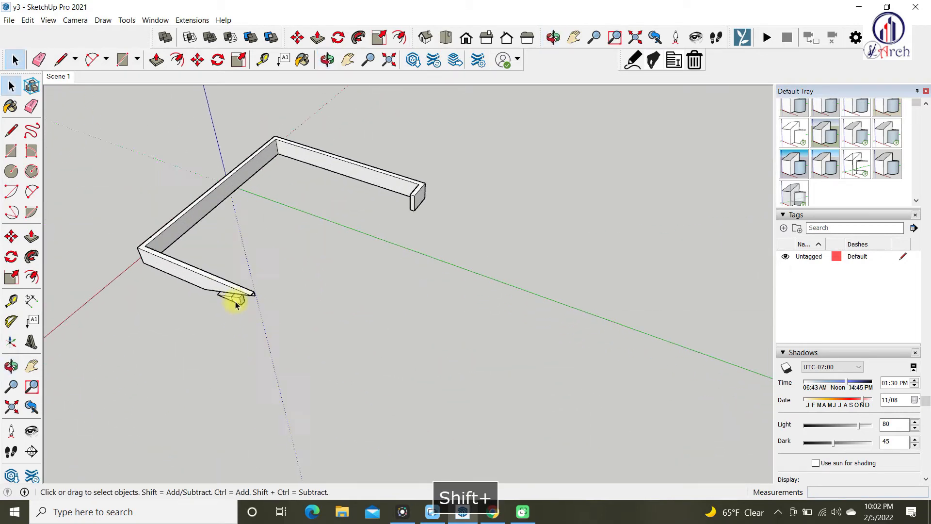
{"action": "scroll", "coordinate": [239, 306], "scroll_direction": "up", "scroll_amount": 1}
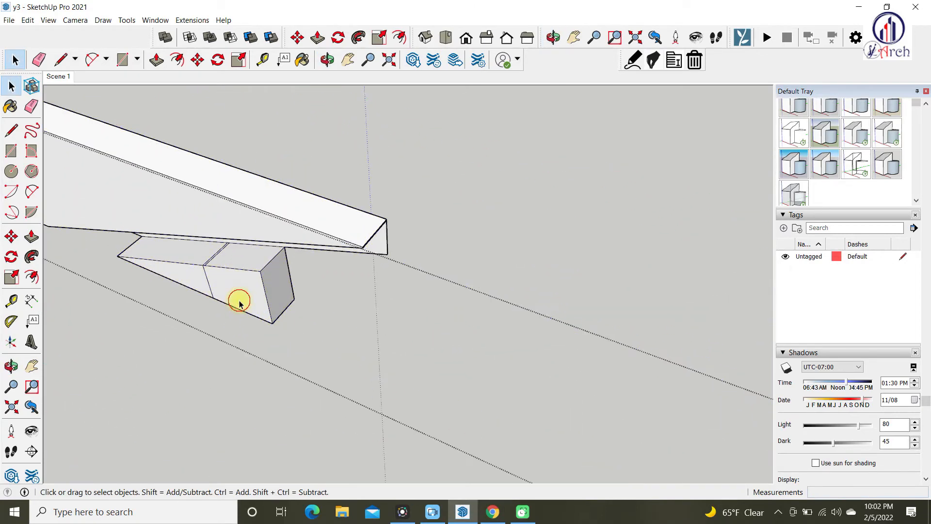
{"action": "scroll", "coordinate": [240, 301], "scroll_direction": "up", "scroll_amount": 2}
{"action": "scroll", "coordinate": [240, 297], "scroll_direction": "up", "scroll_amount": 2}
{"action": "left_click", "coordinate": [240, 298]}
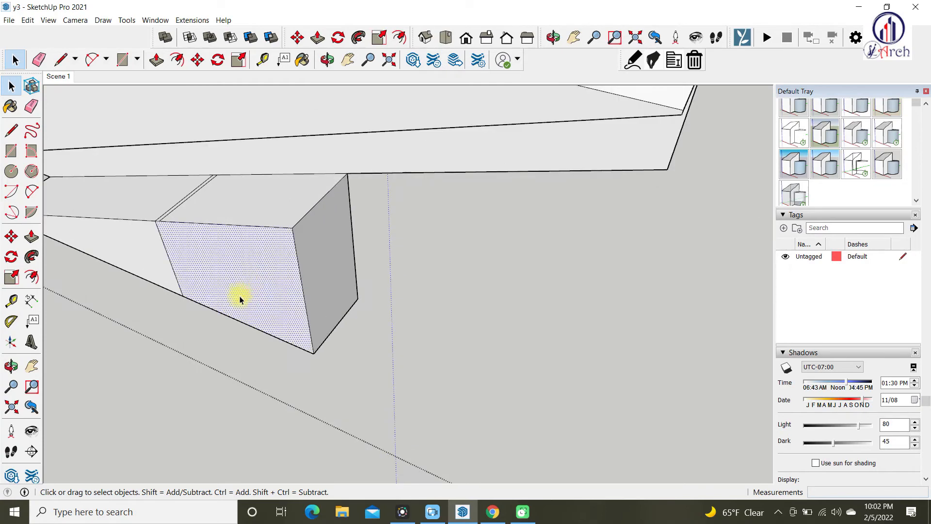
{"action": "key", "text": "p"}
{"action": "left_click", "coordinate": [239, 297]}
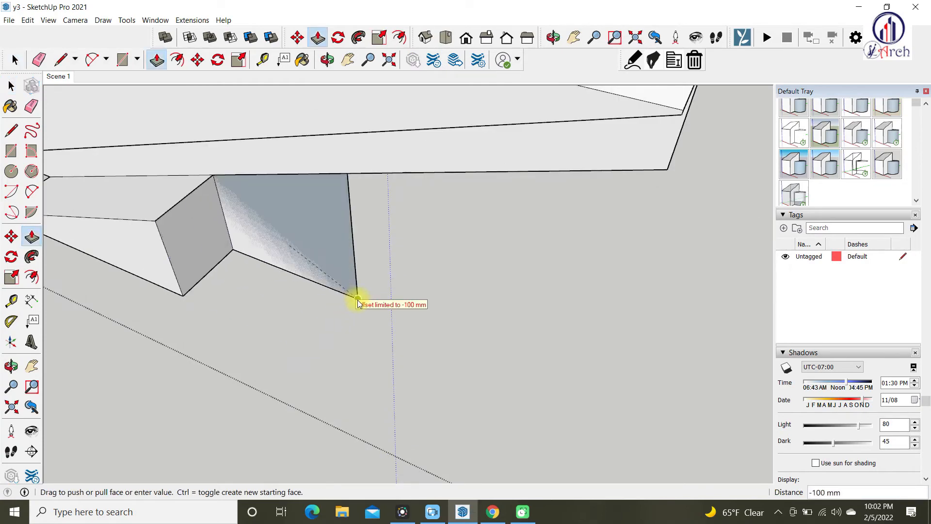
{"action": "left_click", "coordinate": [358, 282]}
{"action": "scroll", "coordinate": [364, 322], "scroll_direction": "down", "scroll_amount": 5}
{"action": "scroll", "coordinate": [264, 291], "scroll_direction": "up", "scroll_amount": 3}
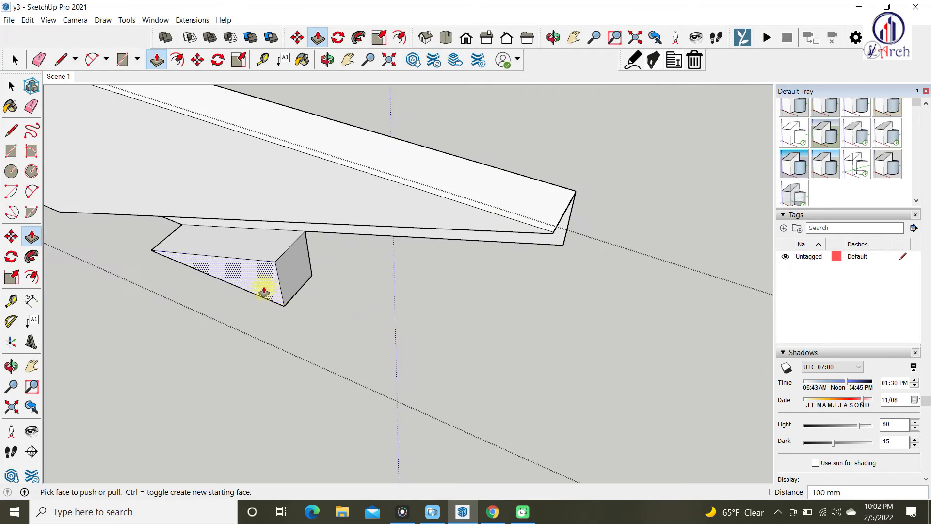
{"action": "scroll", "coordinate": [305, 265], "scroll_direction": "down", "scroll_amount": 2}
Delete the leftover face and its edges under the parapet's cut end
{"action": "middle_click_drag", "start_coordinate": [305, 264], "coordinate": [272, 315]}
{"action": "key", "text": "space"}
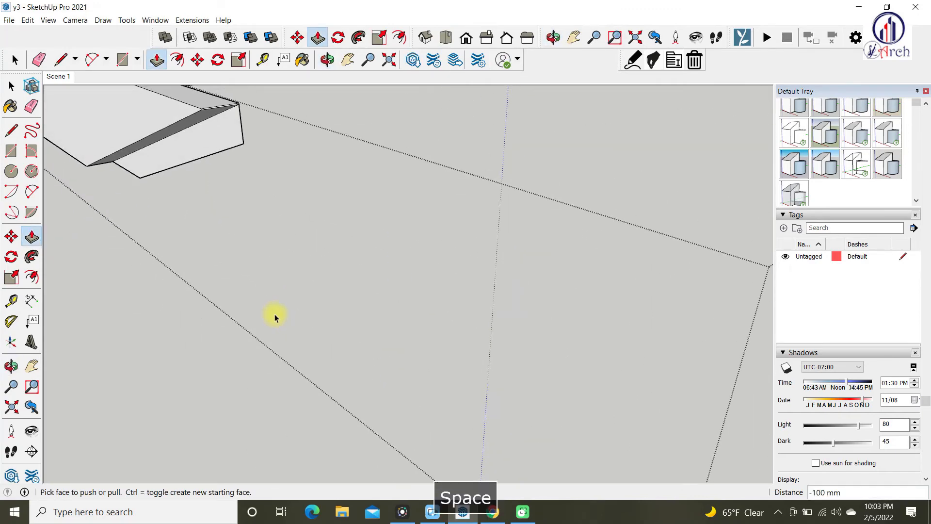
{"action": "scroll", "coordinate": [250, 241], "scroll_direction": "up", "scroll_amount": 2}
{"action": "middle_click_drag", "start_coordinate": [261, 178], "coordinate": [256, 243]}
{"action": "mouse_move", "coordinate": [231, 304]}
{"action": "middle_mouse_down", "text": "shift"}
{"action": "mouse_move", "coordinate": [358, 301]}
{"action": "mouse_move", "coordinate": [303, 259]}
{"action": "middle_mouse_up", "text": "shift"}
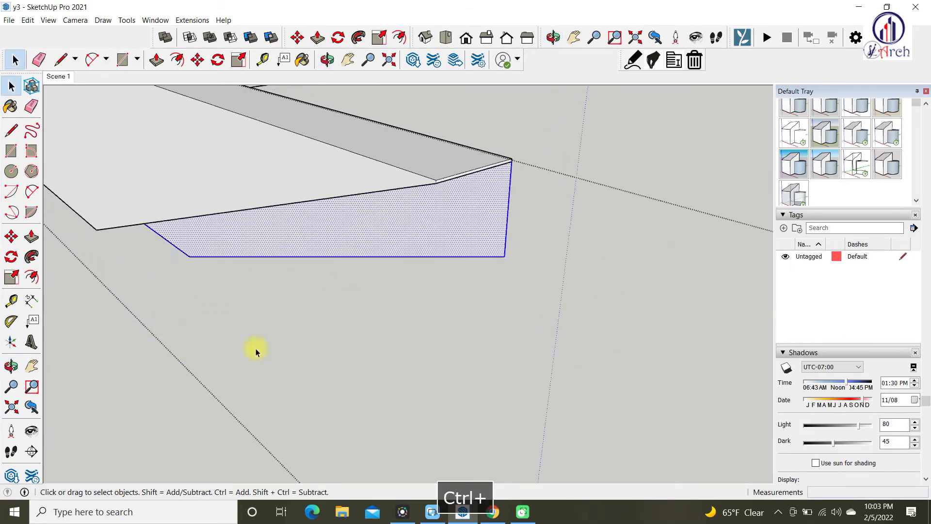
{"action": "scroll", "coordinate": [292, 347], "scroll_direction": "down", "scroll_amount": 2}
{"action": "key", "text": "Delete"}
{"action": "scroll", "coordinate": [375, 291], "scroll_direction": "down", "scroll_amount": 5}
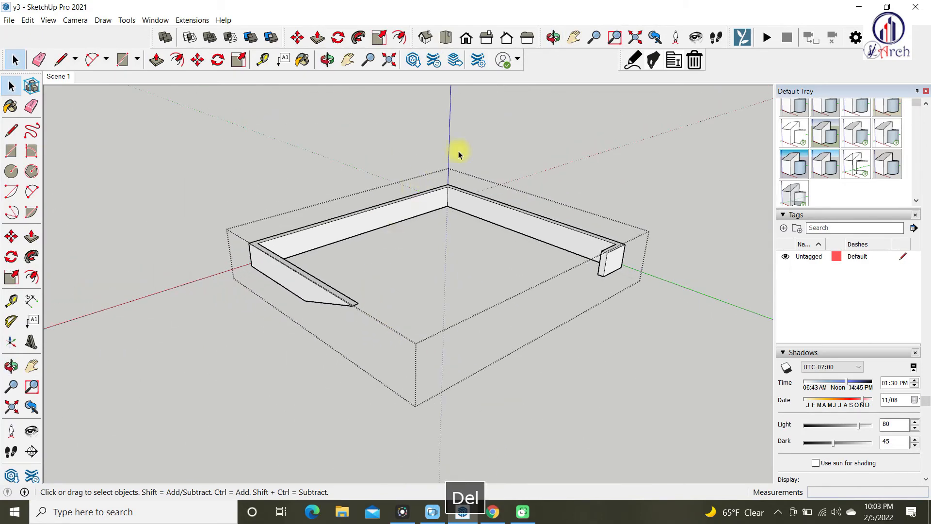
Restore the full house model with Scene 1
{"action": "left_click", "coordinate": [51, 80]}
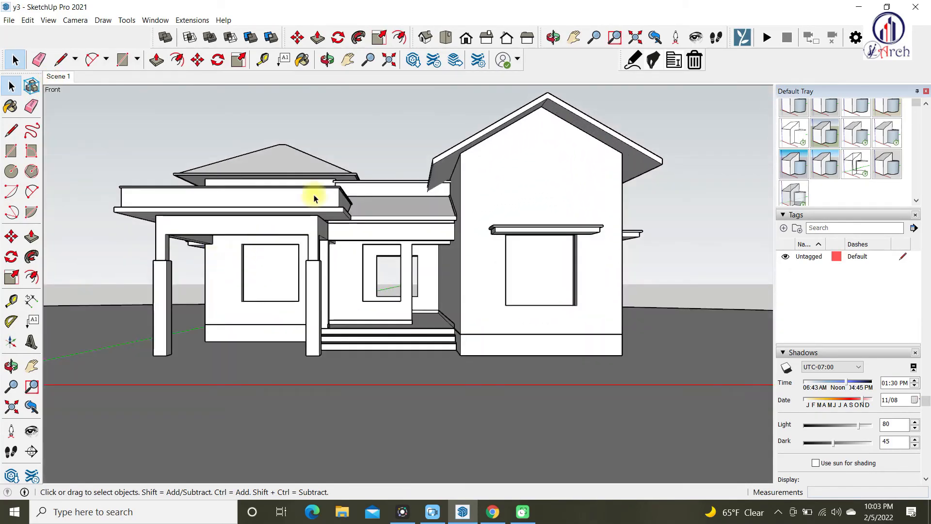
{"action": "scroll", "coordinate": [350, 218], "scroll_direction": "up", "scroll_amount": 5}
{"action": "middle_click_drag", "start_coordinate": [337, 235], "coordinate": [343, 312]}
{"action": "scroll", "coordinate": [371, 227], "scroll_direction": "down", "scroll_amount": 5}
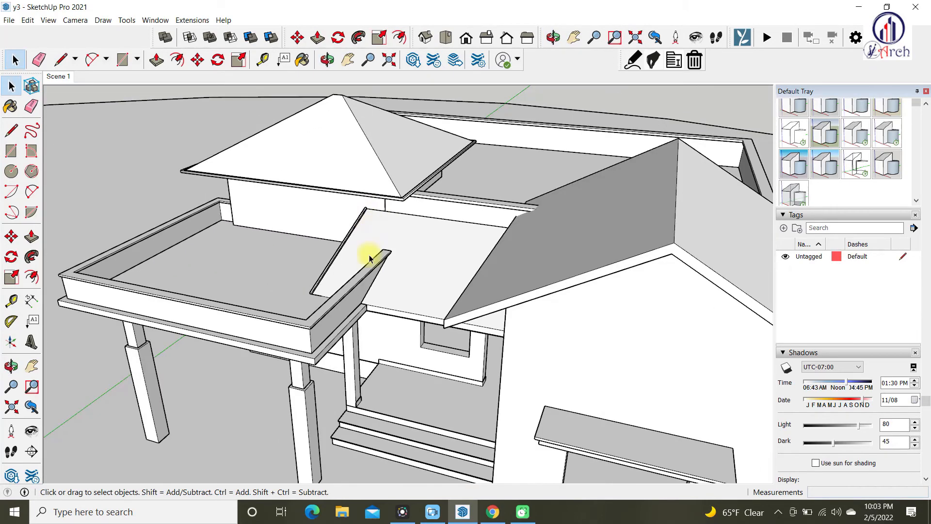
Hide the sloped roof slab and the group directly beneath it beside the porch
{"action": "key", "text": "ctrl+h"}
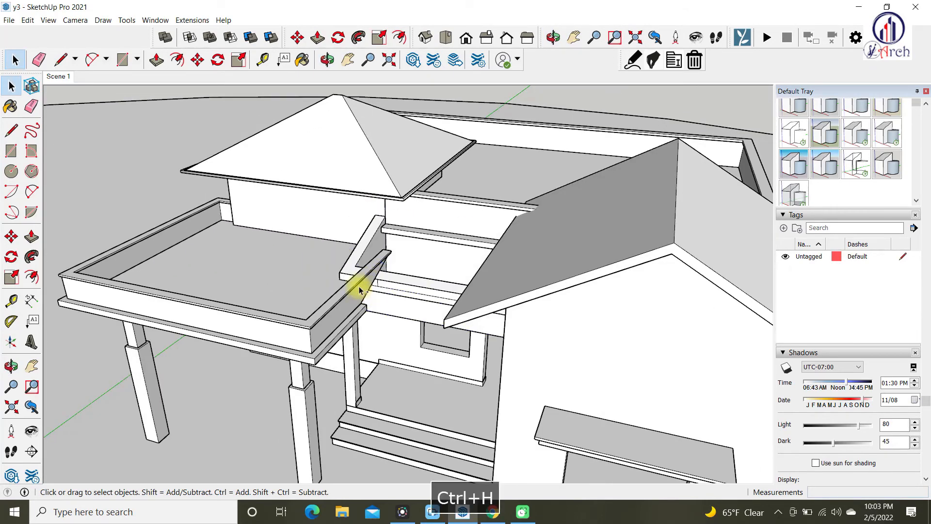
{"action": "middle_click_drag", "start_coordinate": [359, 286], "coordinate": [415, 385]}
{"action": "scroll", "coordinate": [394, 323], "scroll_direction": "up", "scroll_amount": 5}
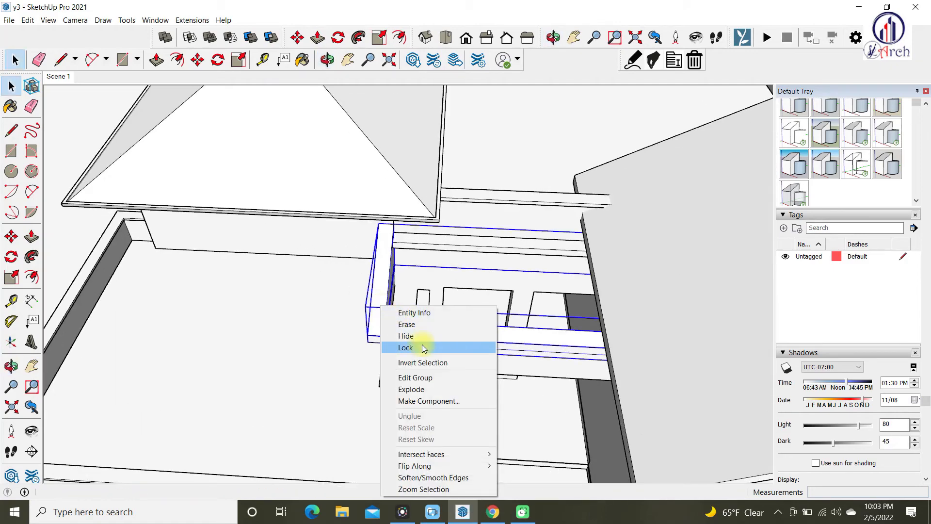
{"action": "left_click", "coordinate": [419, 336]}
{"action": "scroll", "coordinate": [441, 381], "scroll_direction": "up", "scroll_amount": 5}
Draw a rectangle across the gap at the porch slab's notched edge, group it, and open the group
{"action": "middle_click_drag", "start_coordinate": [443, 357], "coordinate": [272, 301]}
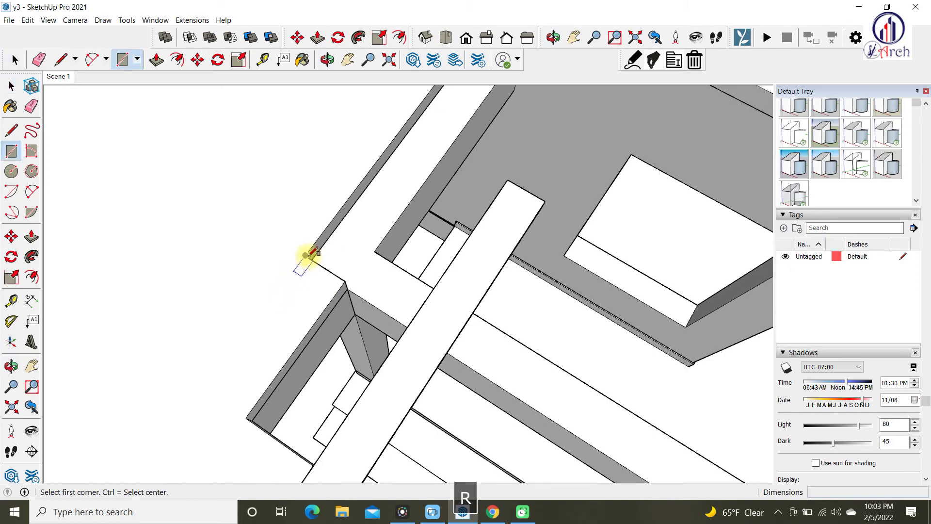
{"action": "left_click", "coordinate": [247, 417]}
{"action": "key", "text": "space"}
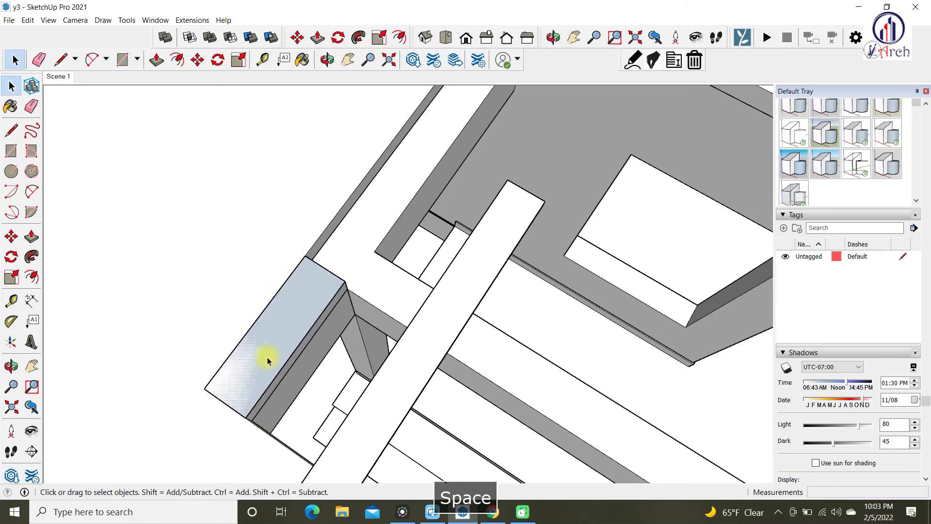
{"action": "scroll", "coordinate": [285, 338], "scroll_direction": "up", "scroll_amount": 2}
{"action": "key", "text": "ctrl+g"}
{"action": "double_click", "coordinate": [285, 332]}
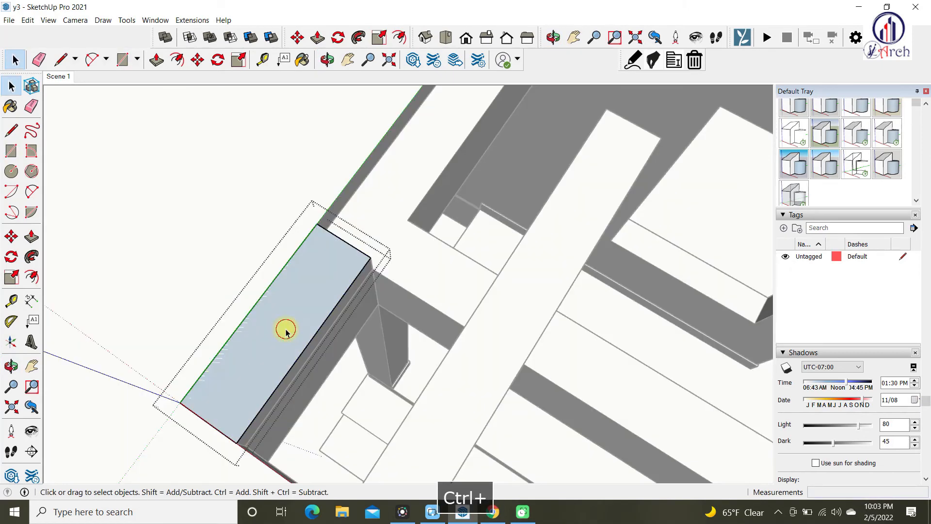
Extrude the grouped rectangle upward into a block and restore the full model with Scene 1
{"action": "key", "text": "p"}
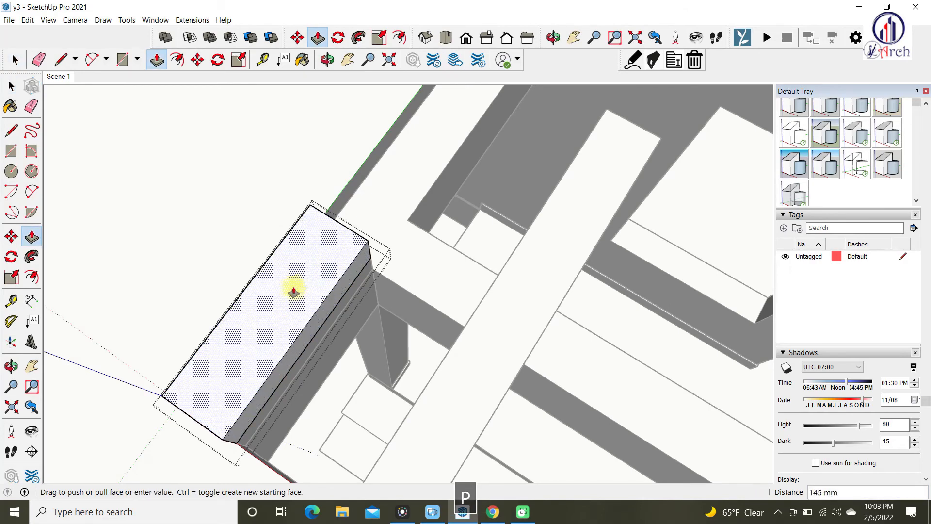
{"action": "left_click", "coordinate": [269, 246]}
{"action": "key", "text": "space"}
{"action": "scroll", "coordinate": [339, 239], "scroll_direction": "down", "scroll_amount": 5}
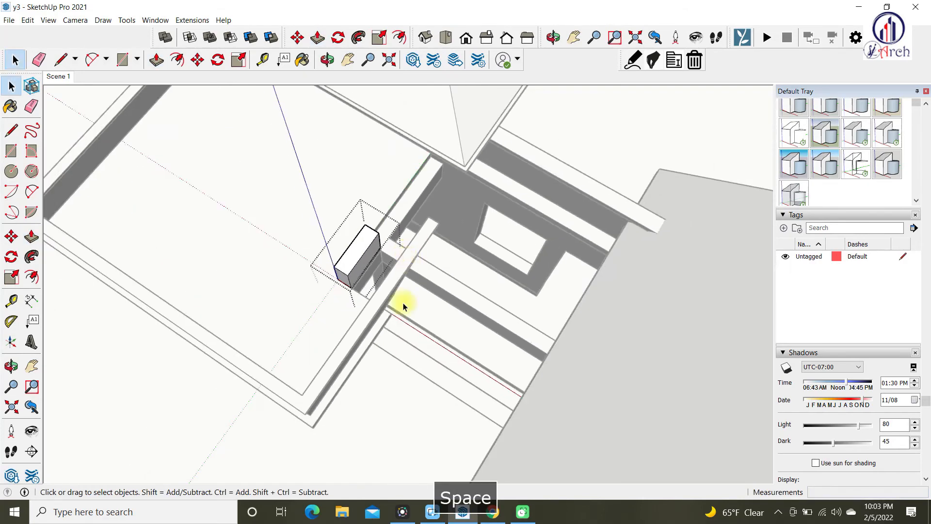
{"action": "scroll", "coordinate": [402, 305], "scroll_direction": "down", "scroll_amount": 3}
{"action": "left_click", "coordinate": [57, 77]}
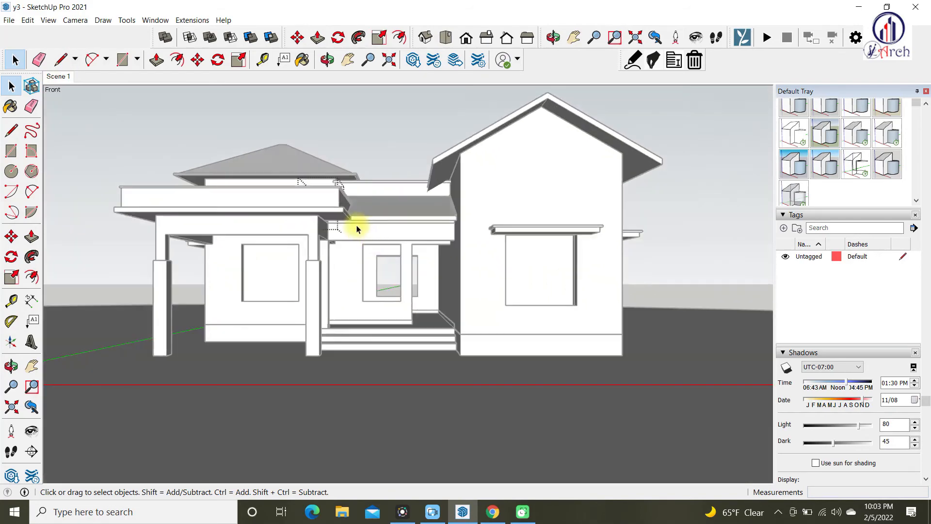
Intersect the new block's long side face with the model where it meets the sloped roof
{"action": "middle_click_drag", "start_coordinate": [360, 224], "coordinate": [293, 276]}
{"action": "scroll", "coordinate": [292, 276], "scroll_direction": "up", "scroll_amount": 8}
{"action": "scroll", "coordinate": [293, 260], "scroll_direction": "up", "scroll_amount": 2}
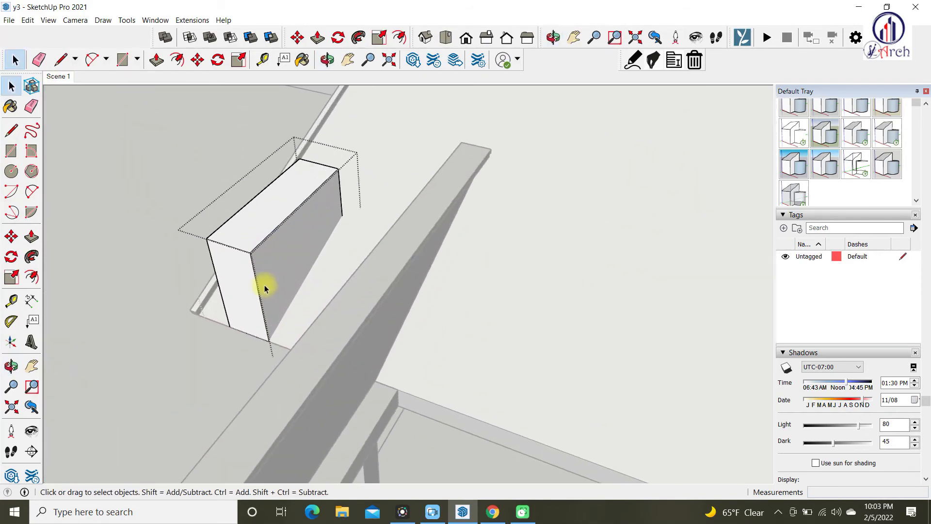
{"action": "scroll", "coordinate": [246, 287], "scroll_direction": "up", "scroll_amount": 3}
{"action": "middle_click_drag", "start_coordinate": [277, 331], "coordinate": [115, 277]}
{"action": "key", "text": "space"}
{"action": "scroll", "coordinate": [317, 181], "scroll_direction": "up", "scroll_amount": 2}
{"action": "middle_click_drag", "start_coordinate": [317, 181], "coordinate": [271, 258]}
{"action": "scroll", "coordinate": [270, 258], "scroll_direction": "up", "scroll_amount": 1}
{"action": "right_click", "coordinate": [280, 254]}
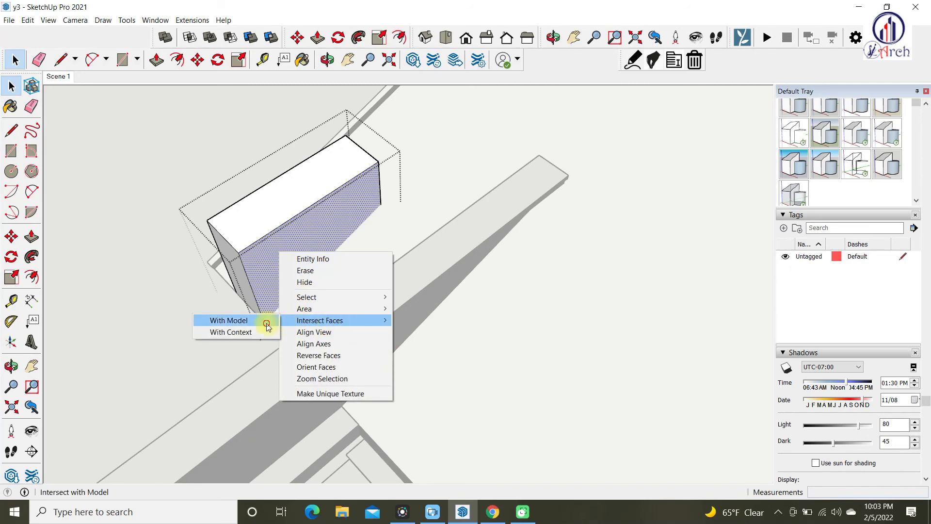
{"action": "left_click", "coordinate": [266, 323]}
Hide everything in the model except the new block group
{"action": "scroll", "coordinate": [333, 316], "scroll_direction": "down", "scroll_amount": 5}
{"action": "scroll", "coordinate": [156, 394], "scroll_direction": "up", "scroll_amount": 3}
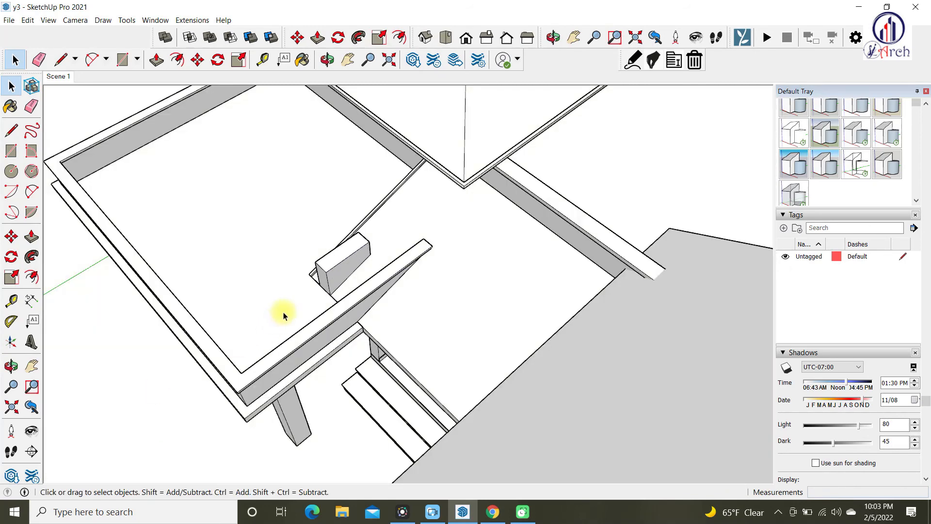
{"action": "key", "text": "ctrl+a"}
{"action": "scroll", "coordinate": [351, 265], "scroll_direction": "up", "scroll_amount": 2}
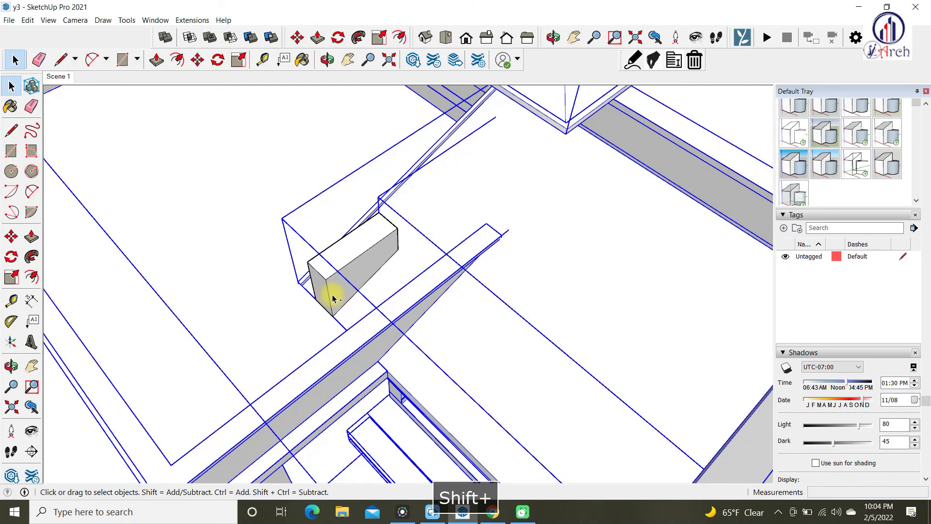
{"action": "key", "text": "ctrl+g"}
{"action": "middle_click_drag", "start_coordinate": [332, 296], "coordinate": [288, 297]}
{"action": "key", "text": "ctrl+a"}
{"action": "scroll", "coordinate": [350, 258], "scroll_direction": "up", "scroll_amount": 2}
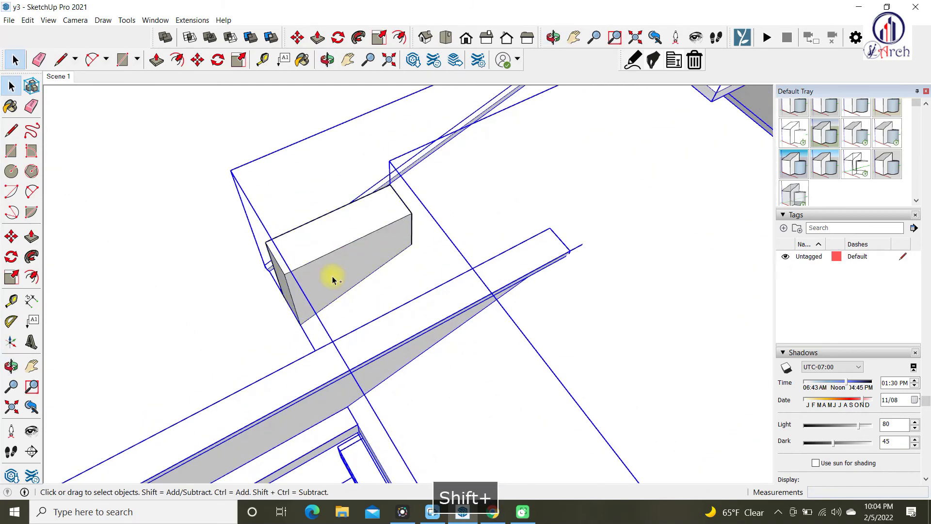
{"action": "key", "text": "ctrl+h"}
Push the block's two upper side-face portions through its 200 mm thickness, leaving only the lowest wedge
{"action": "scroll", "coordinate": [349, 271], "scroll_direction": "up", "scroll_amount": 2}
{"action": "middle_click_drag", "start_coordinate": [365, 252], "coordinate": [218, 306]}
{"action": "key", "text": "p"}
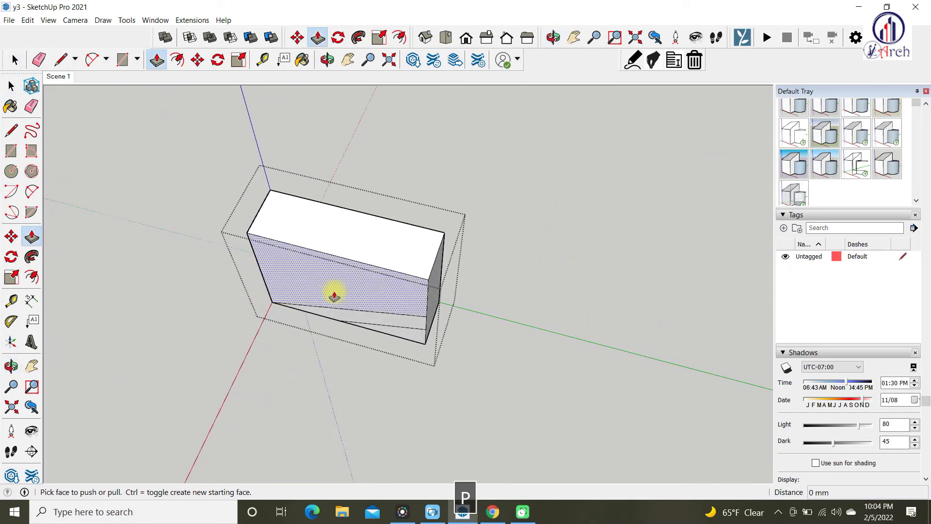
{"action": "left_click_drag", "start_coordinate": [367, 270], "coordinate": [278, 195]}
{"action": "left_click", "coordinate": [272, 193]}
{"action": "scroll", "coordinate": [356, 299], "scroll_direction": "up", "scroll_amount": 2}
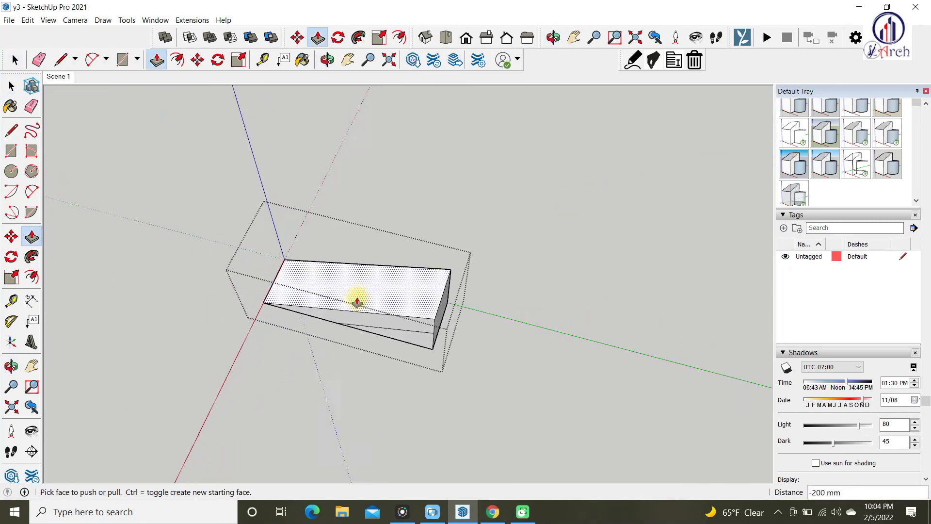
{"action": "left_click_drag", "start_coordinate": [299, 280], "coordinate": [283, 263]}
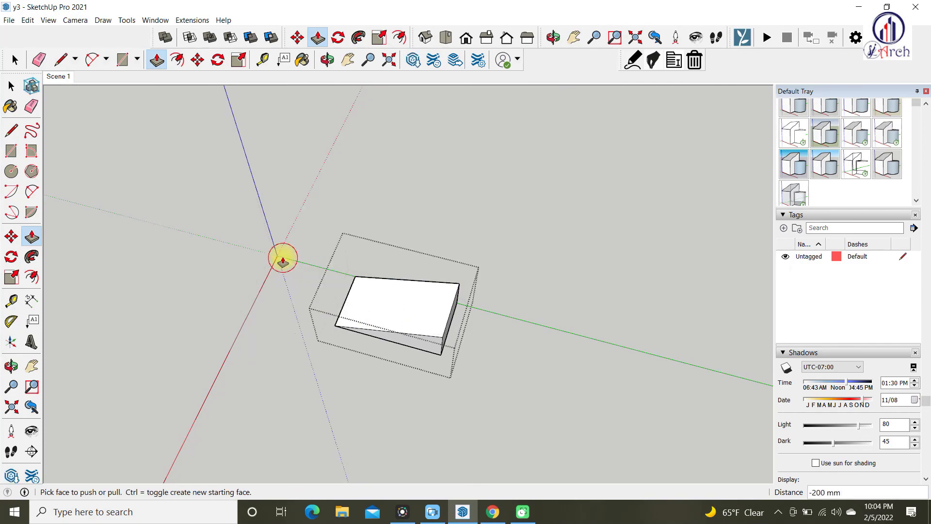
{"action": "left_click", "coordinate": [282, 262]}
{"action": "key", "text": "space"}
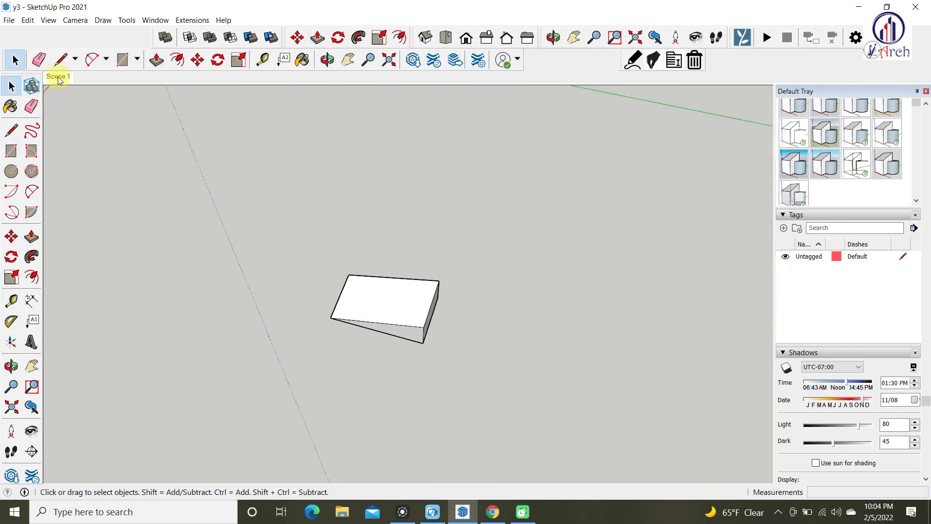
Bring all hidden parts of the house back with Scene 1
{"action": "left_click", "coordinate": [57, 76]}
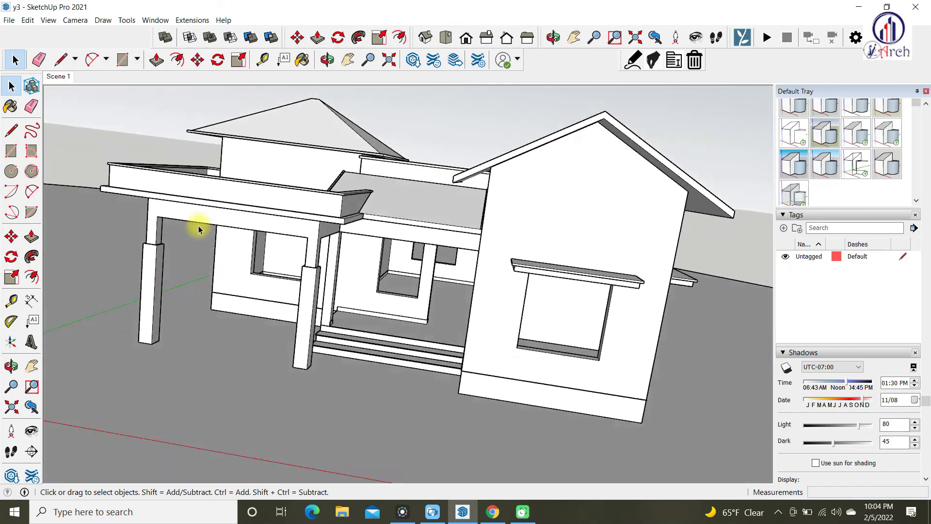
{"action": "key", "text": "f"}
{"action": "scroll", "coordinate": [315, 215], "scroll_direction": "up", "scroll_amount": 3}
{"action": "middle_click_drag", "start_coordinate": [370, 214], "coordinate": [79, 146]}
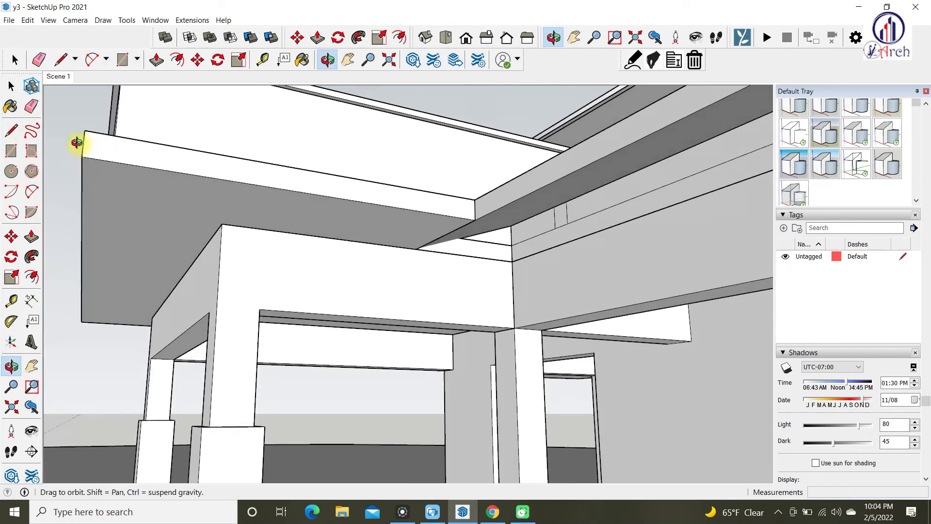